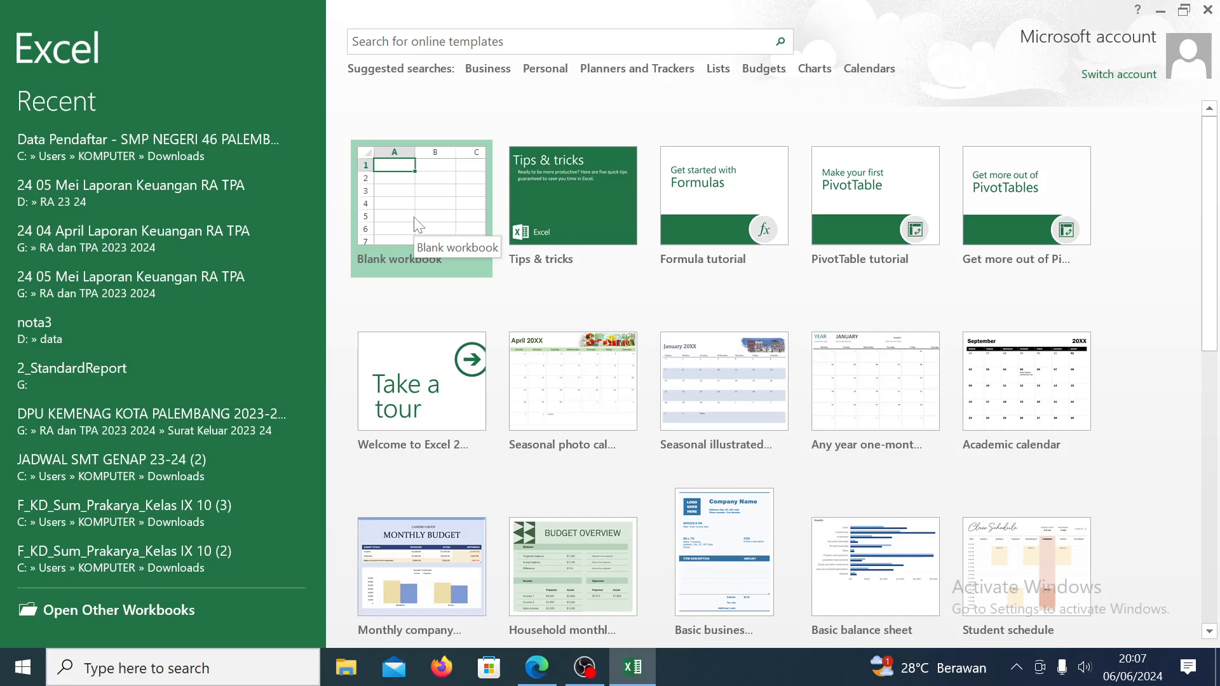
Step: Create a blank workbook and dismiss the Microsoft Office Activation Wizard
{"action": "left_click", "coordinate": [417, 225]}
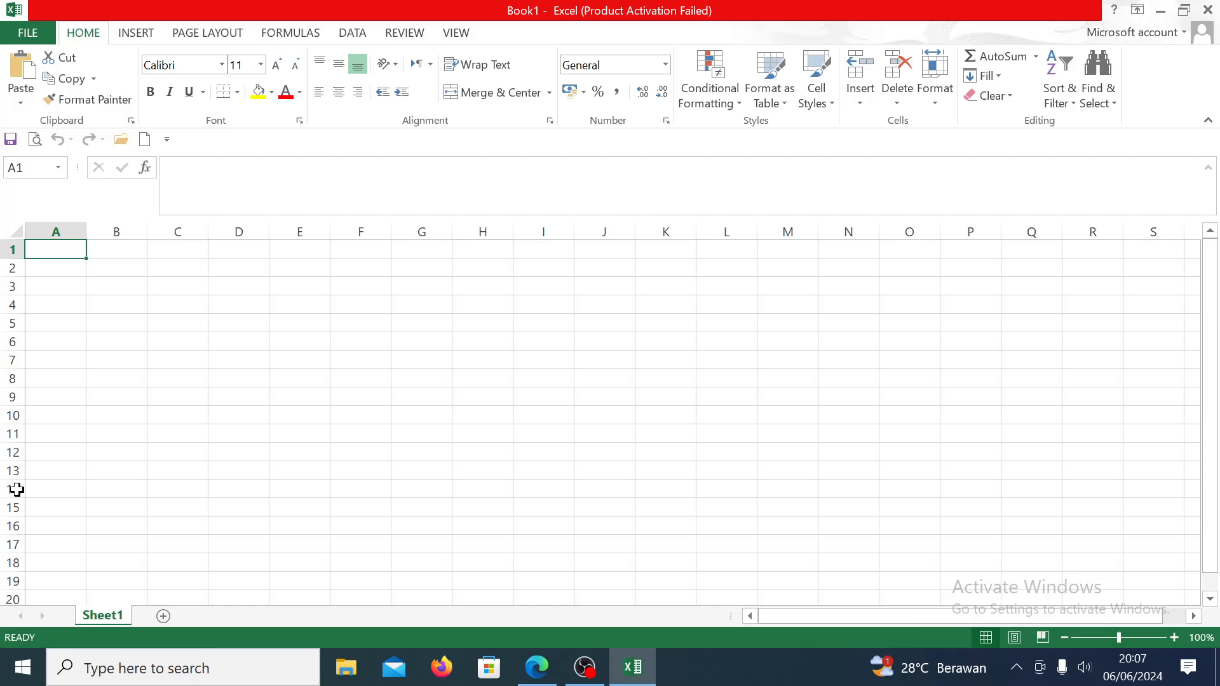
{"action": "left_click", "coordinate": [805, 524]}
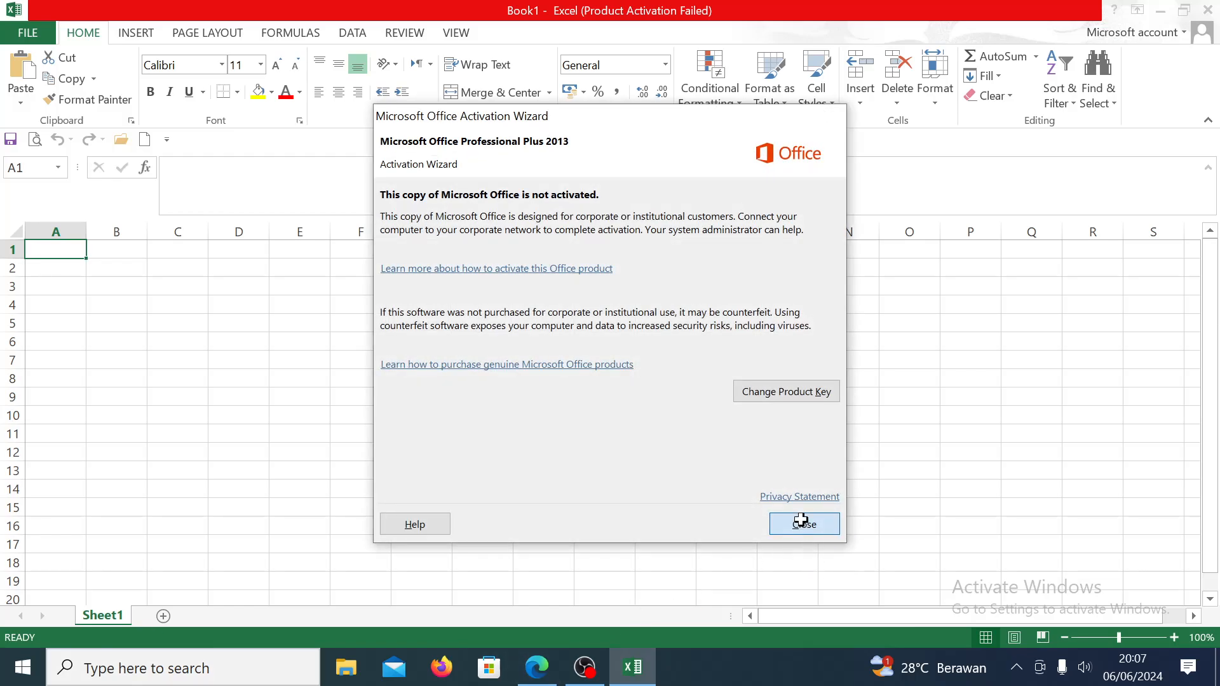
Step: Look through the programs installed in Windows and expand the Microsoft Office 2013 group to see its applications
{"action": "left_click", "coordinate": [23, 679]}
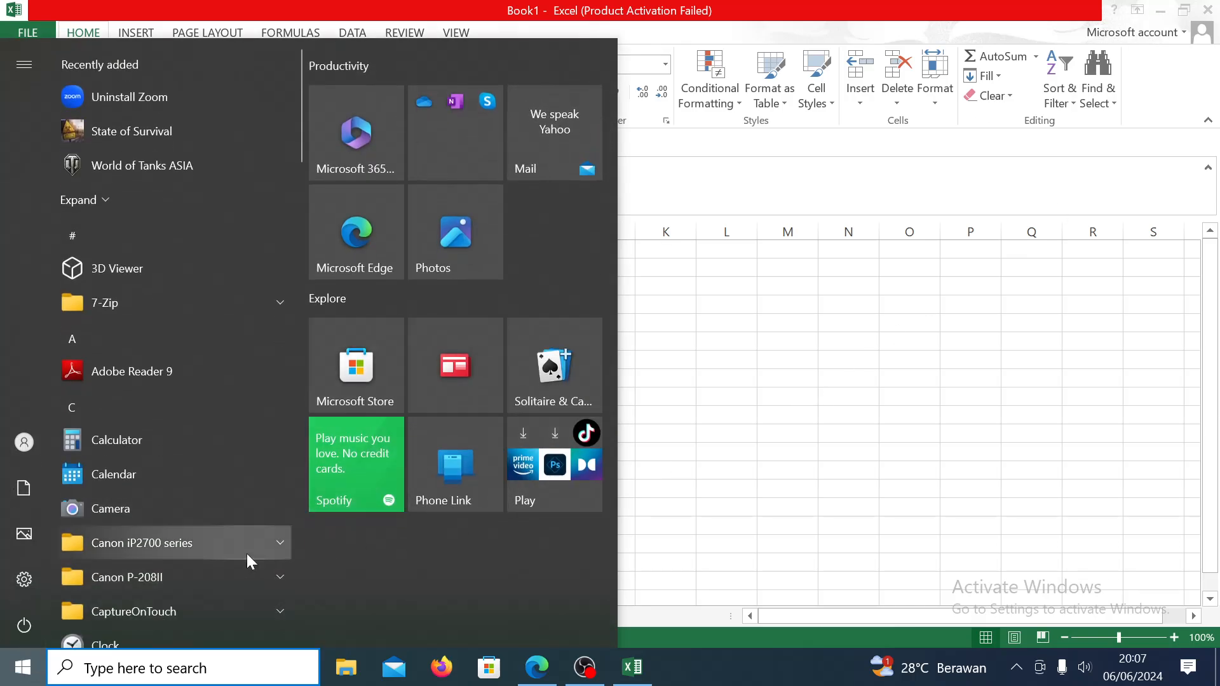
{"action": "scroll", "coordinate": [304, 209], "scroll_direction": "down", "scroll_amount": 8}
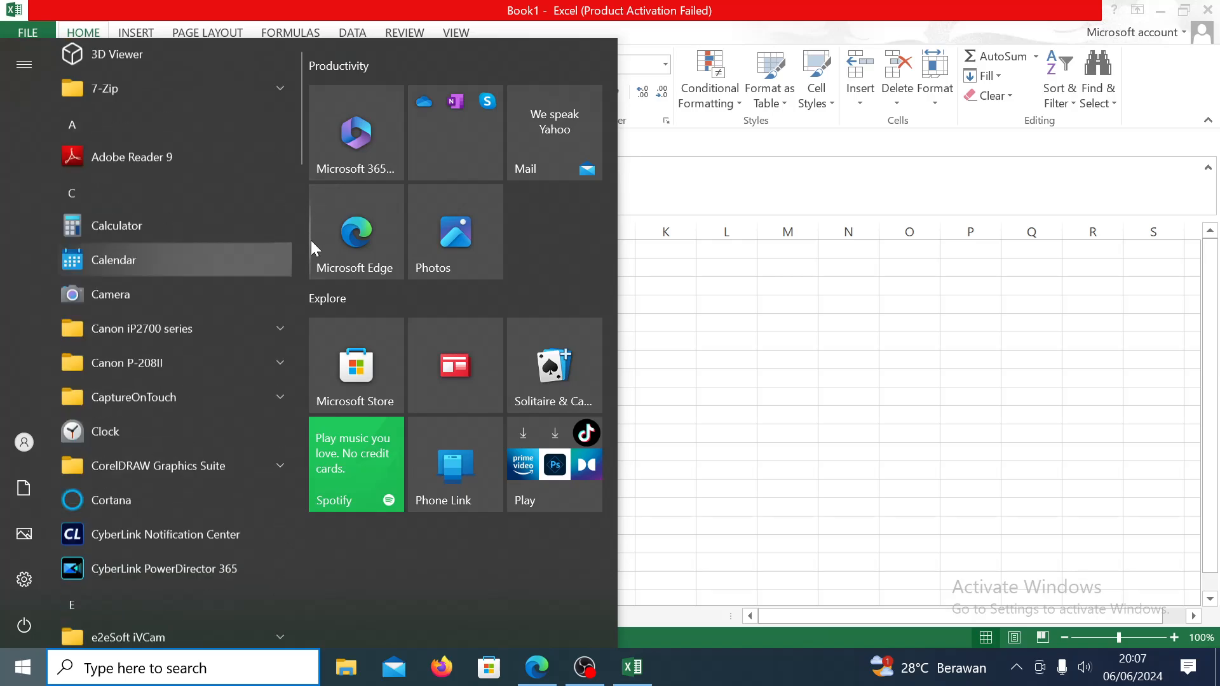
{"action": "scroll", "coordinate": [244, 559], "scroll_direction": "down", "scroll_amount": 10}
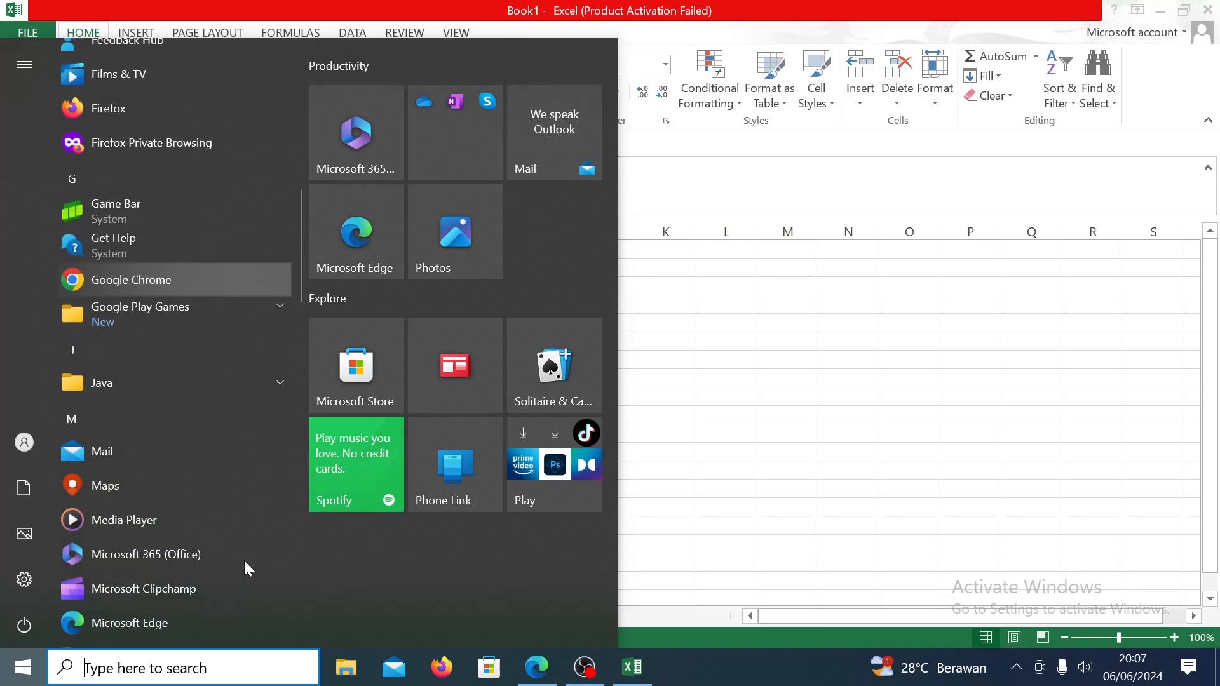
{"action": "scroll", "coordinate": [248, 548], "scroll_direction": "down", "scroll_amount": 10}
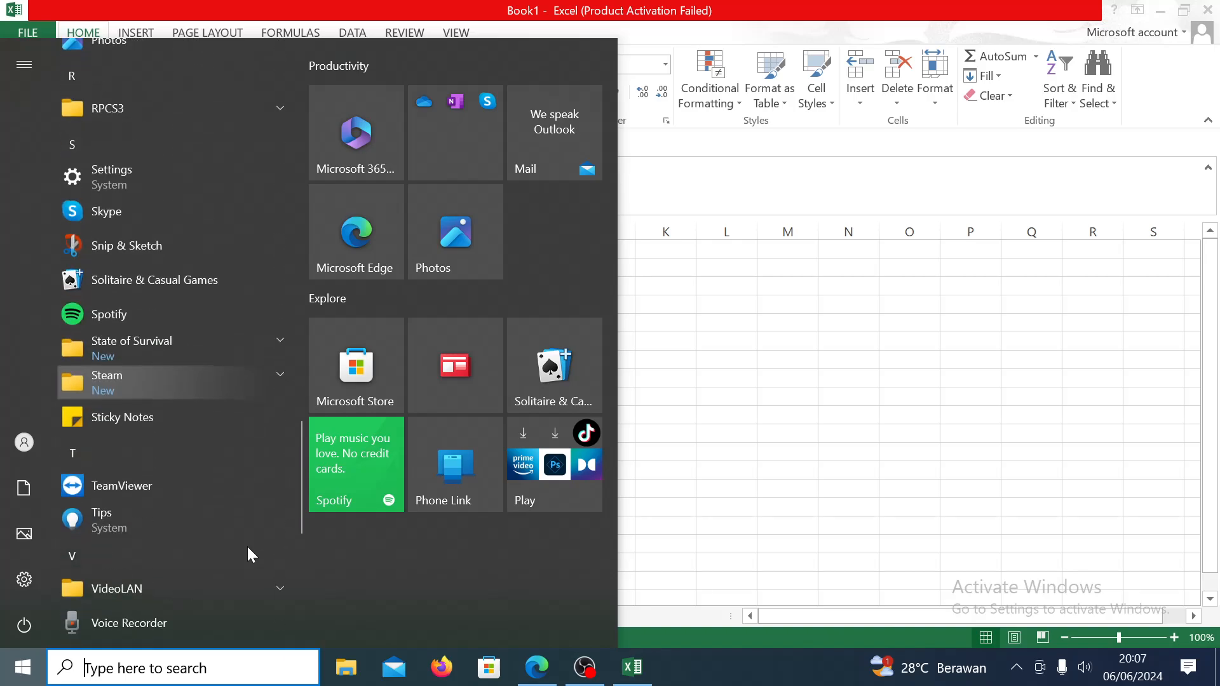
{"action": "scroll", "coordinate": [248, 540], "scroll_direction": "up", "scroll_amount": 10}
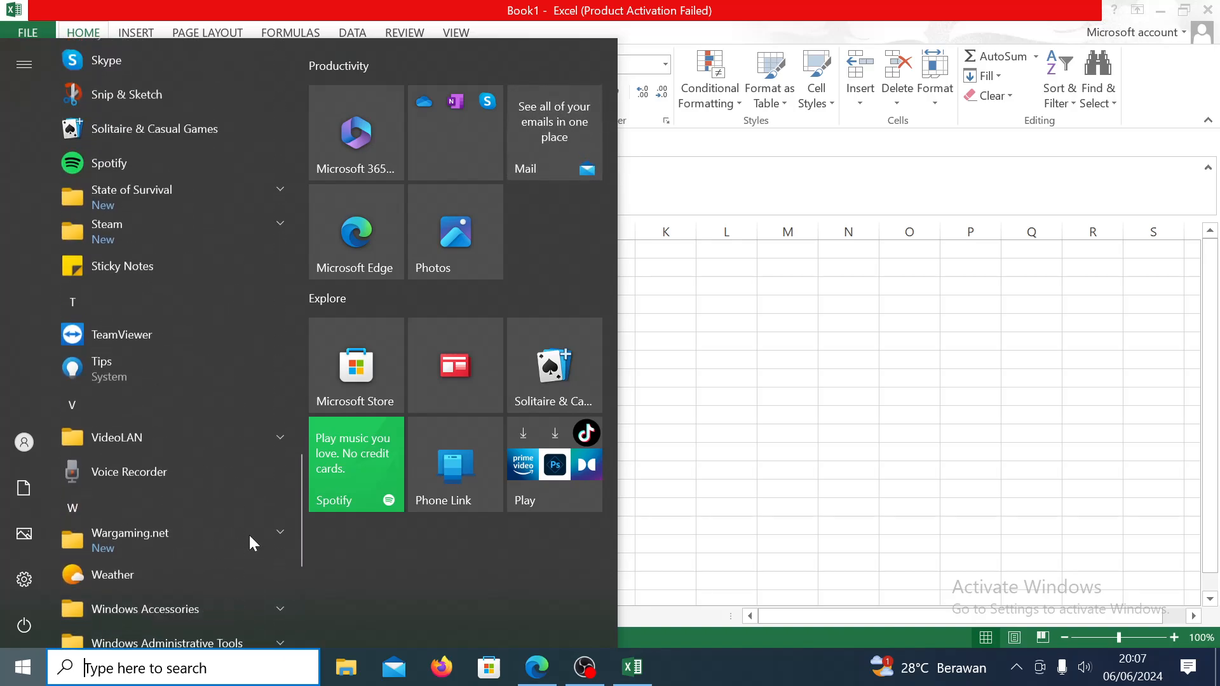
{"action": "scroll", "coordinate": [250, 517], "scroll_direction": "up", "scroll_amount": 6}
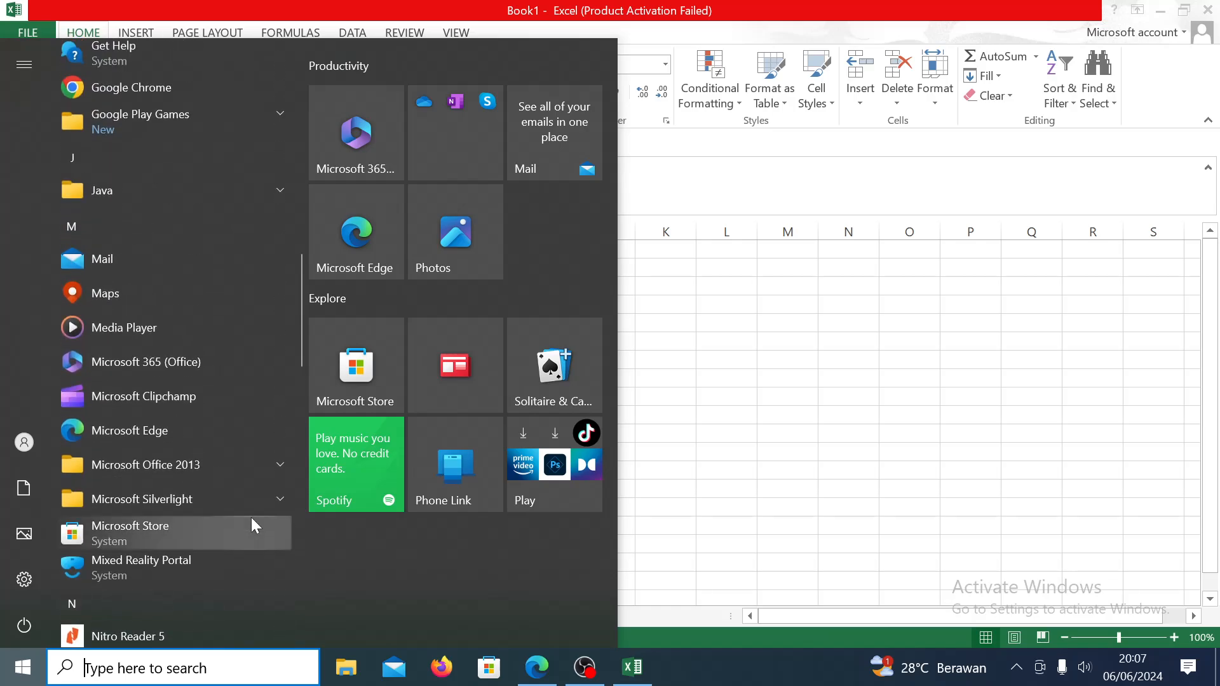
{"action": "left_click", "coordinate": [250, 464]}
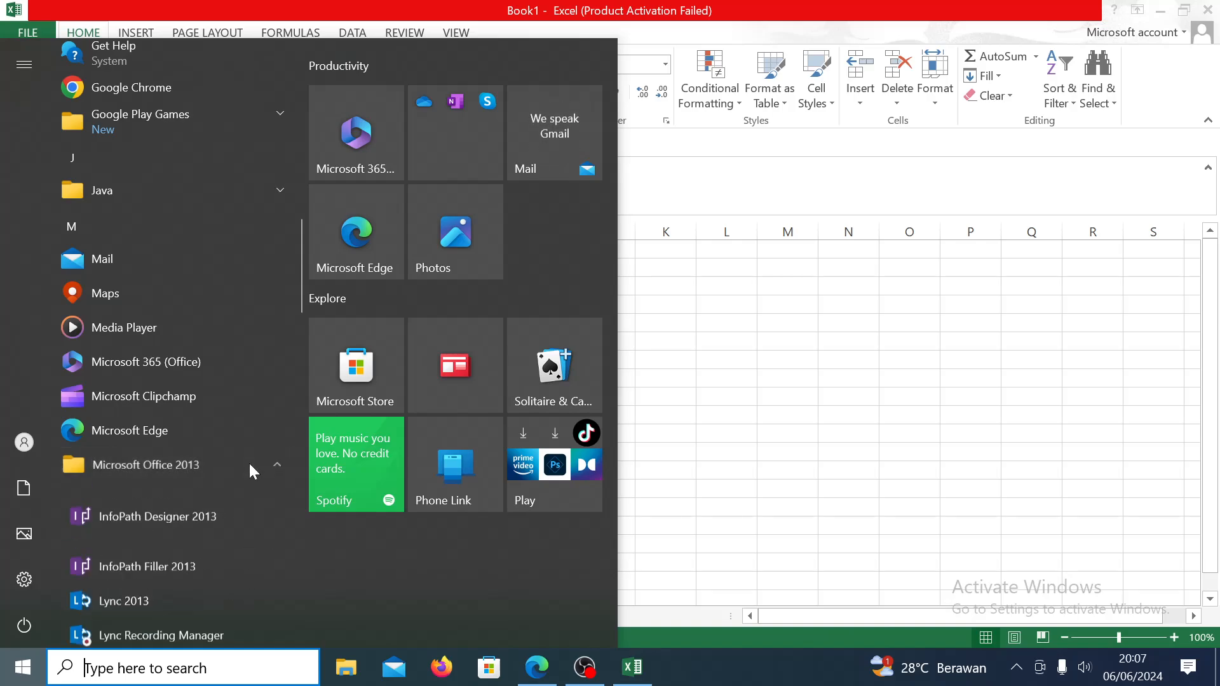
{"action": "left_click", "coordinate": [796, 374]}
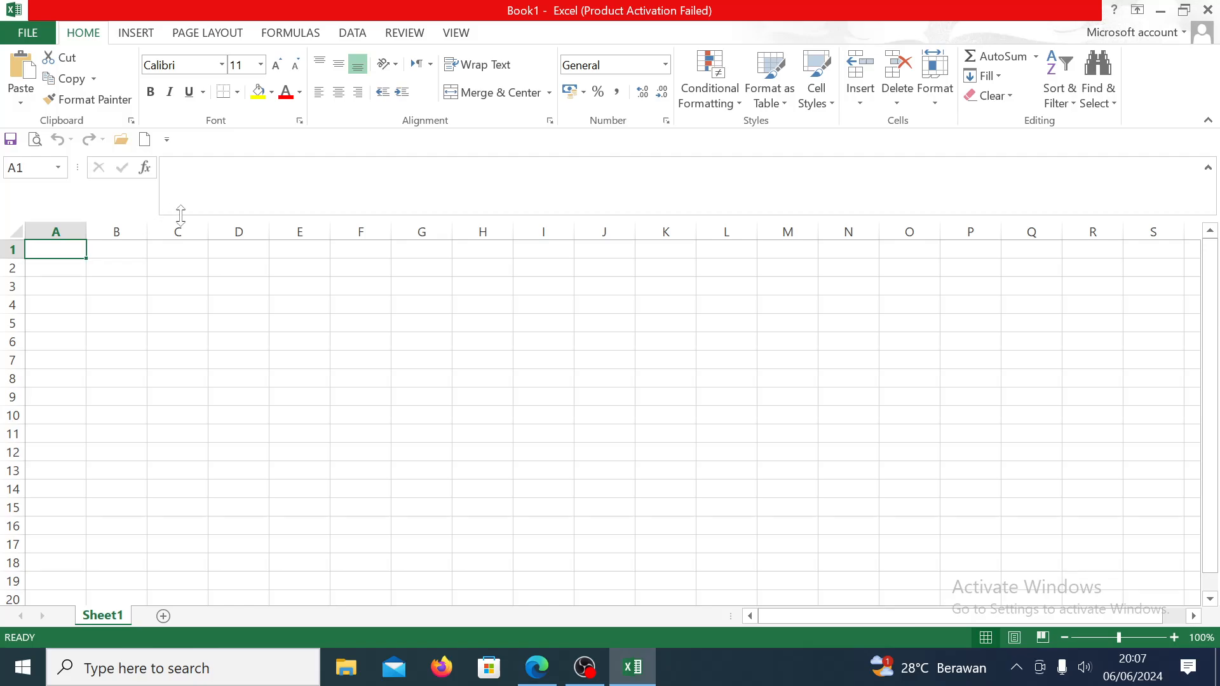
Step: Shrink the formula bar to one line and widen column B to about three times its width on a newly added second sheet
{"action": "left_click_drag", "start_coordinate": [180, 215], "coordinate": [181, 181]}
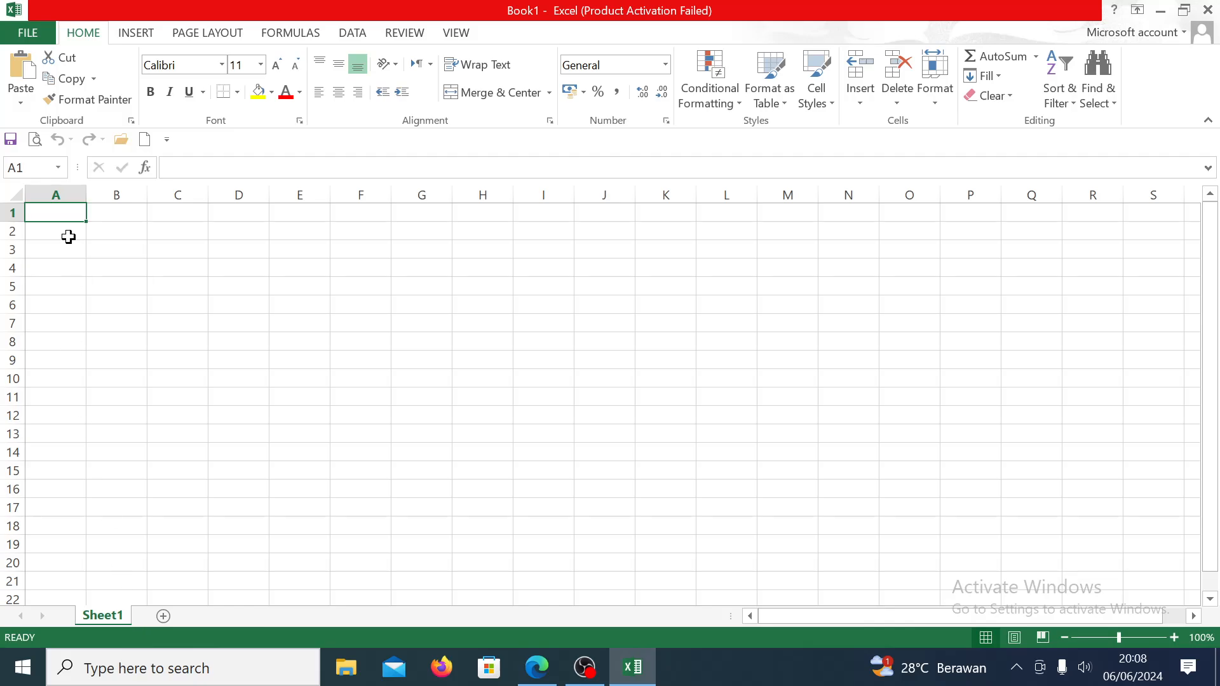
{"action": "left_click", "coordinate": [115, 227]}
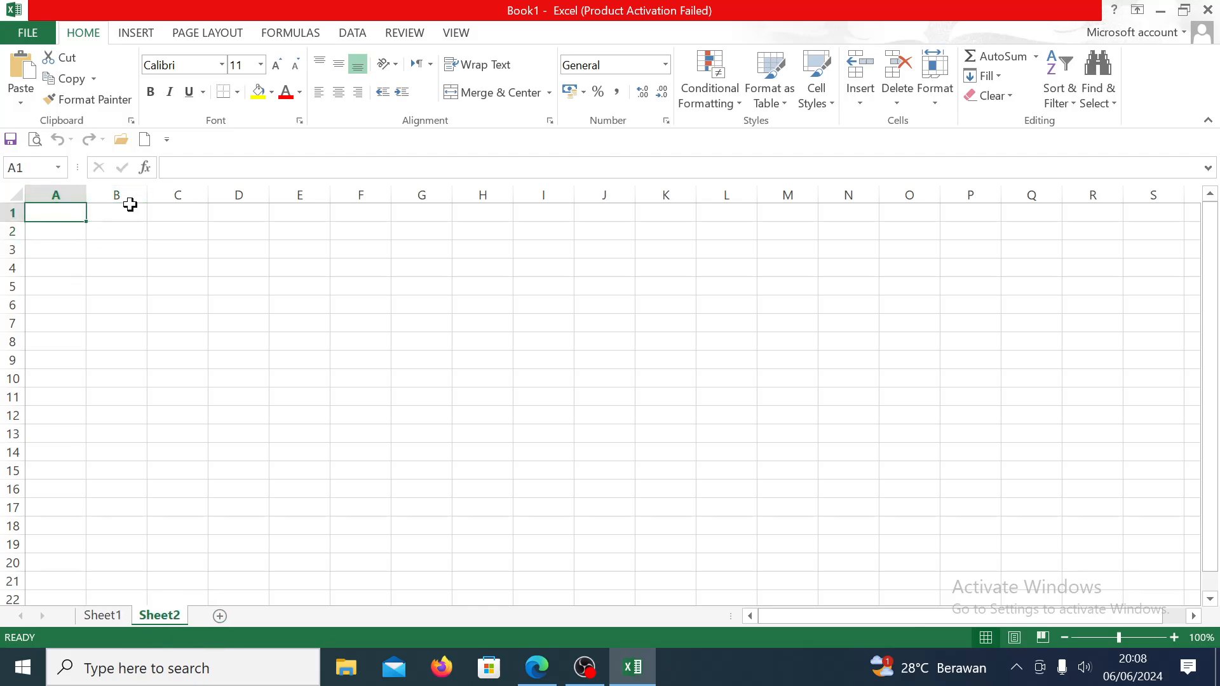
{"action": "left_click_drag", "start_coordinate": [146, 196], "coordinate": [267, 198]}
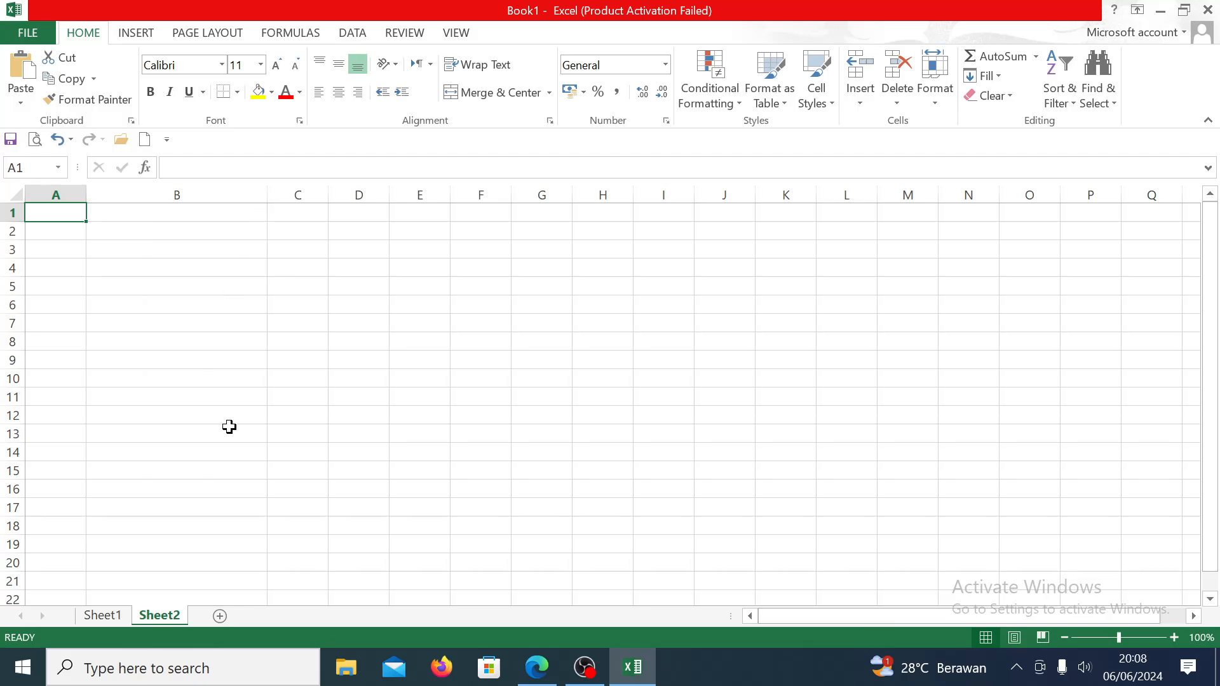
{"action": "left_click", "coordinate": [105, 616]}
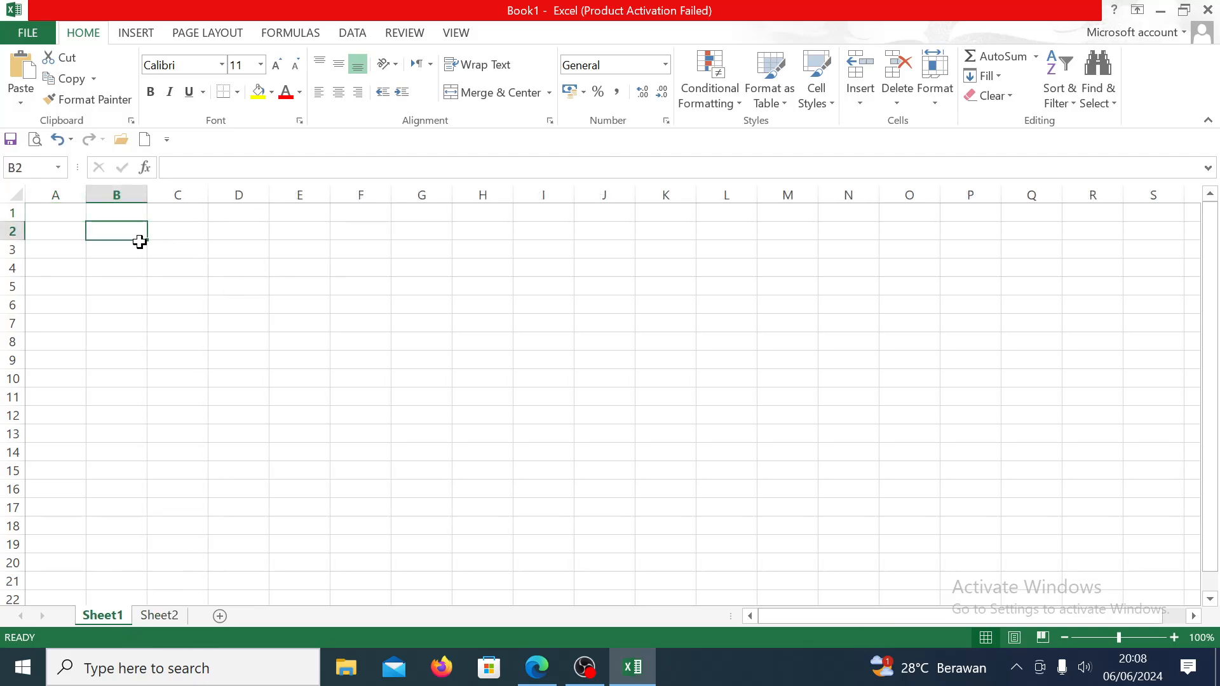
Step: Enter the title DATA NILAI SISWA KELAS VIII.A in cell A1 of Sheet1
{"action": "left_click", "coordinate": [59, 212]}
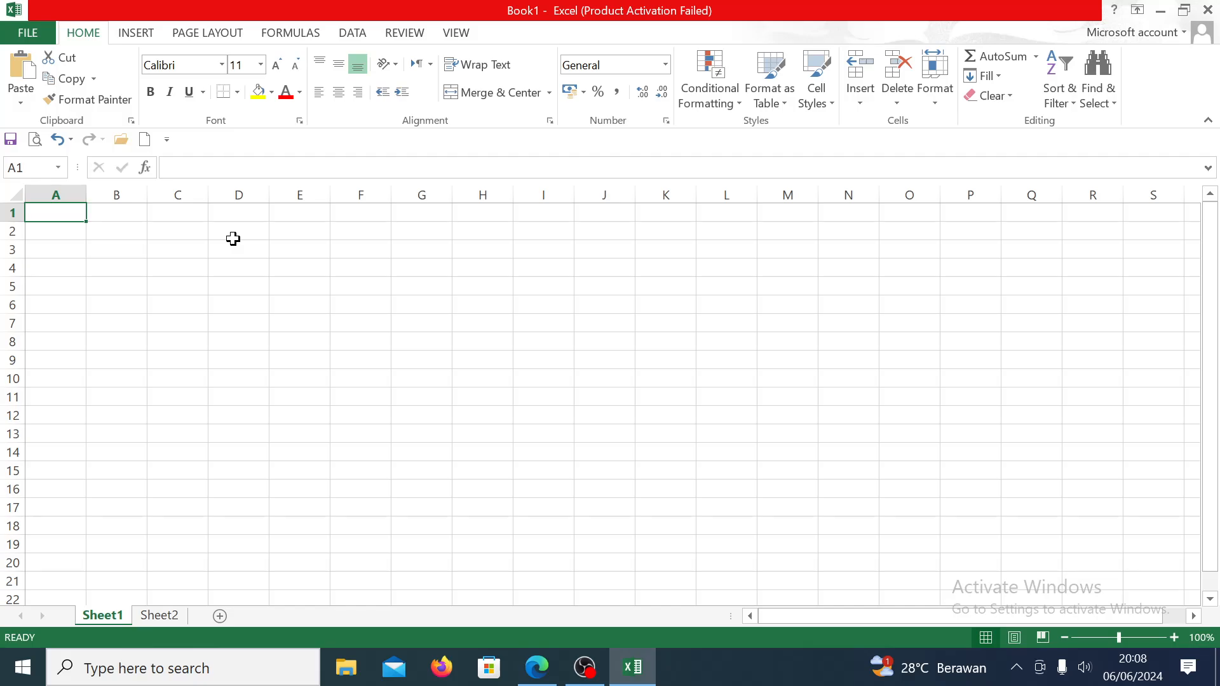
{"action": "type", "text": "DATA N"}
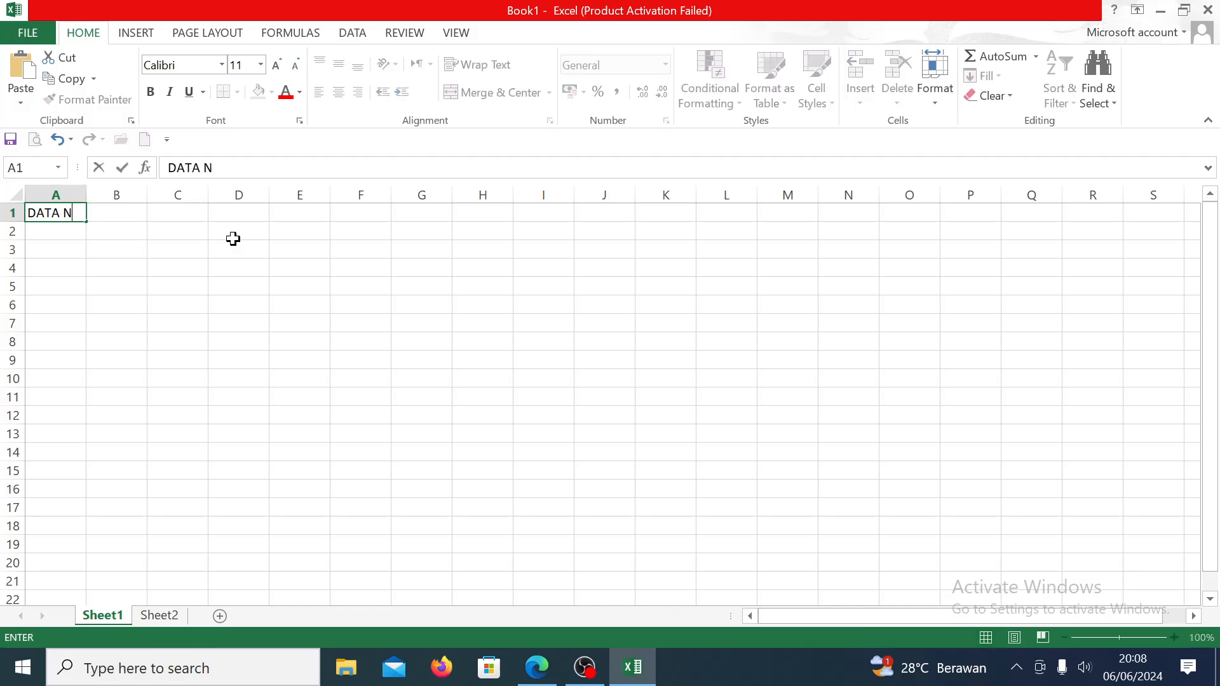
{"action": "type", "text": "ILAI SISWA KE"}
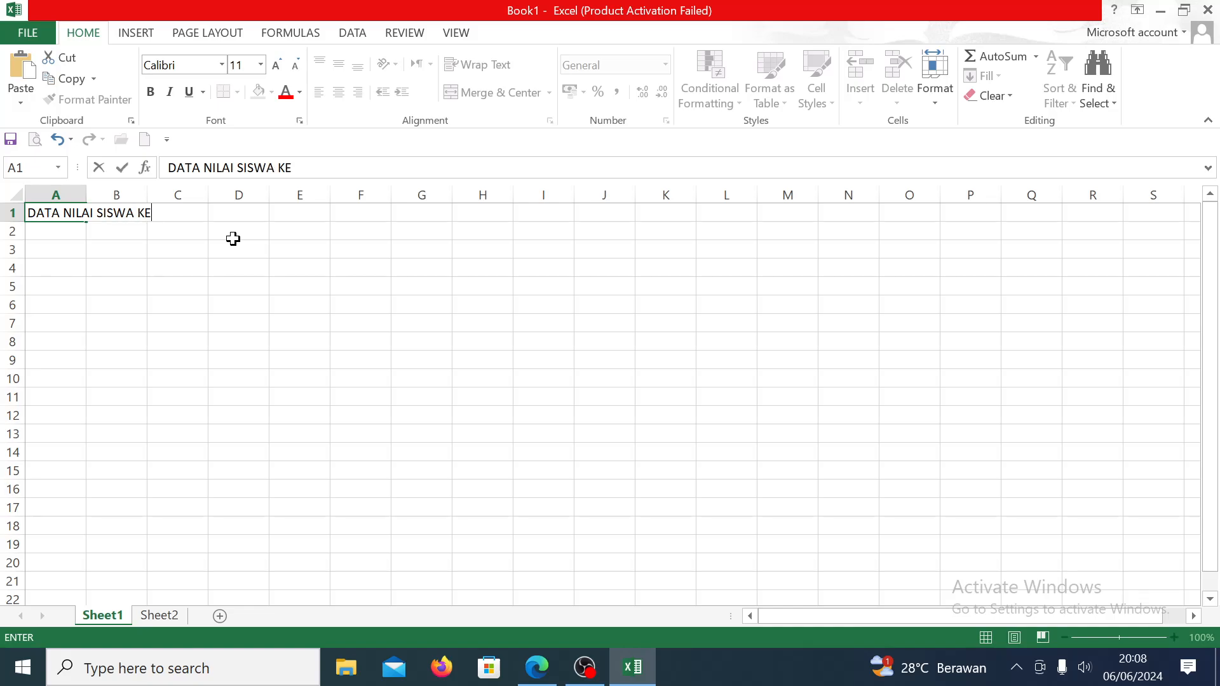
{"action": "type", "text": "LAS VIII.A"}
{"action": "key", "text": "Return"}
{"action": "key", "text": "Return"}
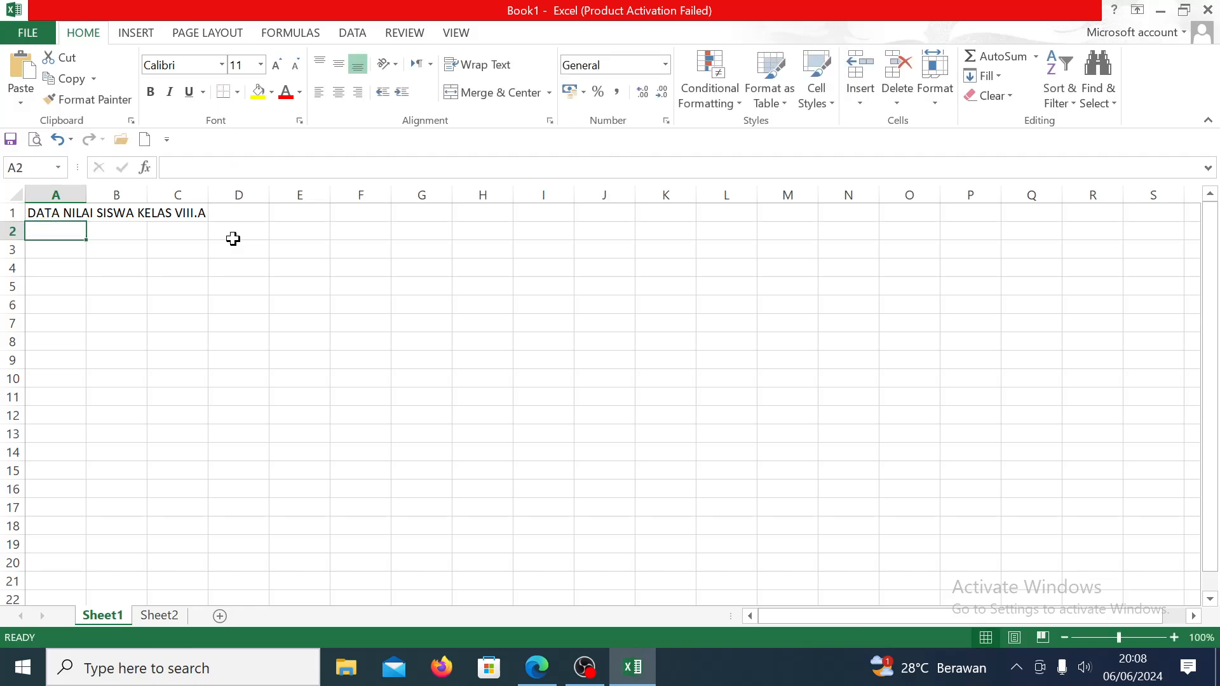
Step: Enter the column headings NO, NAMA and JK in cells A3 to C3
{"action": "type", "text": "NO"}
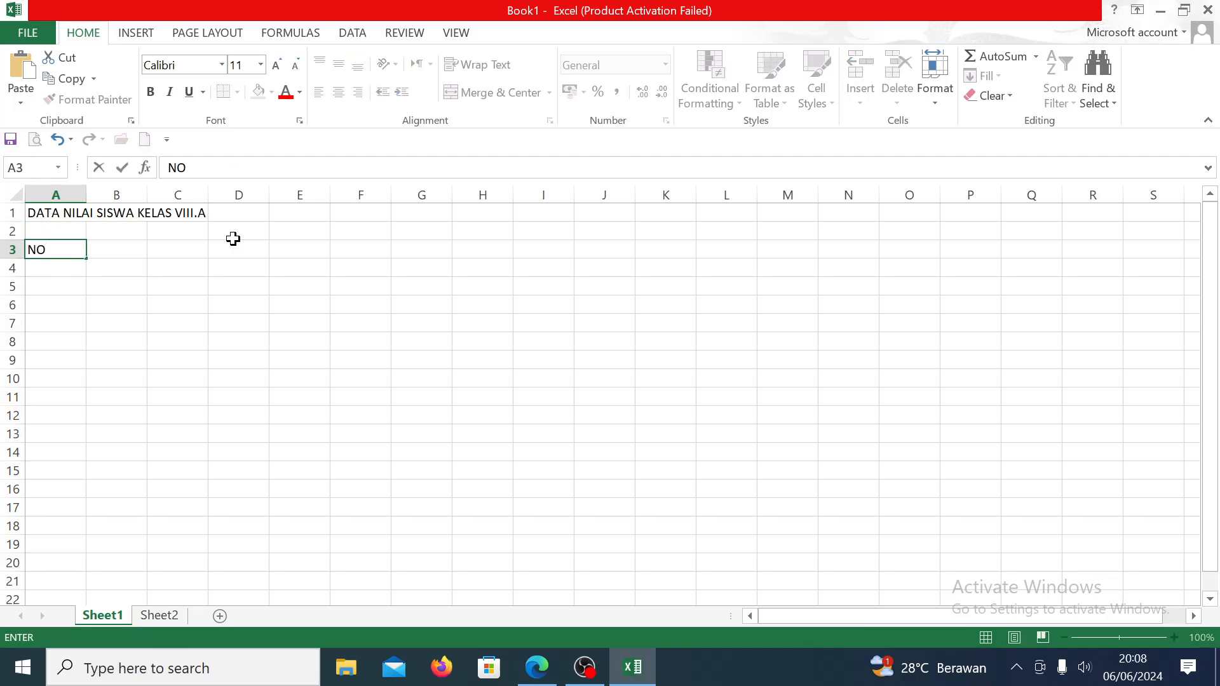
{"action": "key", "text": "Tab"}
{"action": "type", "text": "NAMA"}
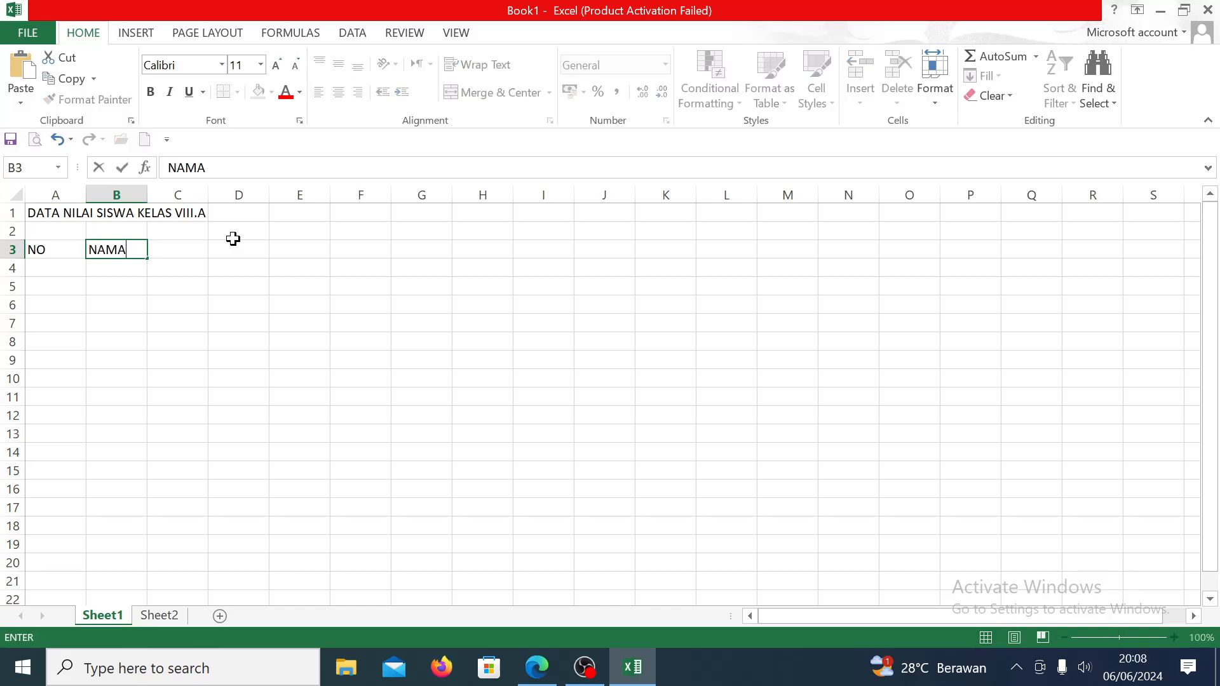
{"action": "key", "text": "Tab"}
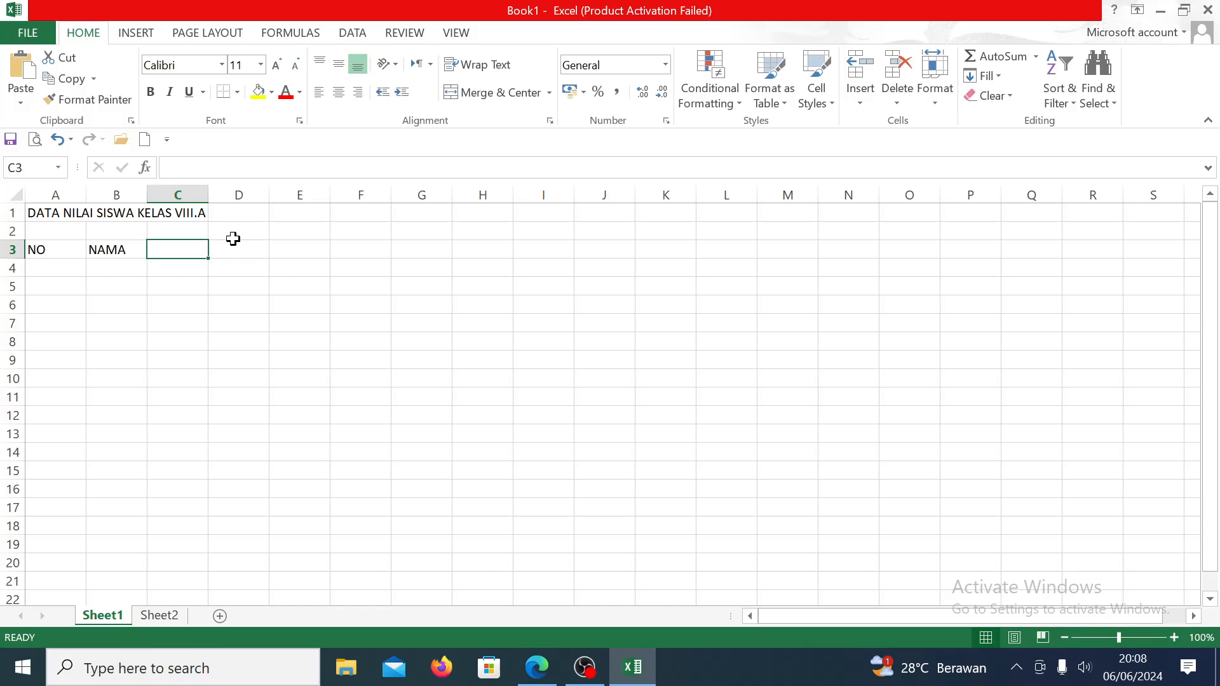
{"action": "type", "text": "L"}
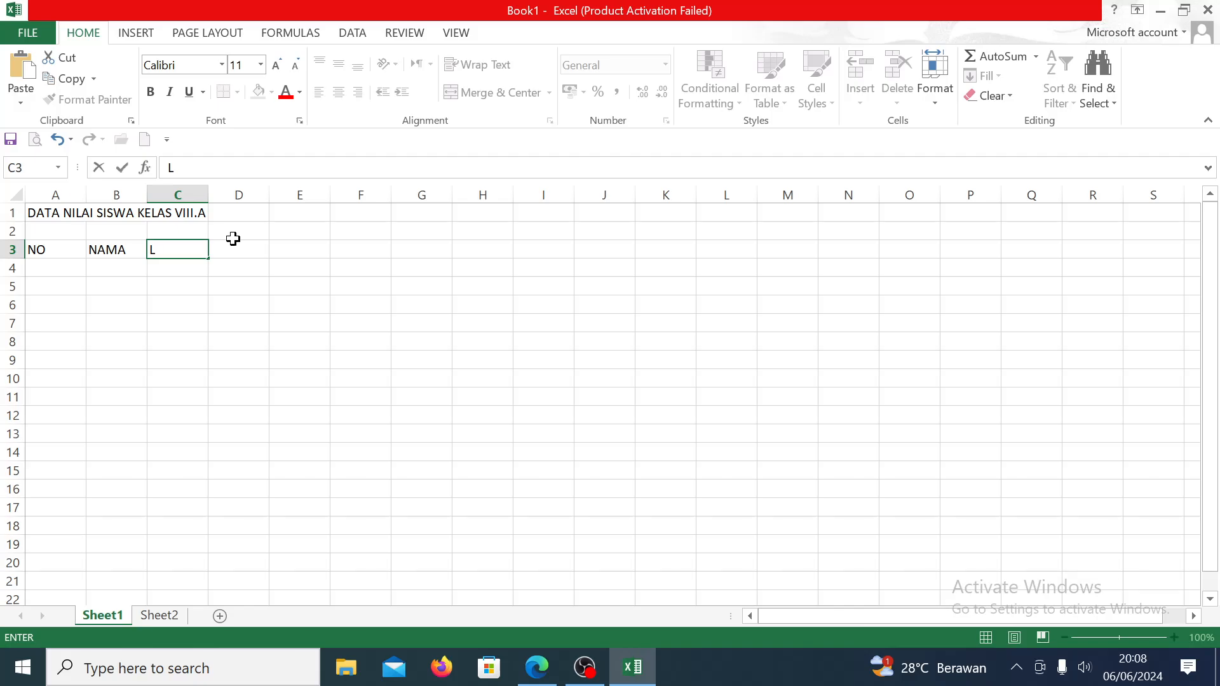
{"action": "key", "text": "BackSpace"}
{"action": "type", "text": "JK"}
{"action": "key", "text": "Tab"}
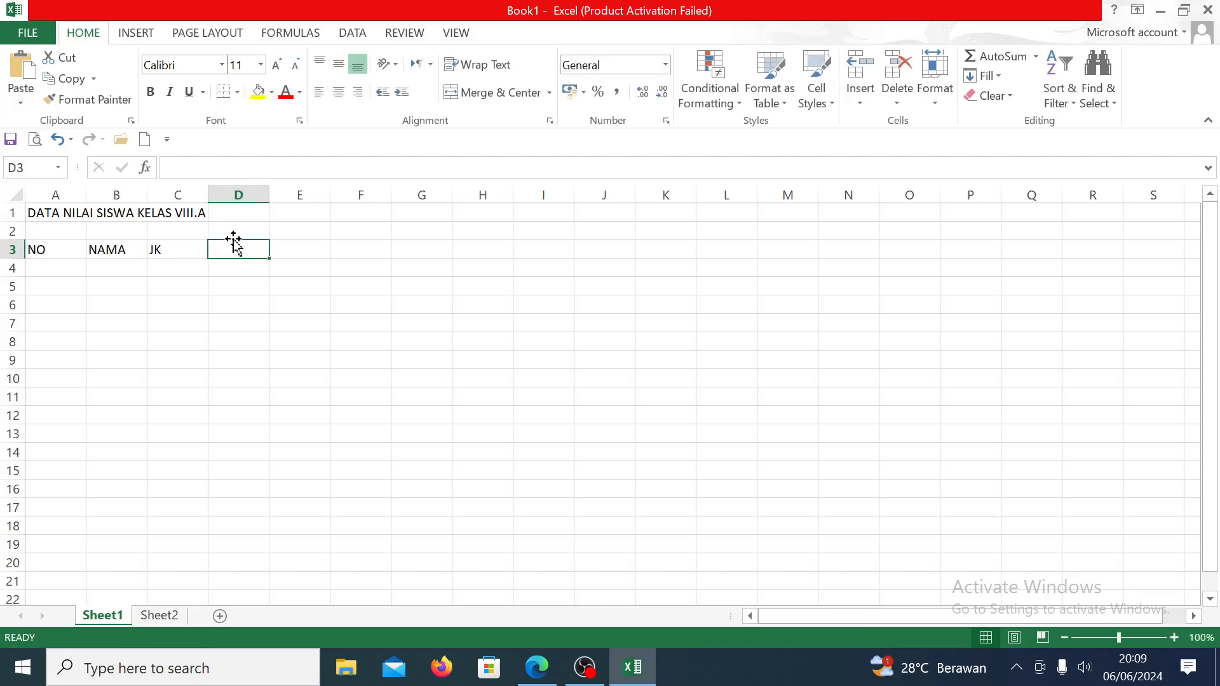
Step: Enter the heading NILAI in cell D3, correcting its misspelling
{"action": "type", "text": "NALA"}
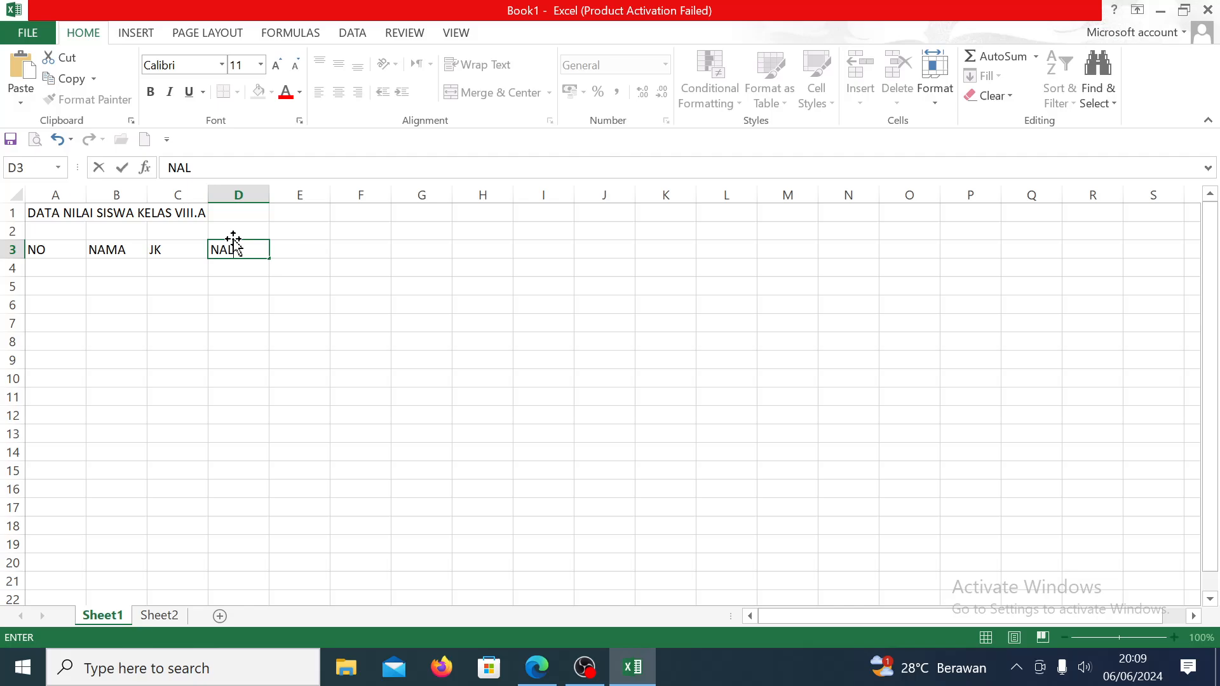
{"action": "key", "text": "BackSpace"}
{"action": "type", "text": "ILA"}
{"action": "key", "text": "Left"}
{"action": "key", "text": "Left"}
{"action": "key", "text": "Left"}
{"action": "key", "text": "Right"}
{"action": "key", "text": "Right"}
{"action": "key", "text": "Right"}
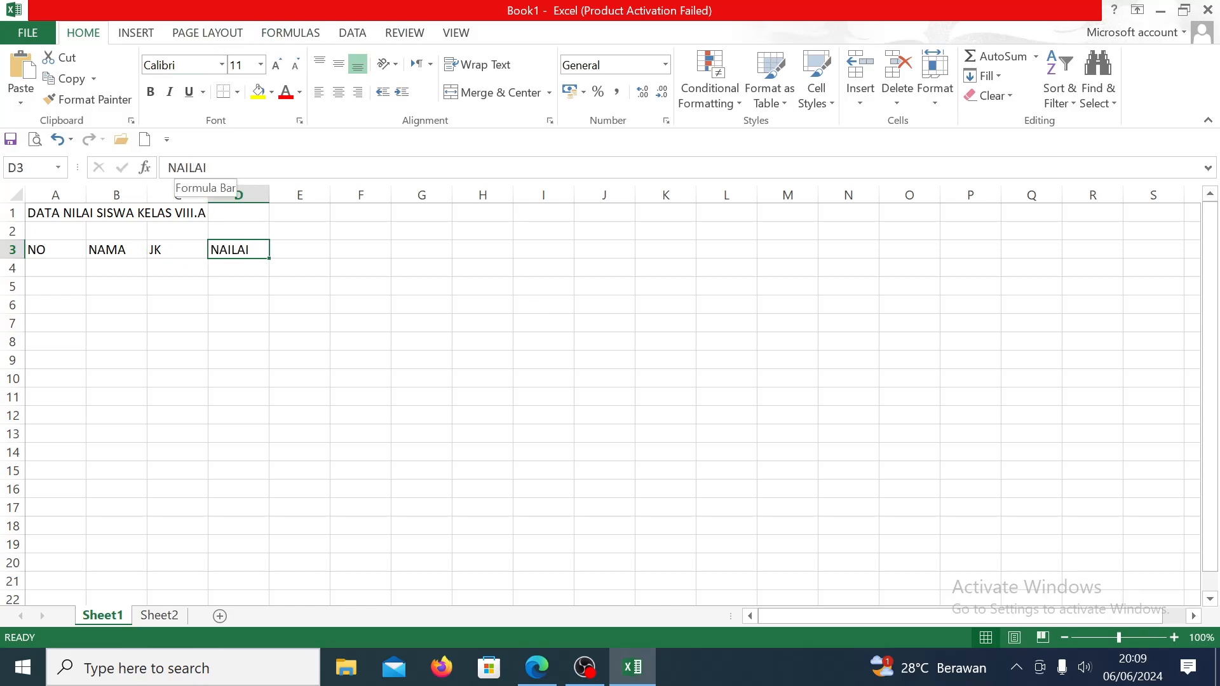
{"action": "key", "text": "F2"}
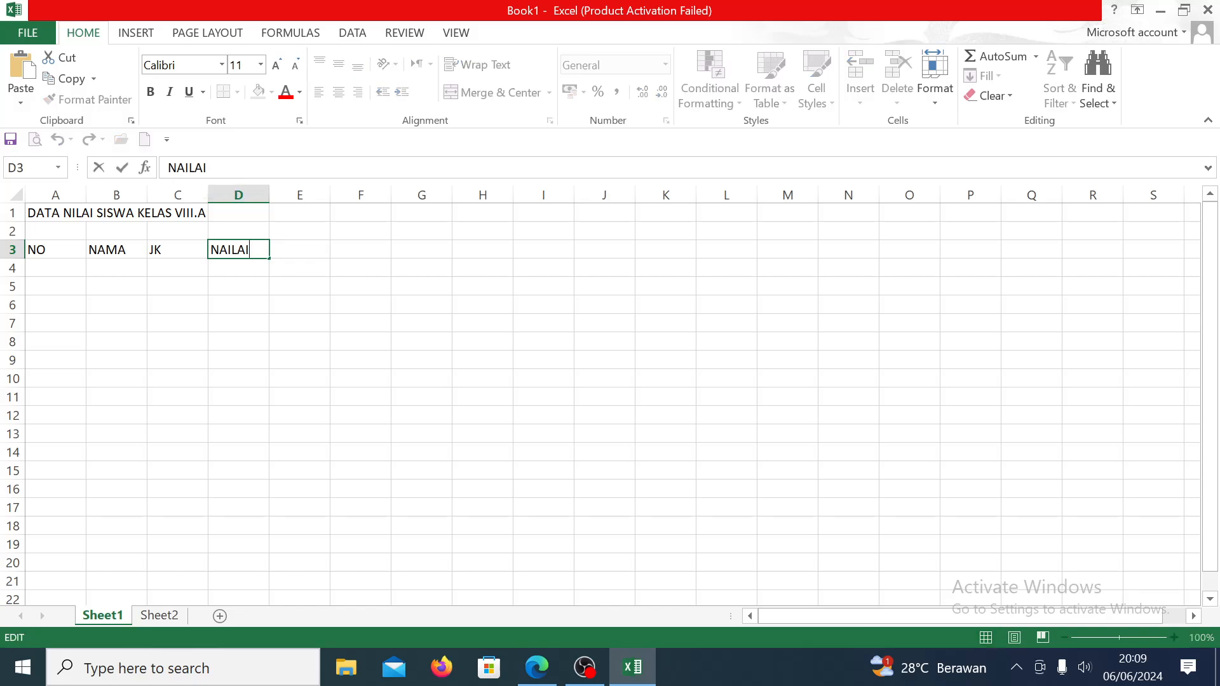
{"action": "key", "text": "Left"}
{"action": "key", "text": "Left"}
{"action": "key", "text": "Left"}
{"action": "key", "text": "Left"}
{"action": "key", "text": "BackSpace"}
{"action": "key", "text": "Return"}
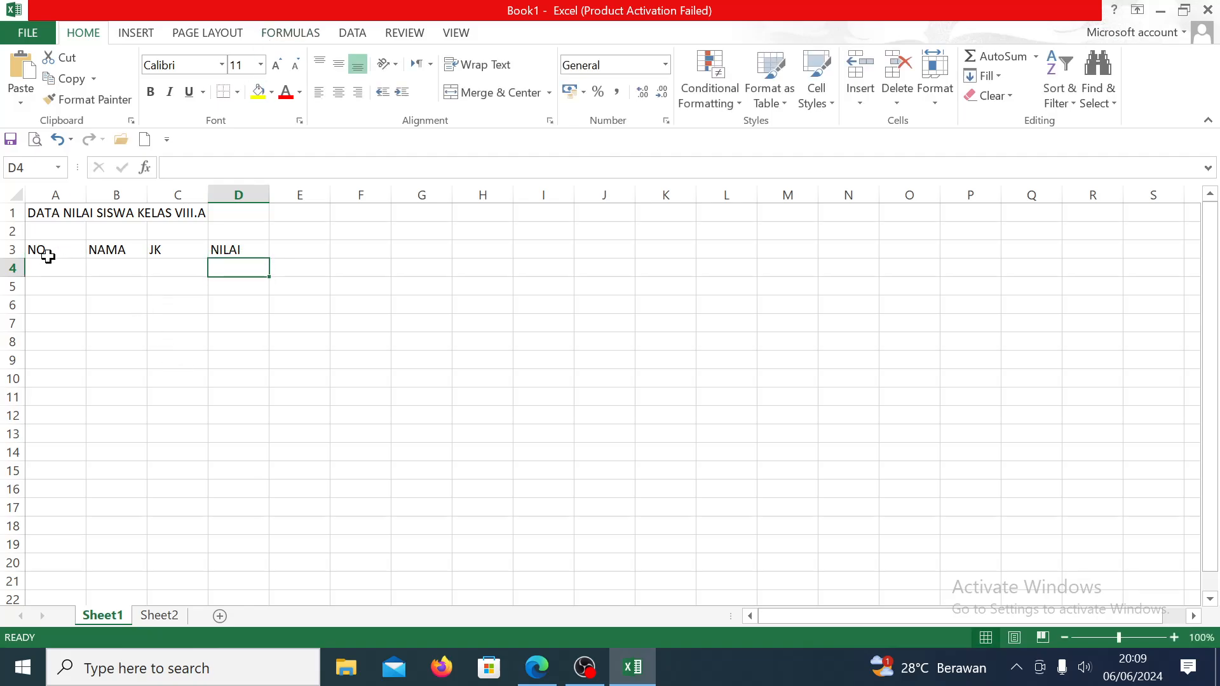
Step: Merge and center the NO, NAMA and JK headings each across rows 3 and 4 of its own column
{"action": "left_click_drag", "start_coordinate": [44, 253], "coordinate": [56, 267]}
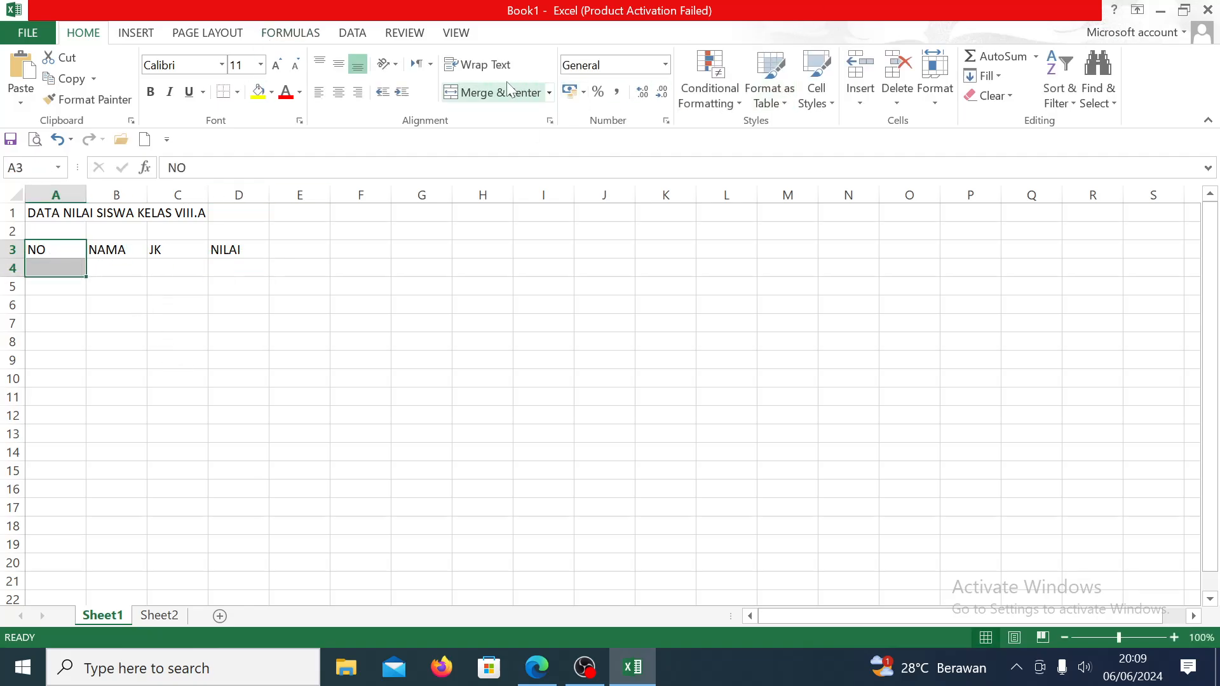
{"action": "left_click", "coordinate": [473, 93]}
{"action": "left_click_drag", "start_coordinate": [126, 250], "coordinate": [188, 264]}
{"action": "left_click", "coordinate": [455, 92]}
{"action": "left_click", "coordinate": [487, 96]}
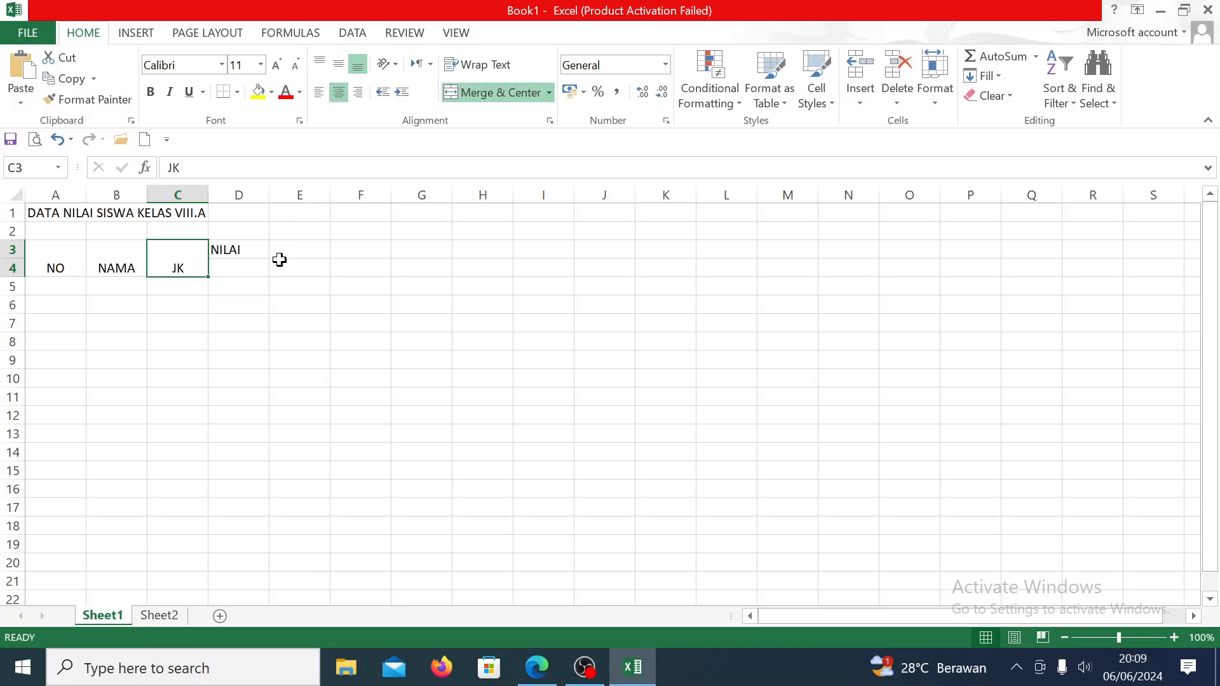
Step: Enter the subject headings IPA, IPS, MTK and PJOK in cells D4 to G4 under NILAI
{"action": "left_click", "coordinate": [258, 267]}
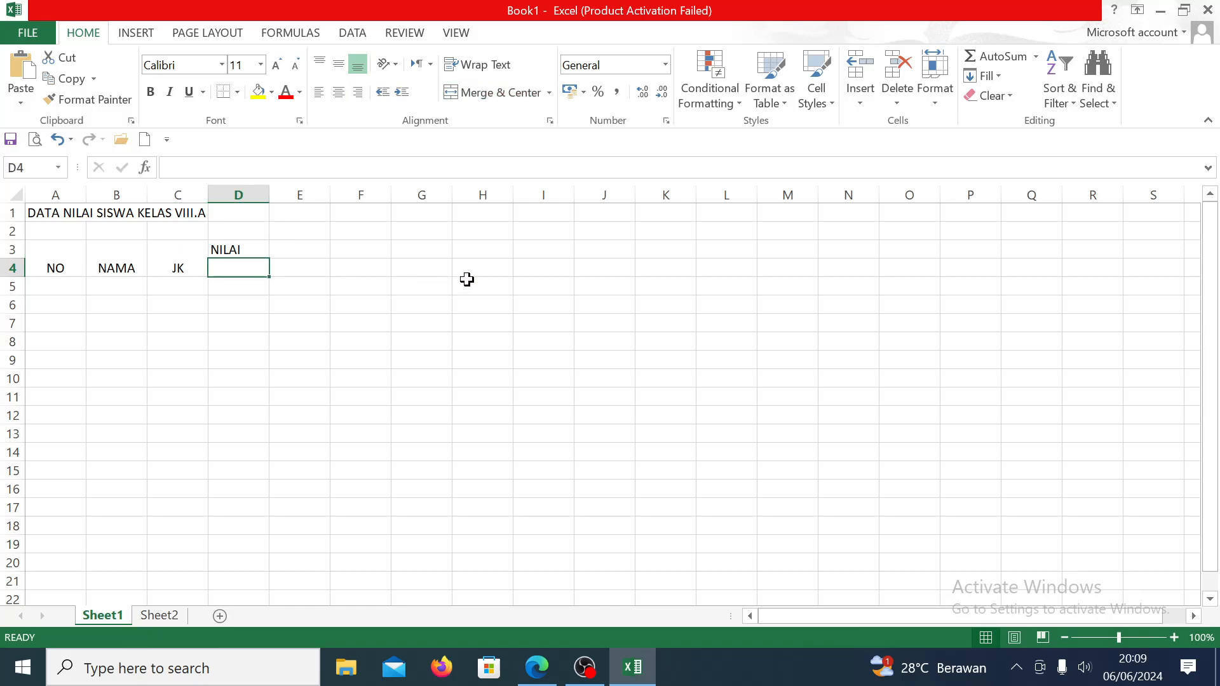
{"action": "type", "text": "IPA"}
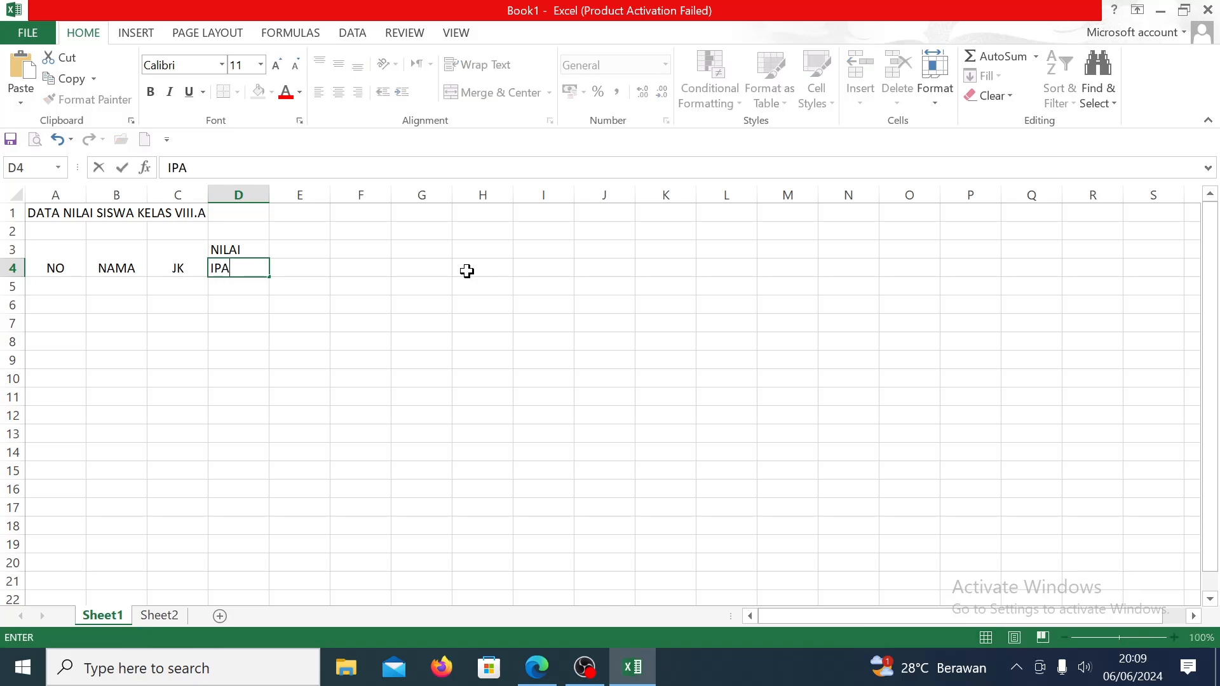
{"action": "key", "text": "Tab"}
{"action": "type", "text": "IPS"}
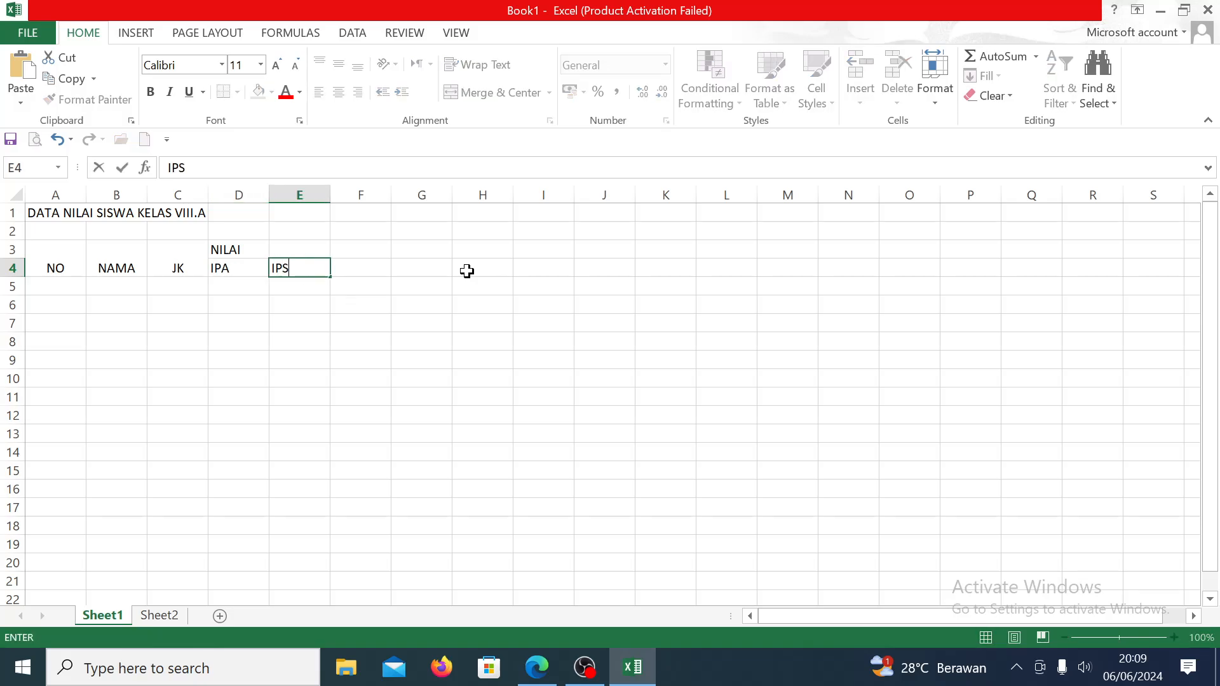
{"action": "key", "text": "Tab"}
{"action": "type", "text": "MAT"}
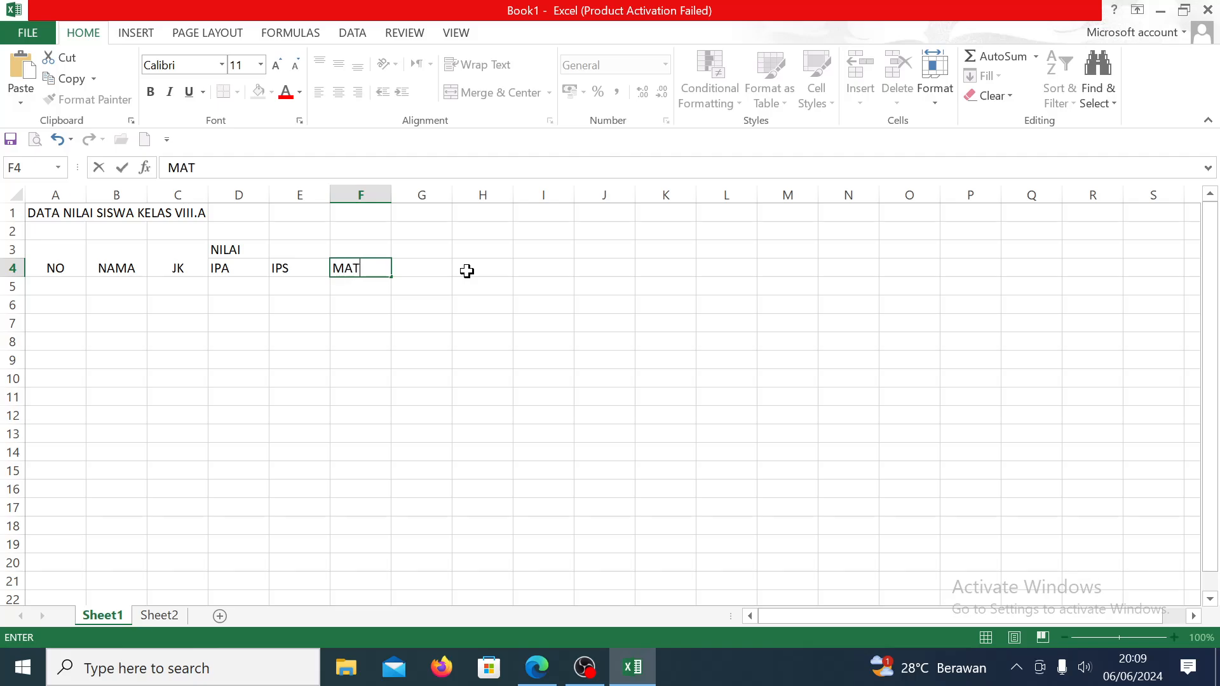
{"action": "key", "text": "BackSpace"}
{"action": "key", "text": "BackSpace"}
{"action": "type", "text": "TK"}
{"action": "key", "text": "Tab"}
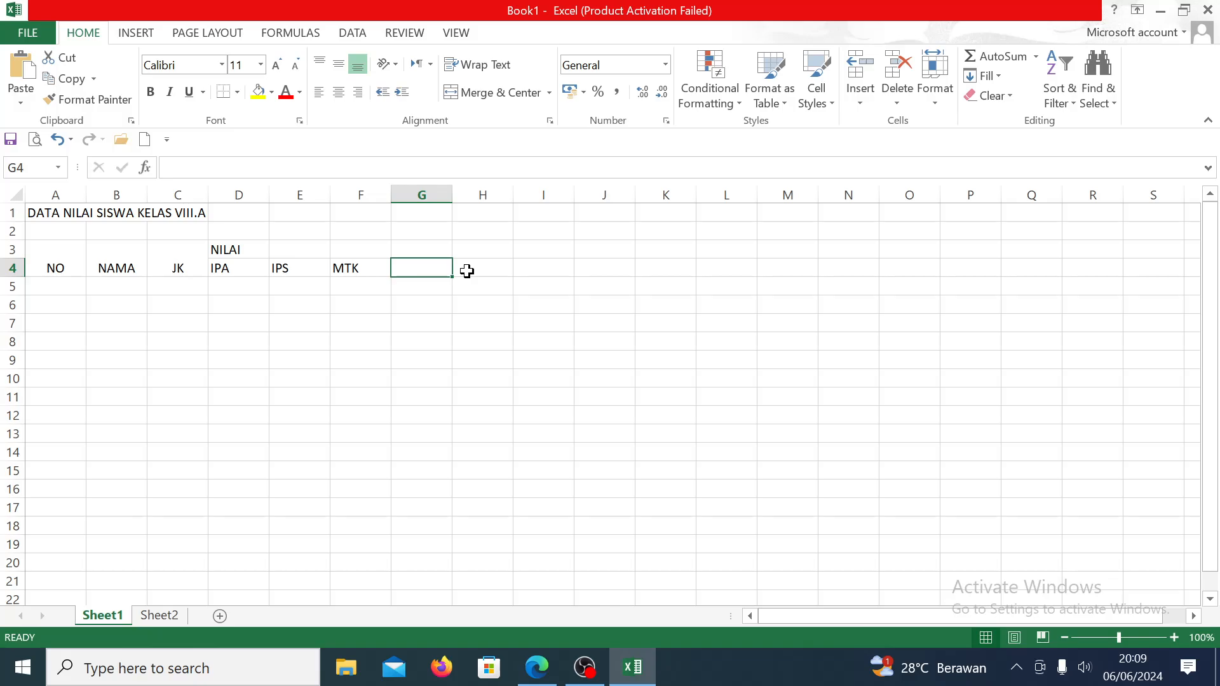
{"action": "type", "text": "PJOK"}
{"action": "key", "text": "Tab"}
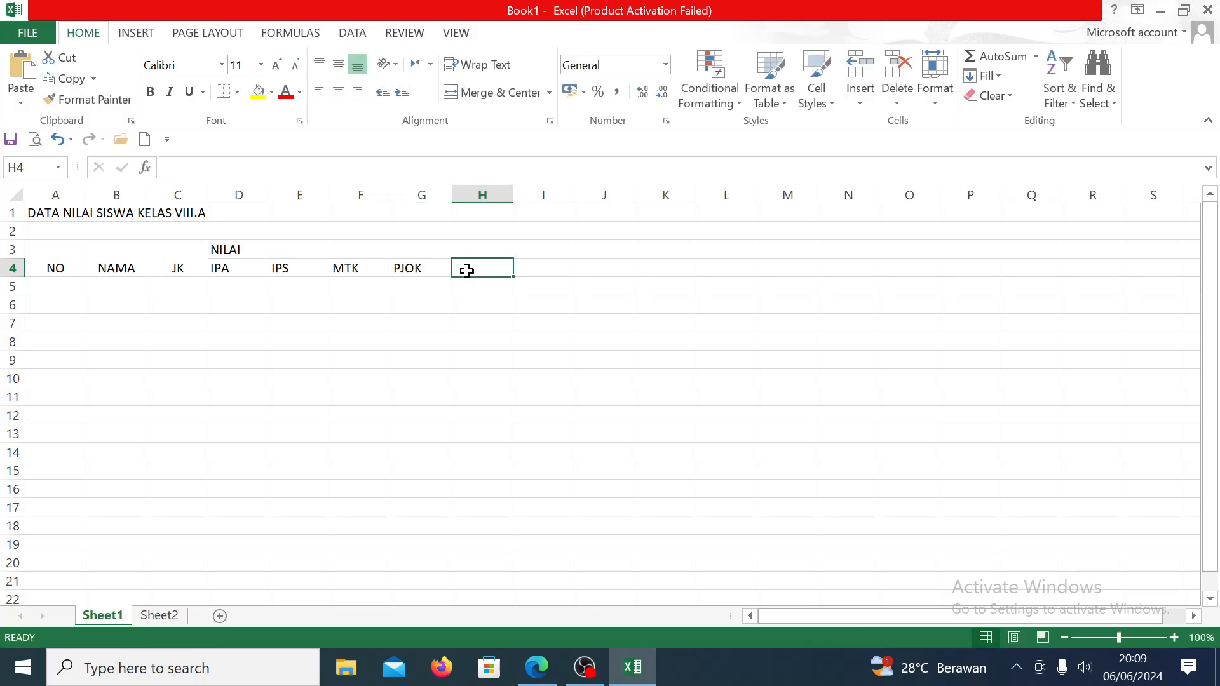
Step: Enter the subject heading B. ING in cell H4
{"action": "type", "text": "B."}
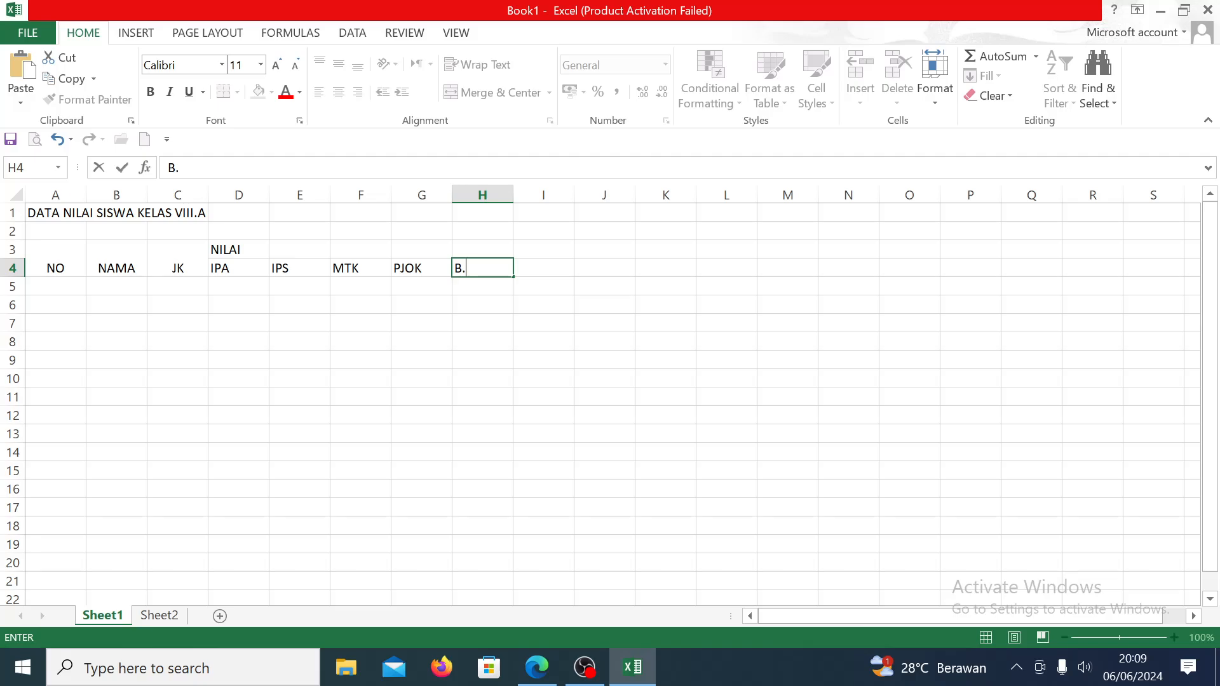
{"action": "type", "text": " ING"}
{"action": "key", "text": "Tab"}
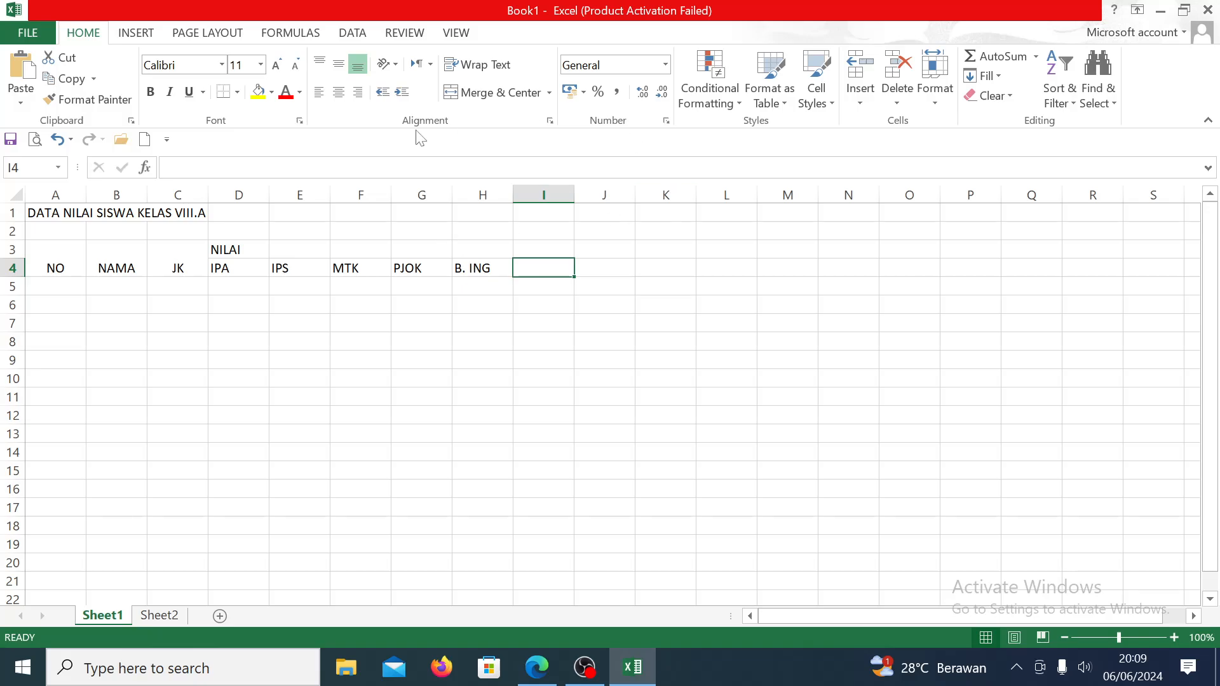
Step: Merge and center NILAI across D3:H3, and middle-align the NO, NAMA and JK headings vertically
{"action": "left_click_drag", "start_coordinate": [245, 250], "coordinate": [464, 255]}
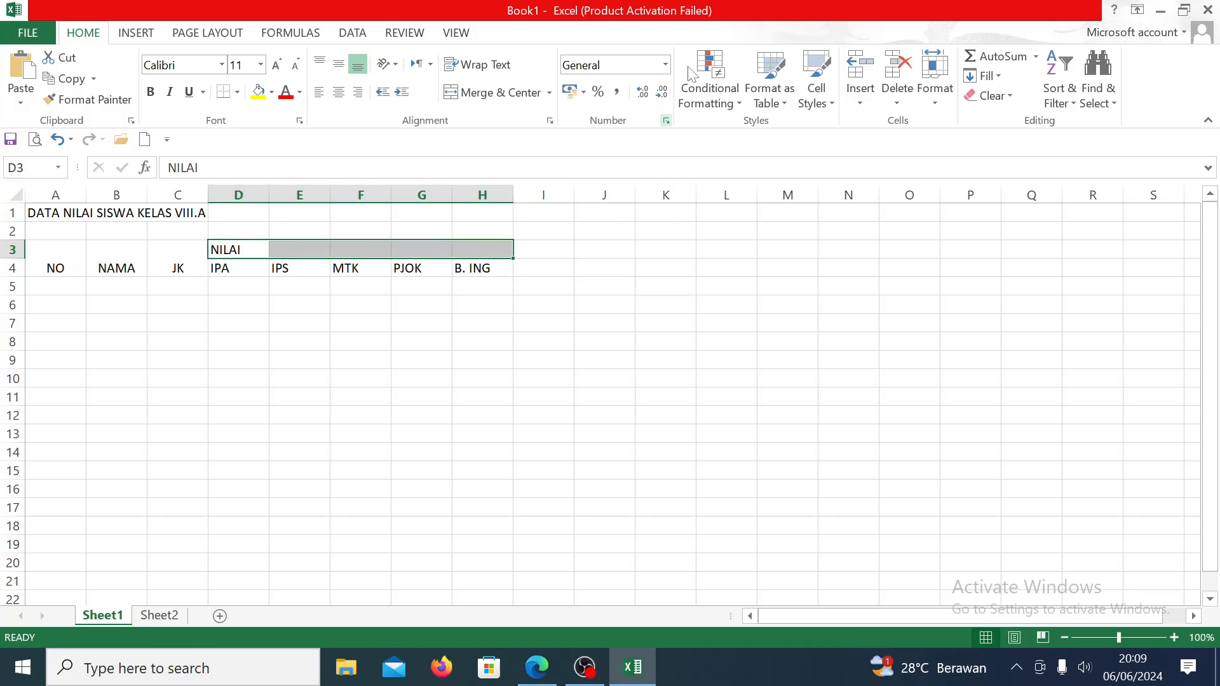
{"action": "left_click", "coordinate": [479, 102]}
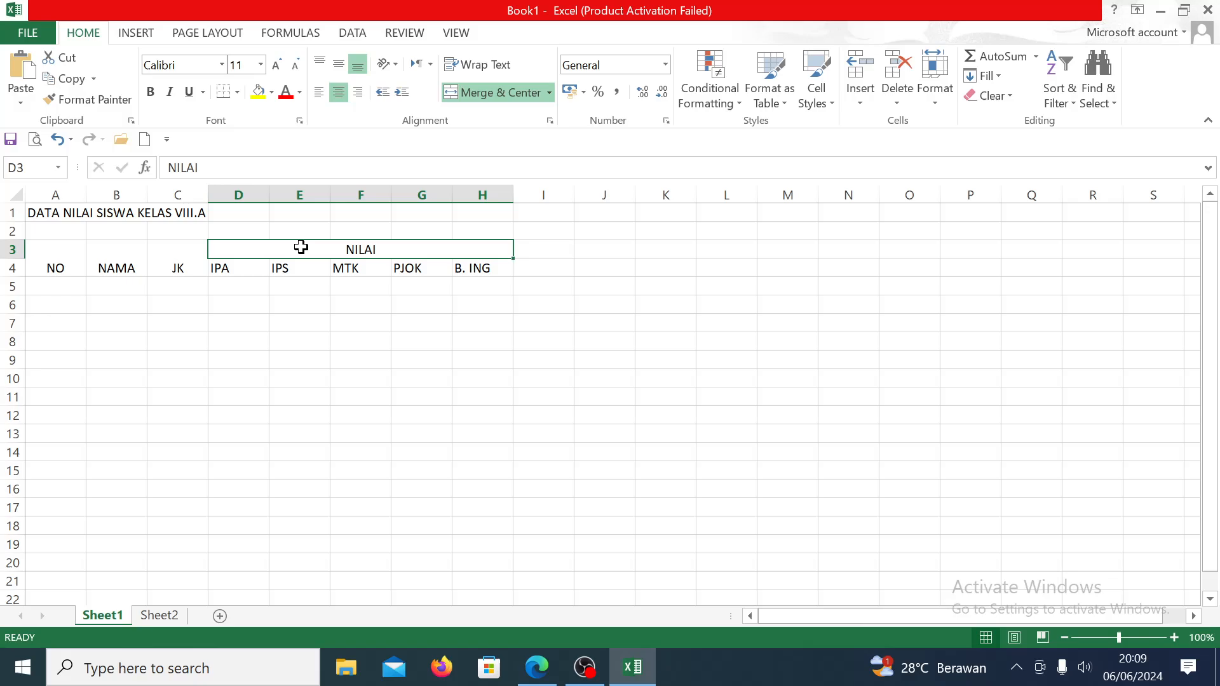
{"action": "left_click_drag", "start_coordinate": [55, 255], "coordinate": [177, 261]}
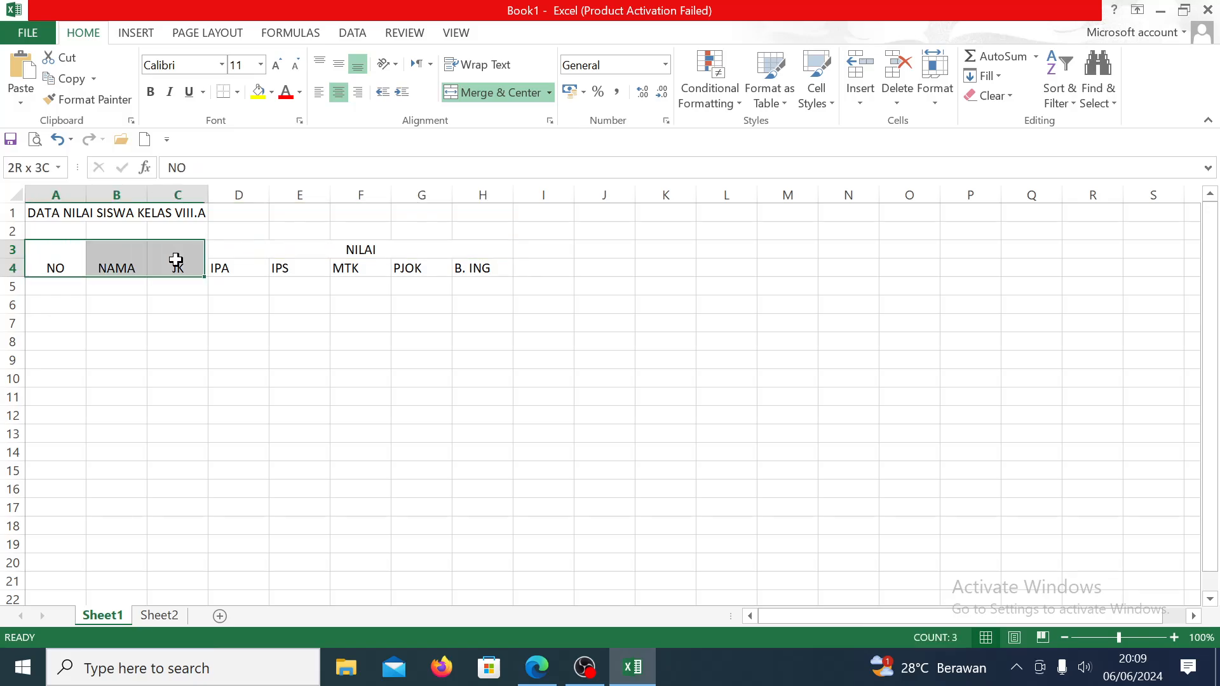
{"action": "left_click", "coordinate": [341, 66]}
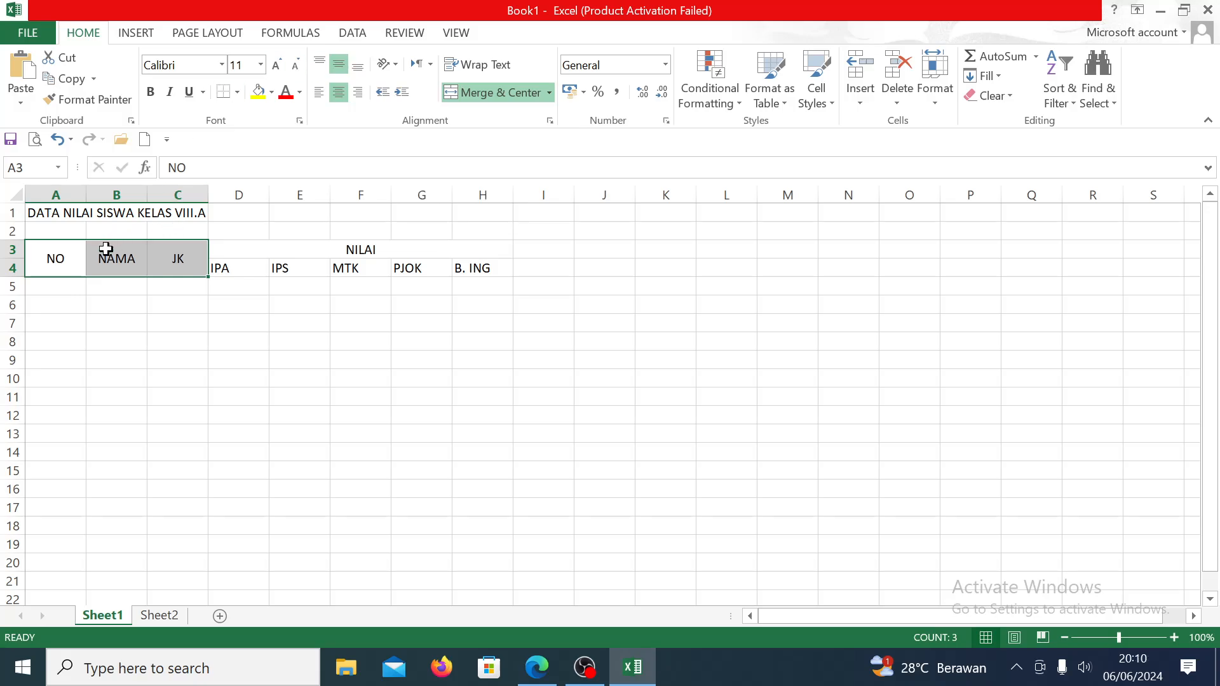
{"action": "left_click_drag", "start_coordinate": [52, 209], "coordinate": [478, 205]}
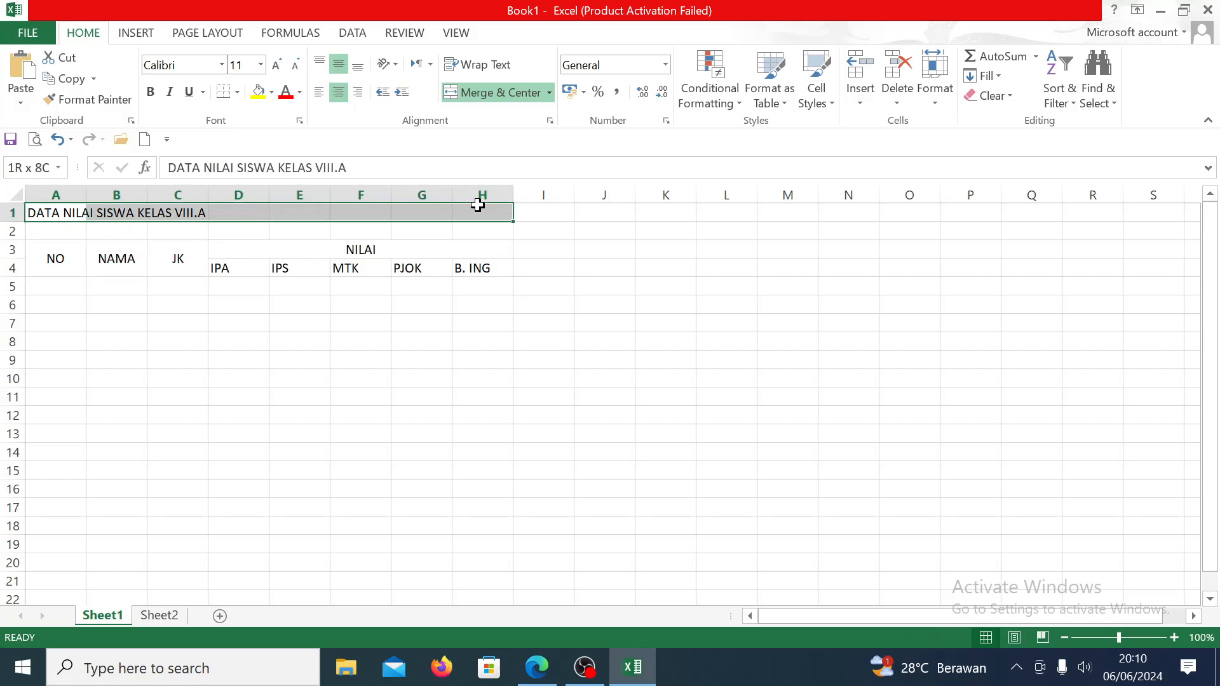
{"action": "left_click", "coordinate": [44, 255]}
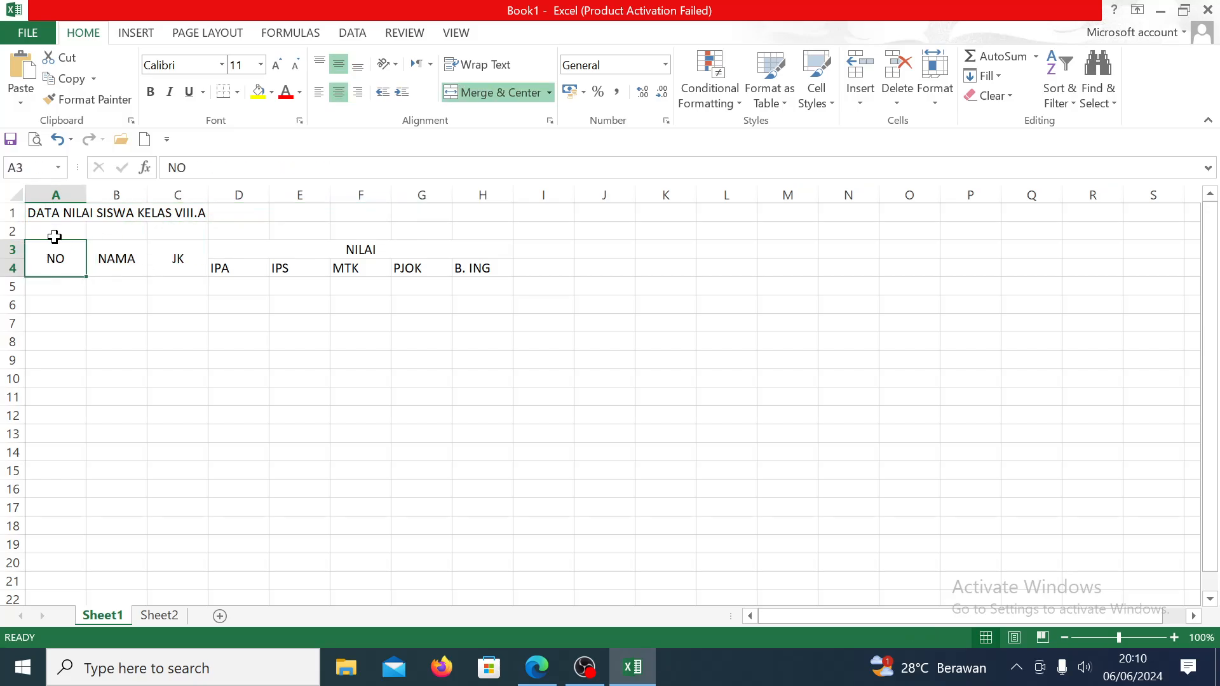
{"action": "left_click", "coordinate": [35, 212]}
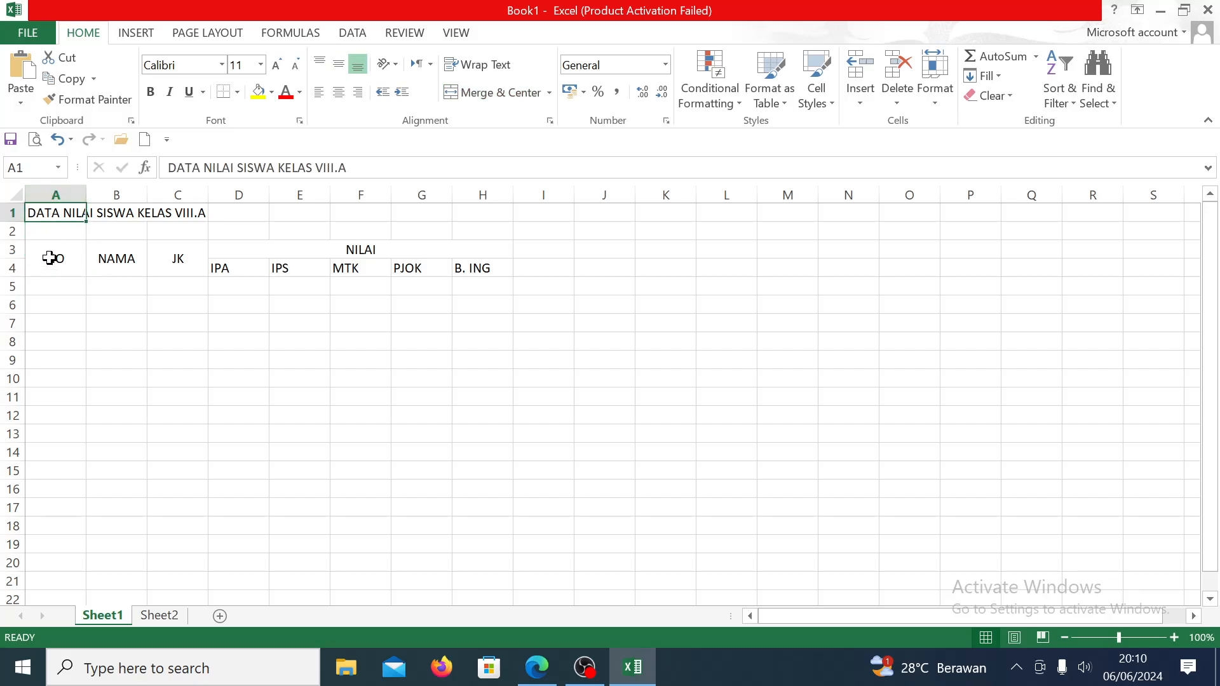
Step: Apply All Borders to the table header range A3:H4
{"action": "left_click_drag", "start_coordinate": [50, 257], "coordinate": [503, 270]}
{"action": "left_click", "coordinate": [237, 92]}
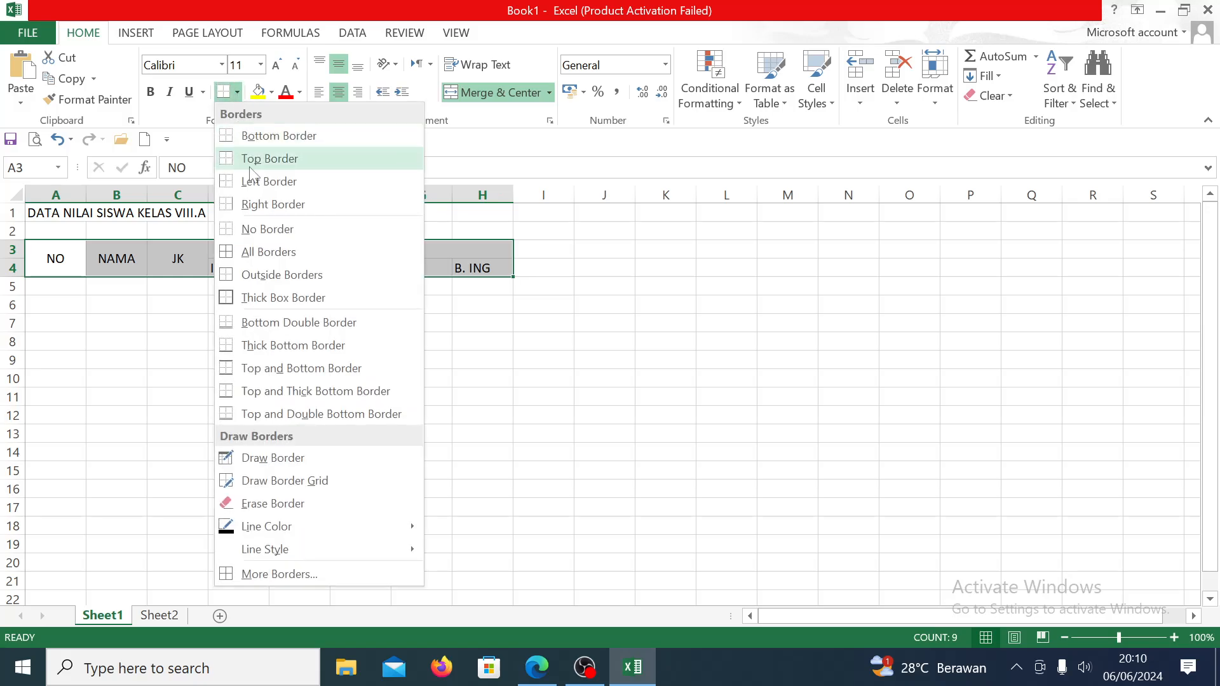
{"action": "left_click", "coordinate": [253, 252]}
{"action": "left_click", "coordinate": [73, 284]}
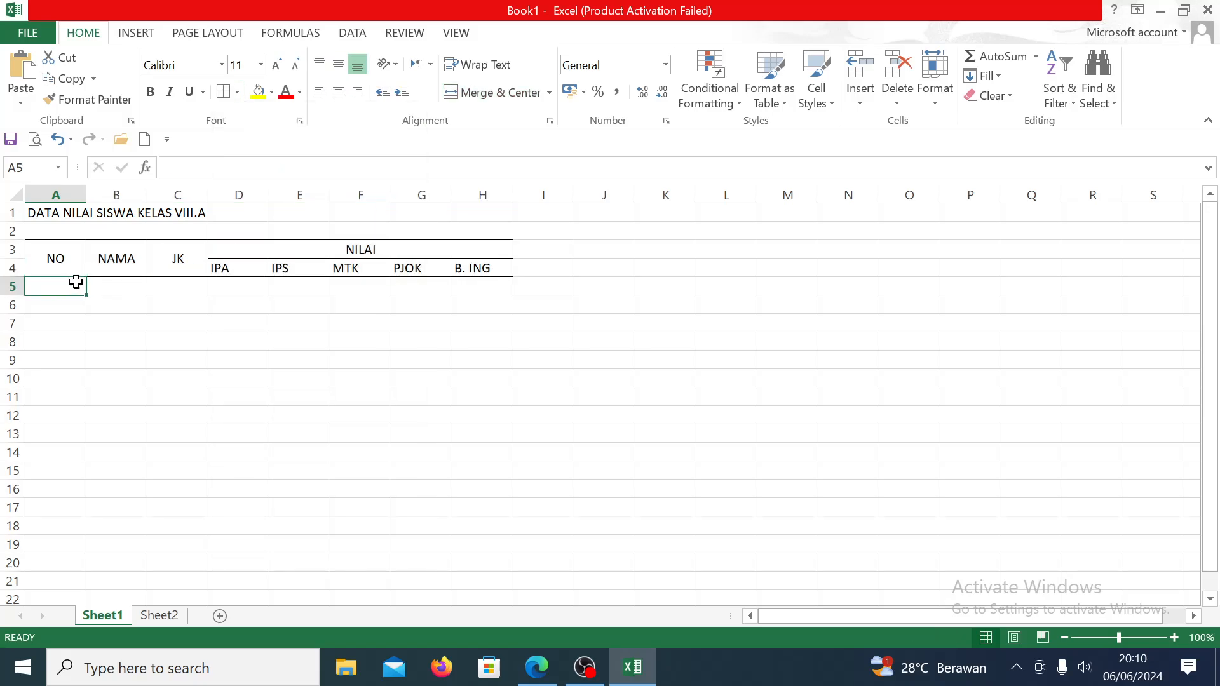
Step: Narrow the NO and JK columns to fit their headings closely, and widen the NAMA column
{"action": "left_click_drag", "start_coordinate": [85, 195], "coordinate": [52, 195]}
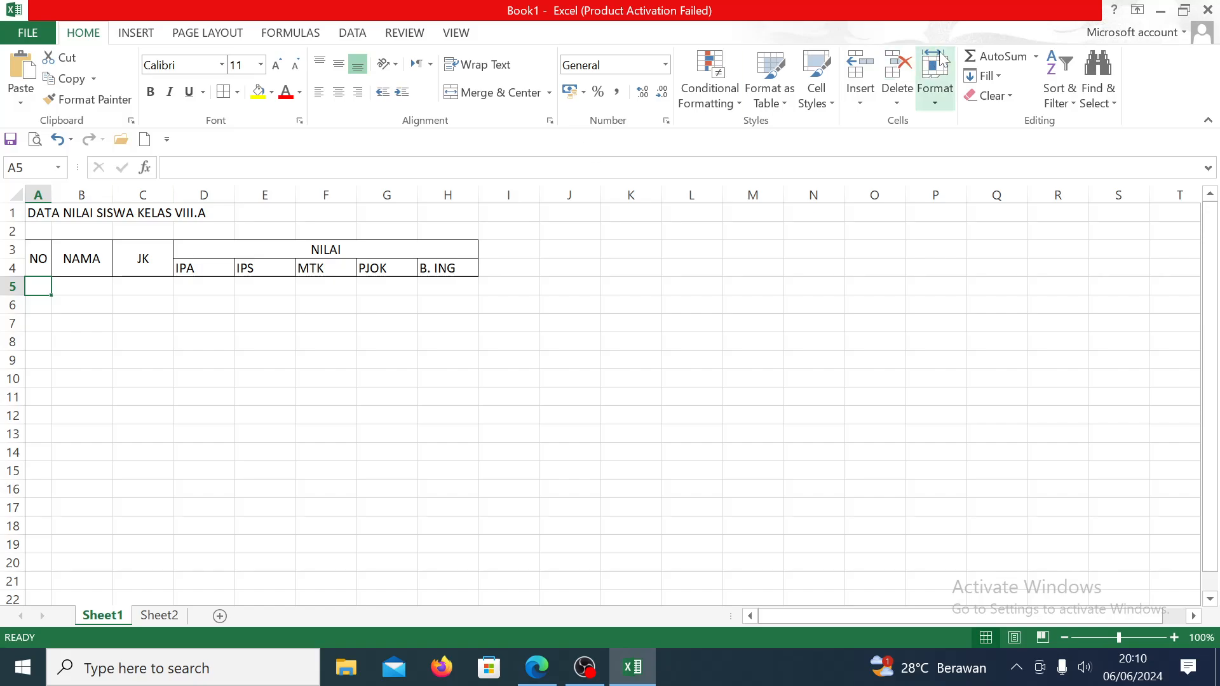
{"action": "left_click", "coordinate": [95, 251]}
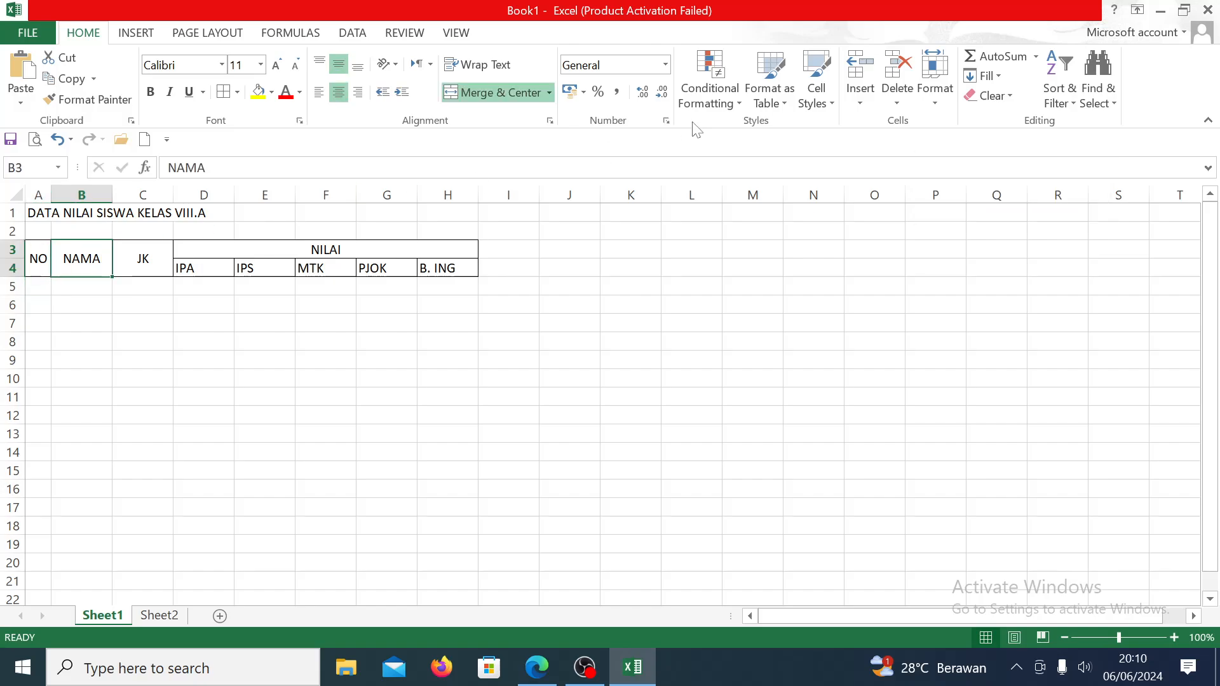
{"action": "left_click", "coordinate": [933, 95]}
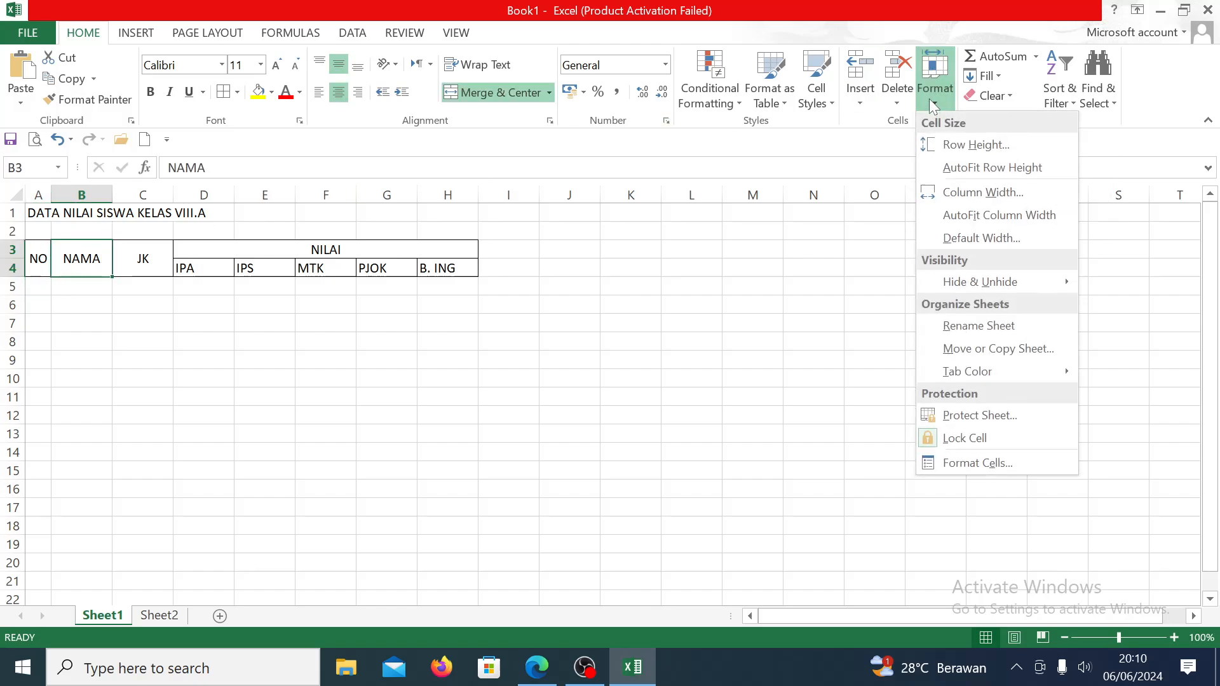
{"action": "left_click", "coordinate": [962, 199]}
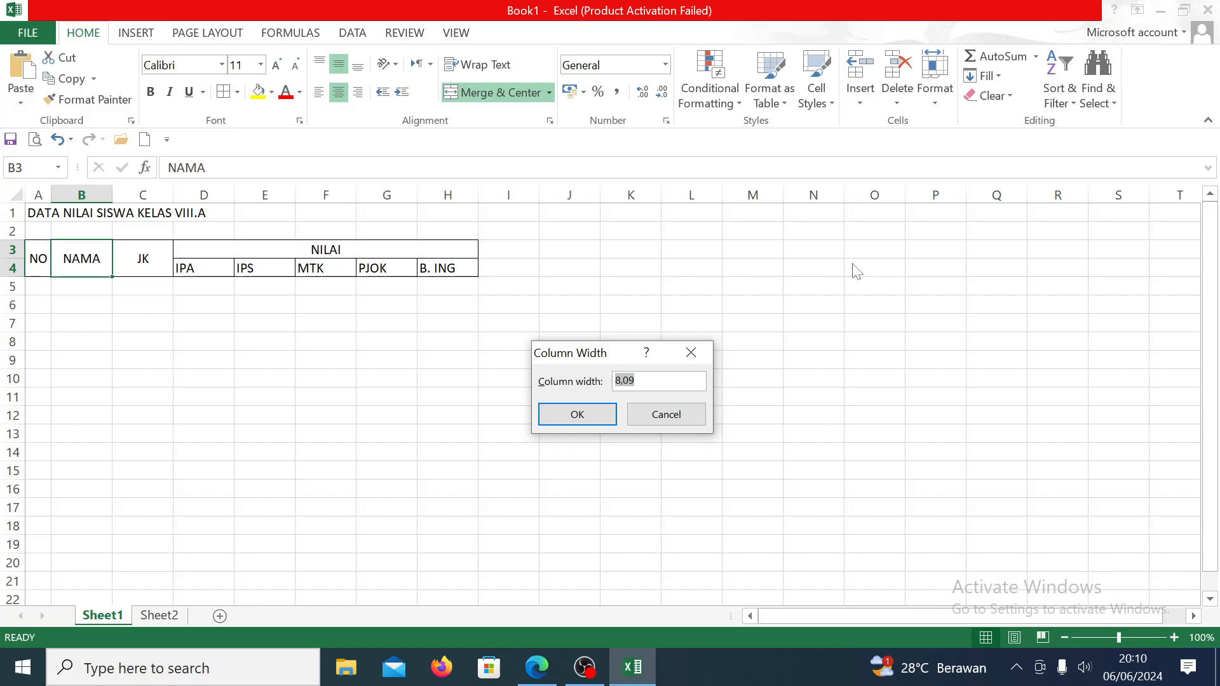
{"action": "key", "text": "BackSpace"}
{"action": "key", "text": "Return"}
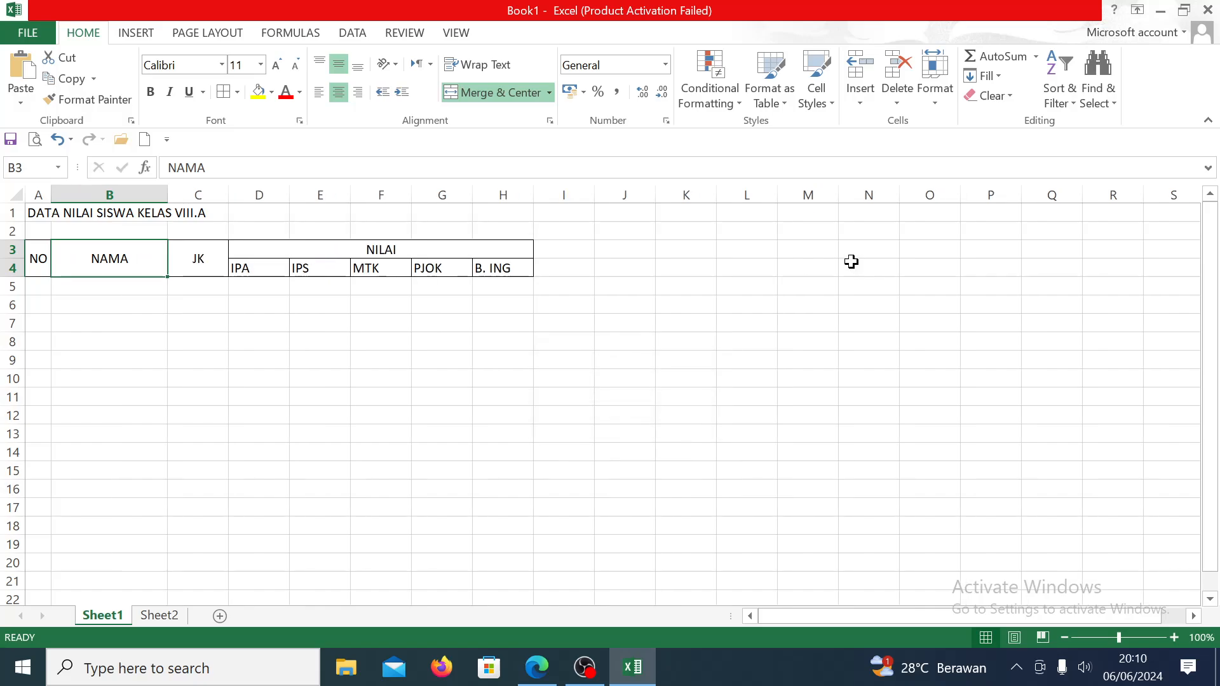
{"action": "left_click_drag", "start_coordinate": [229, 195], "coordinate": [195, 199]}
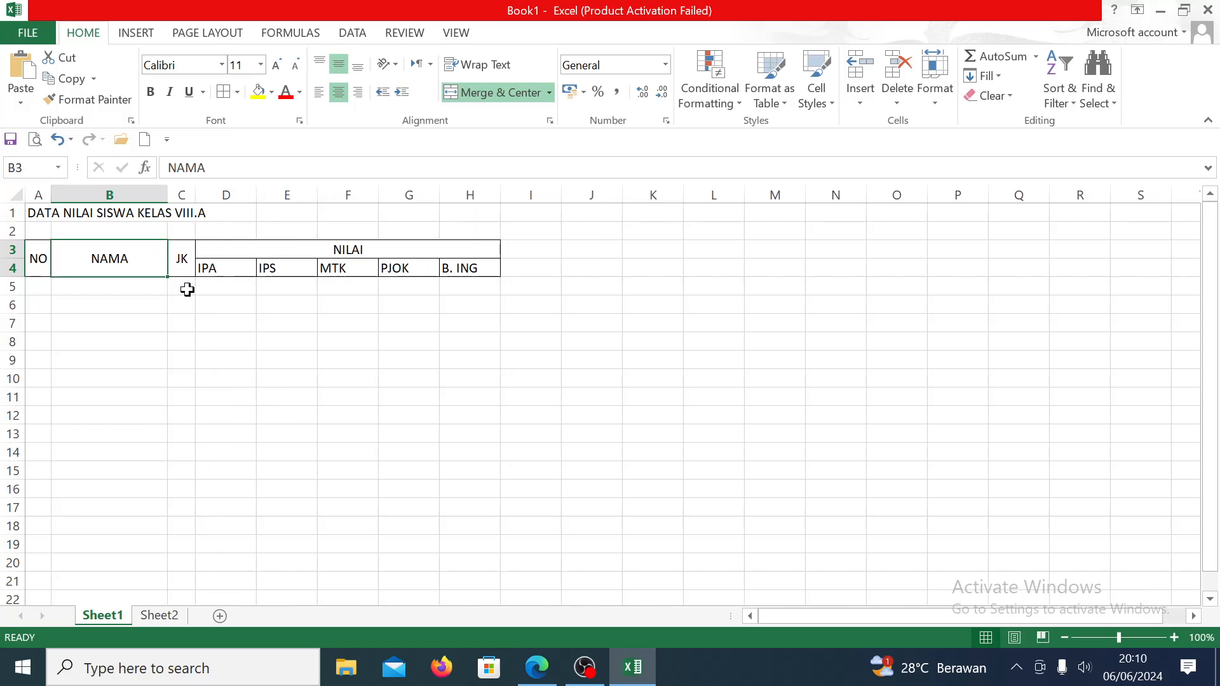
Step: Number the student rows 1 to 9 in cells A5 to A13, filling the series down from 1 and 2
{"action": "left_click", "coordinate": [36, 289]}
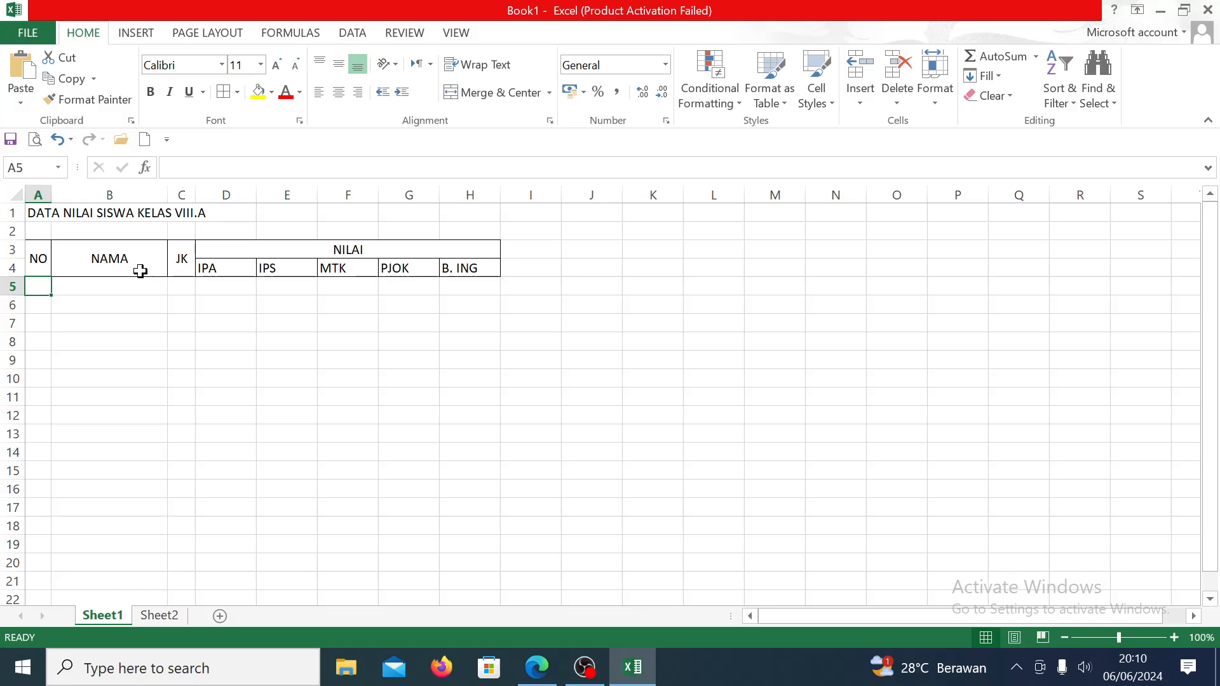
{"action": "type", "text": "1"}
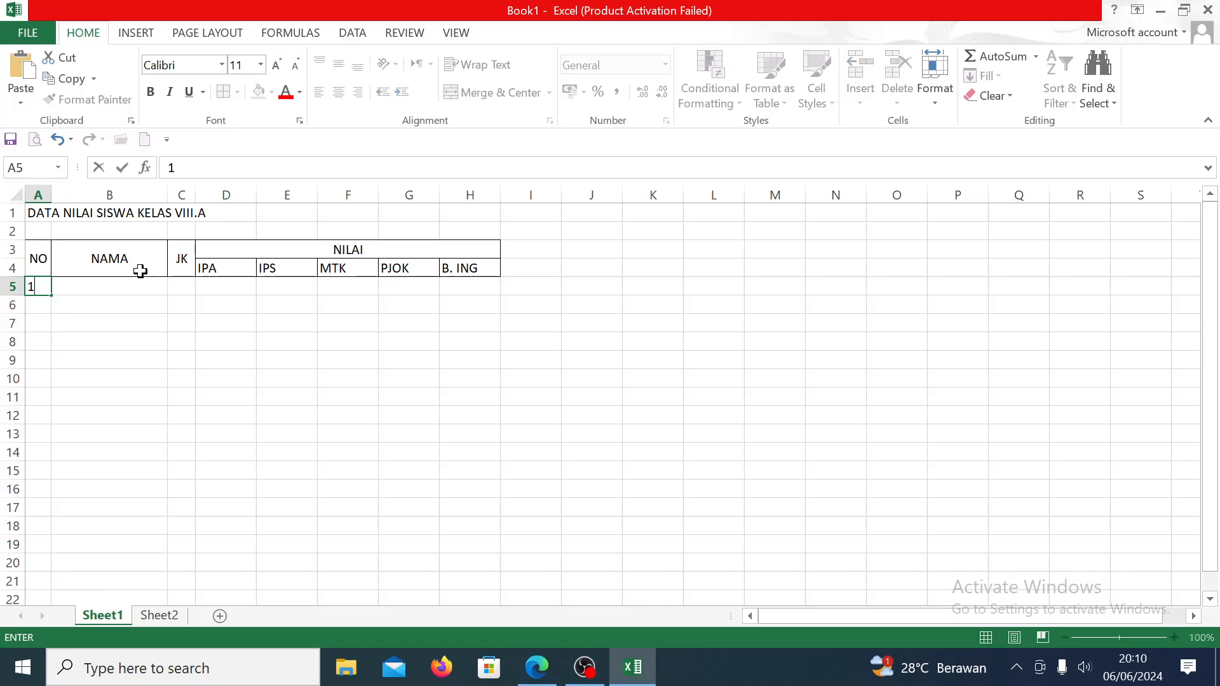
{"action": "key", "text": "Return"}
{"action": "type", "text": "2"}
{"action": "key", "text": "Return"}
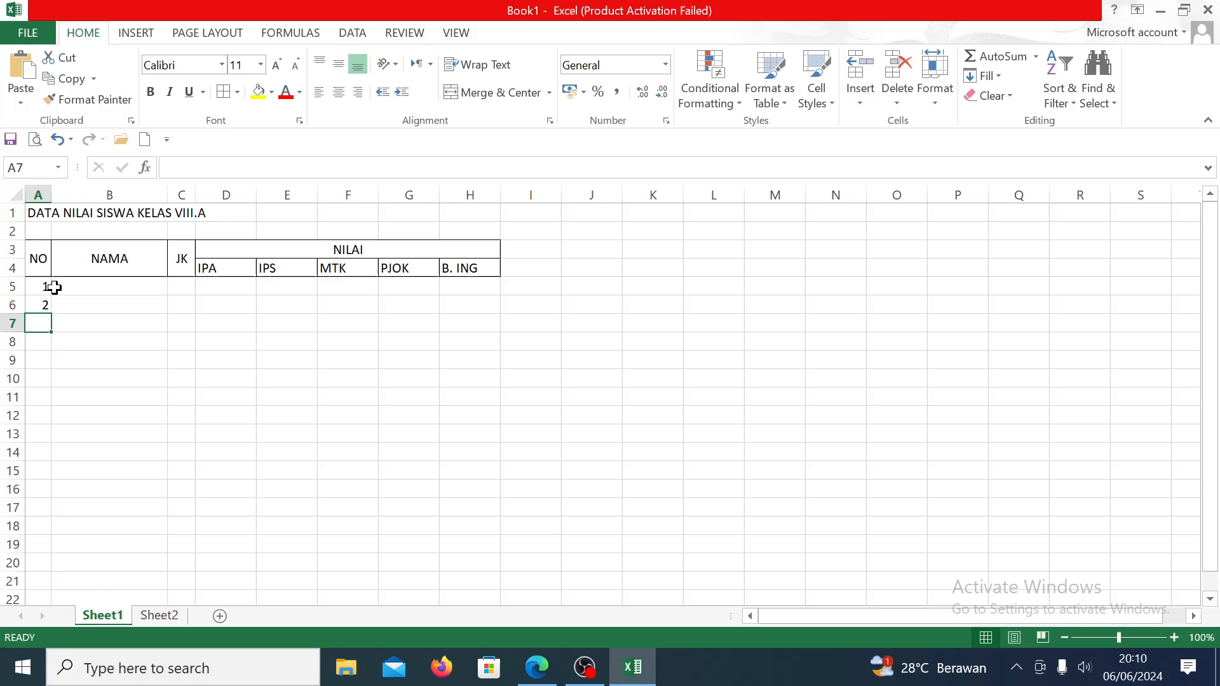
{"action": "left_click_drag", "start_coordinate": [41, 285], "coordinate": [56, 439]}
Step: Enter the first four students' names under NAMA in cells B5 to B8
{"action": "left_click", "coordinate": [96, 292]}
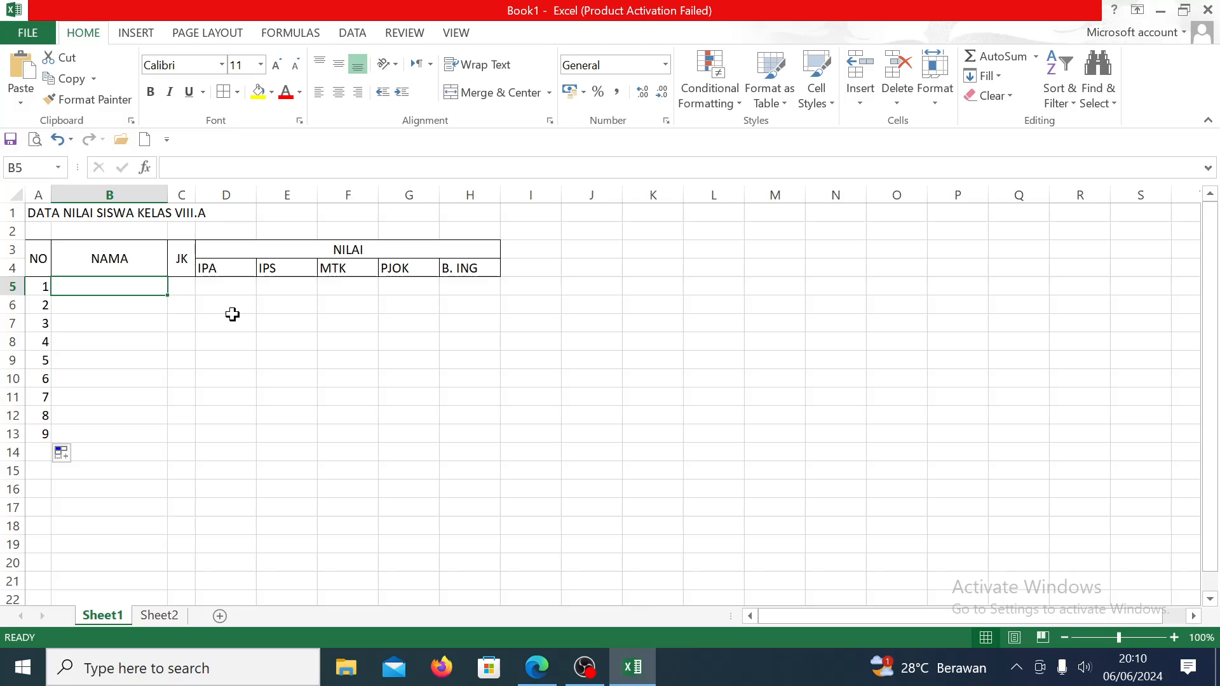
{"action": "type", "text": "aBA"}
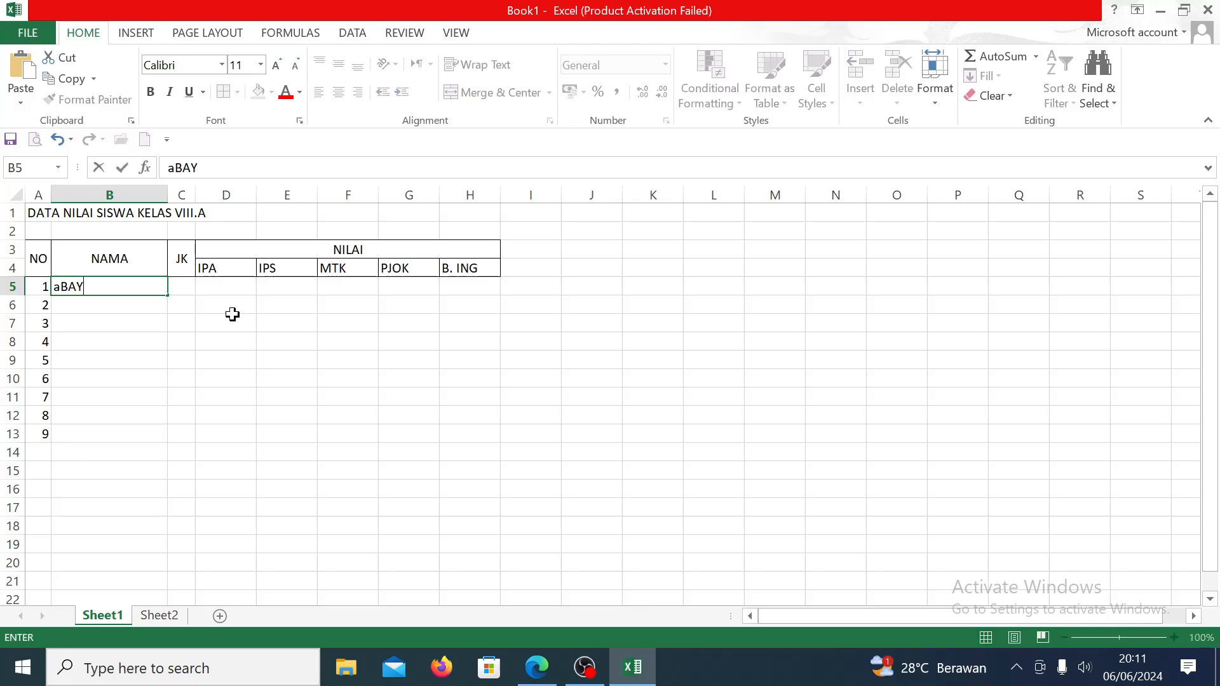
{"action": "type", "text": "Y"}
{"action": "key", "text": "Return"}
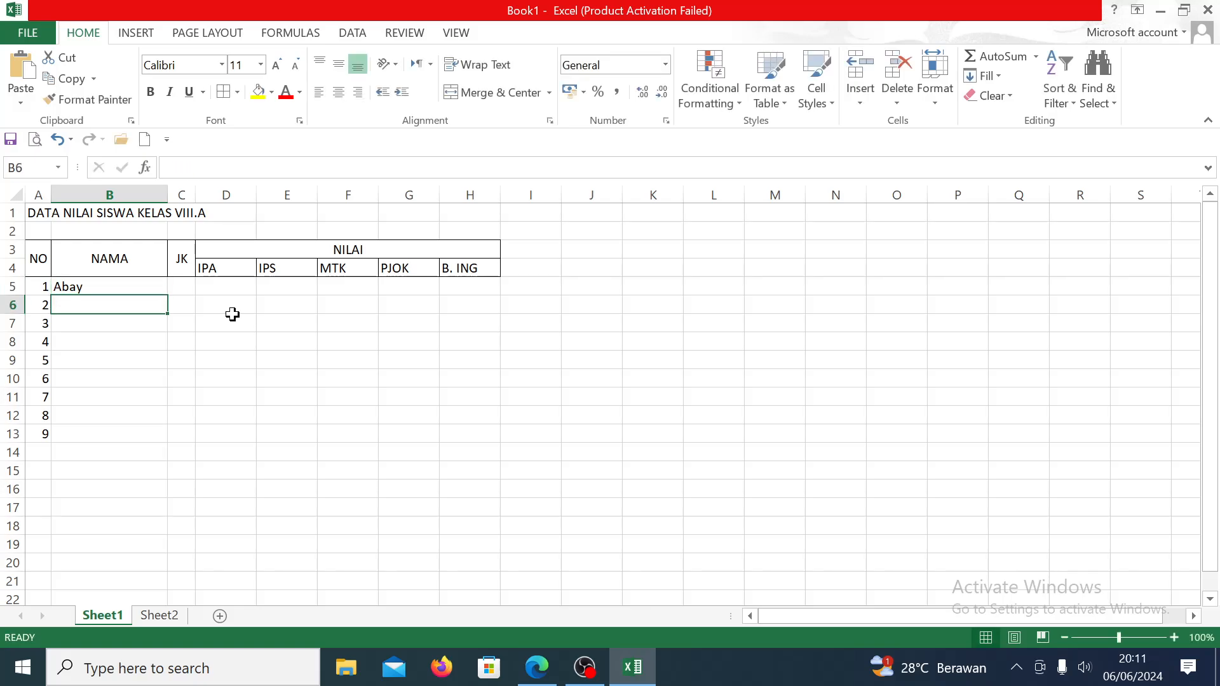
{"action": "type", "text": "A"}
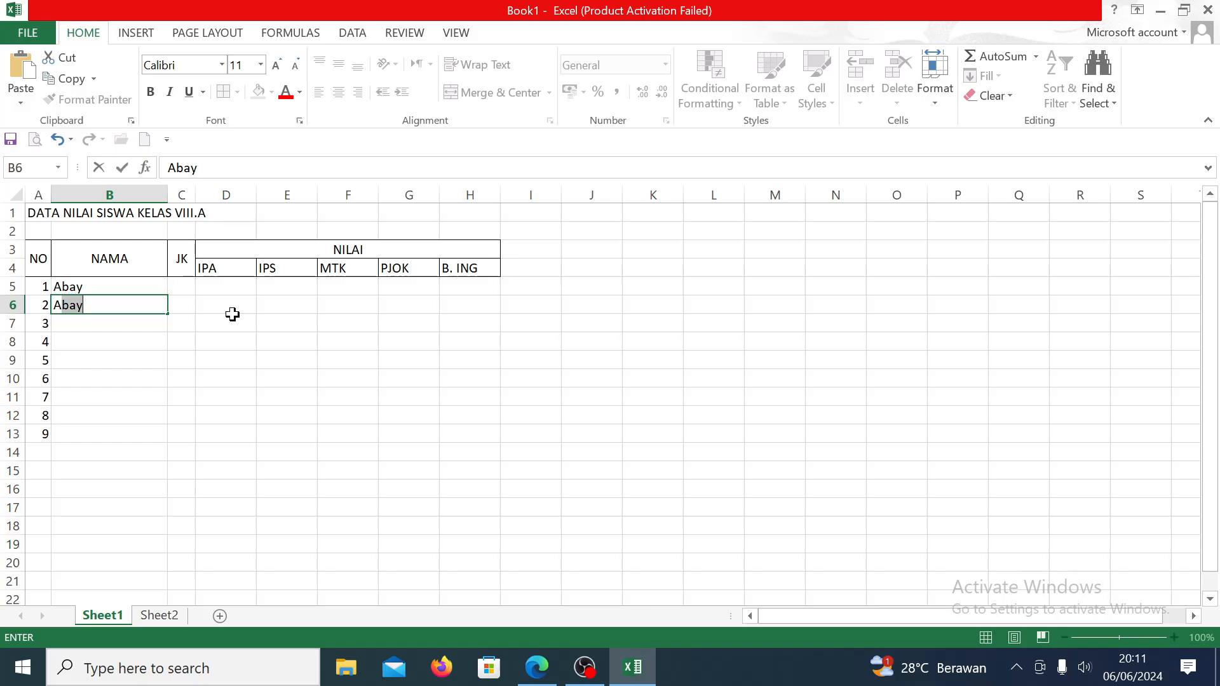
{"action": "type", "text": "nisa"}
{"action": "key", "text": "Return"}
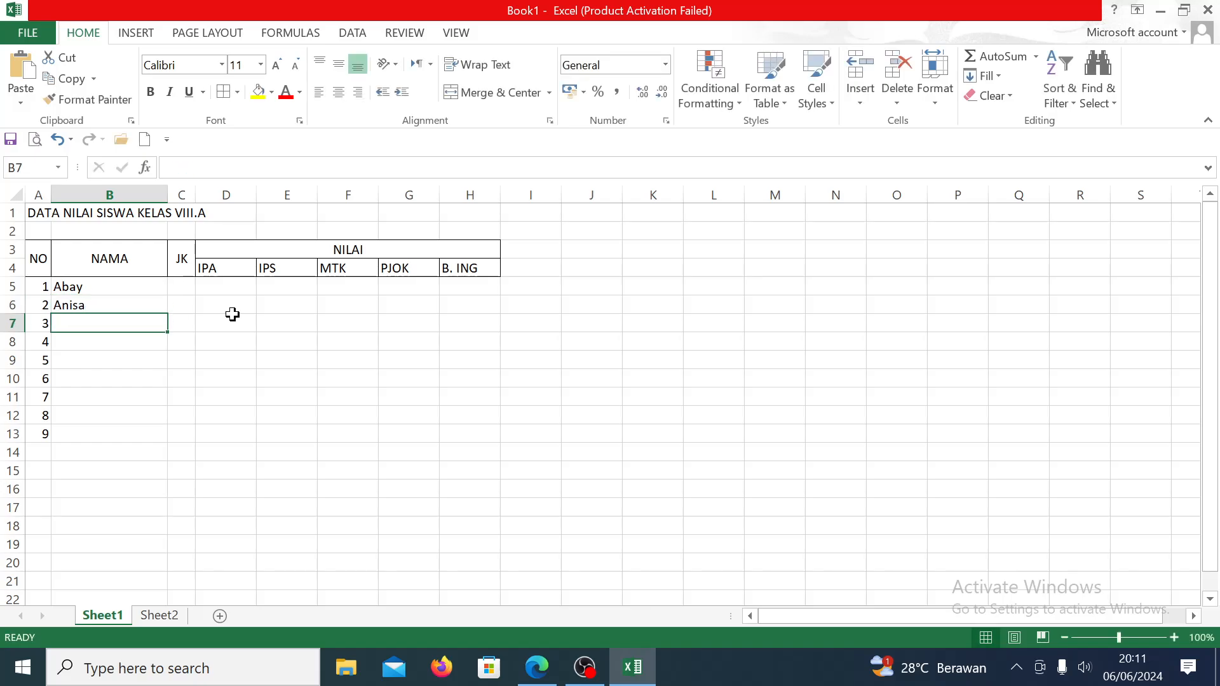
{"action": "type", "text": "Balqi"}
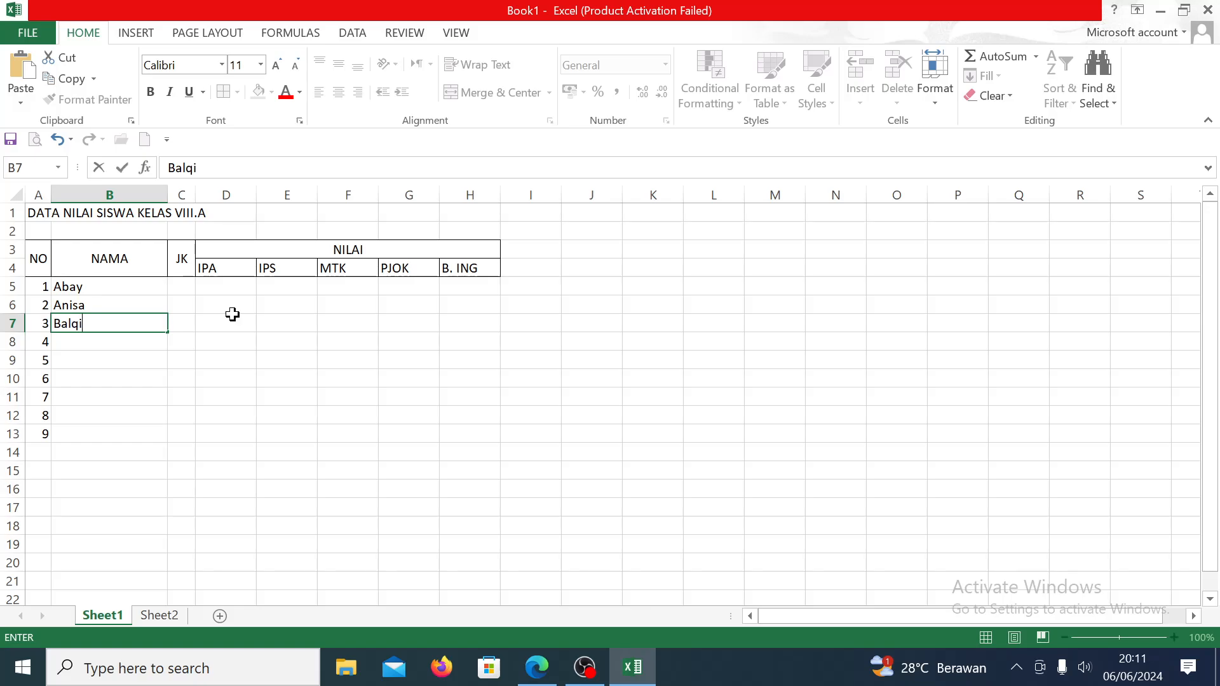
{"action": "type", "text": "s"}
{"action": "key", "text": "Return"}
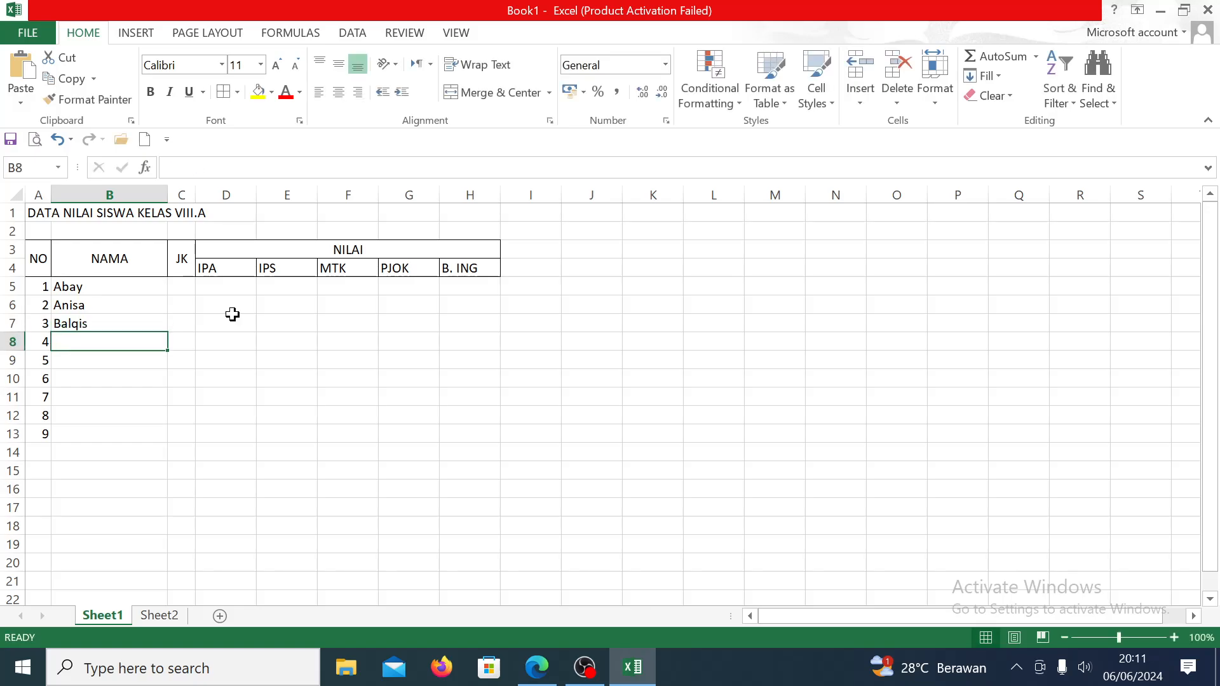
{"action": "type", "text": "Dea"}
{"action": "key", "text": "Return"}
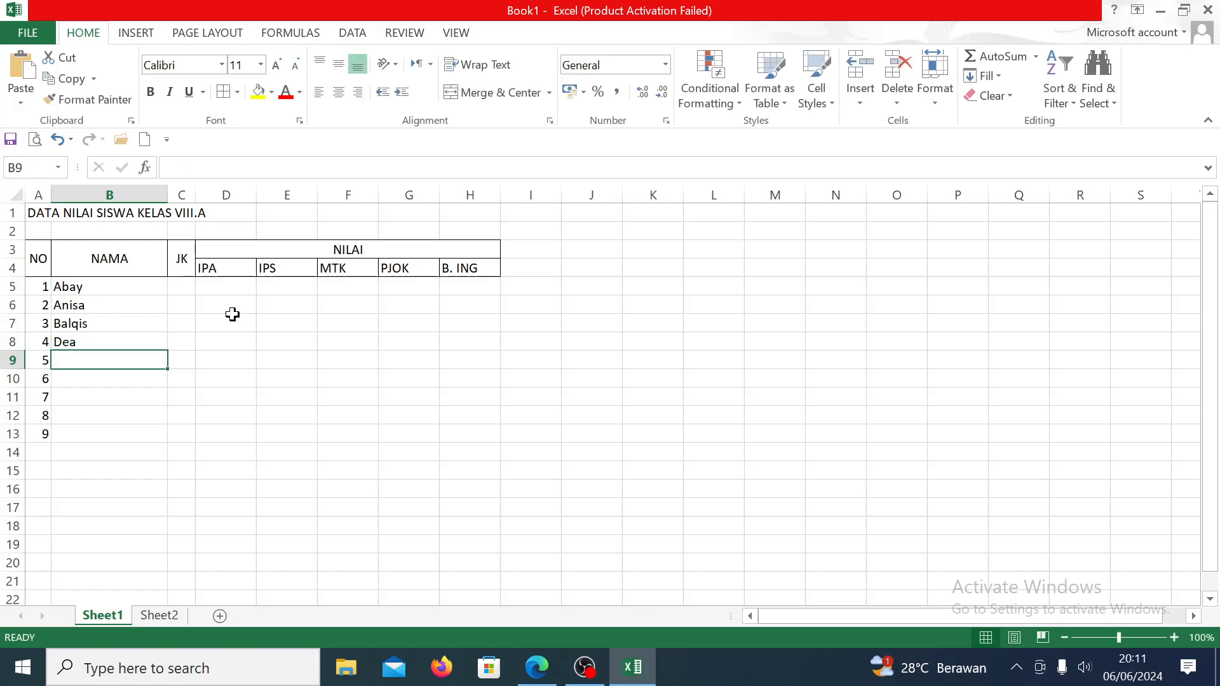
Step: Enter the names of students 5 to 8 under NAMA in cells B9 to B12
{"action": "type", "text": "Farel"}
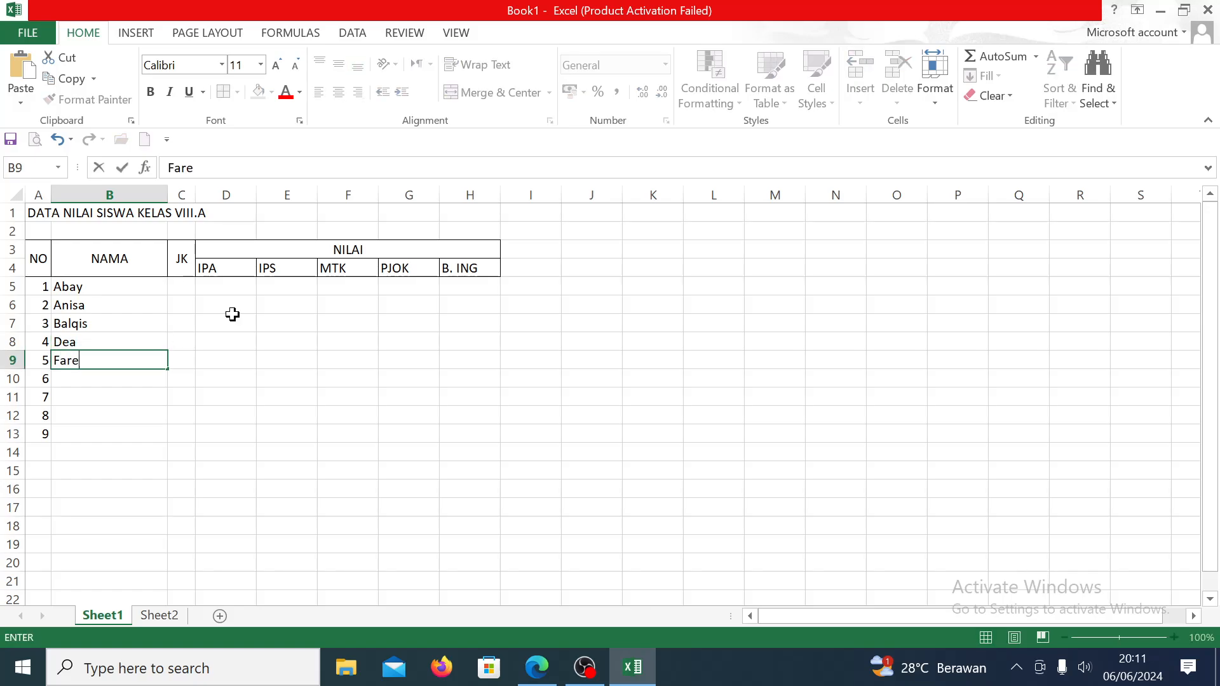
{"action": "key", "text": "Return"}
{"action": "type", "text": "Henny"}
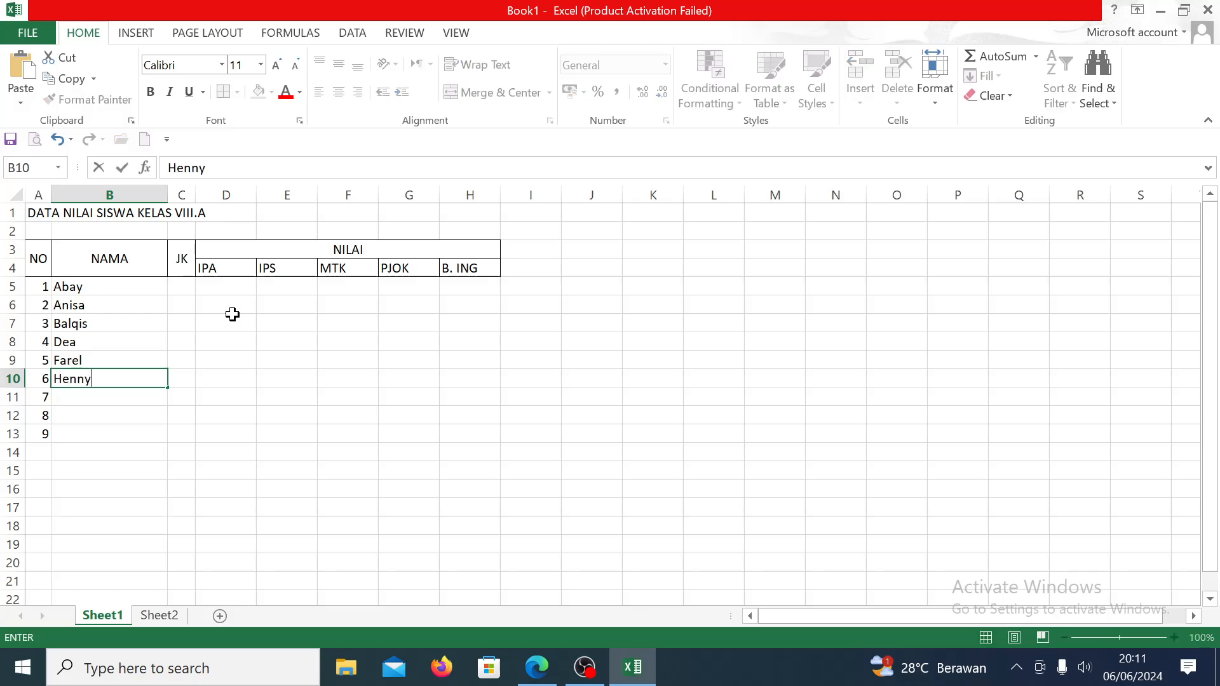
{"action": "key", "text": "Return"}
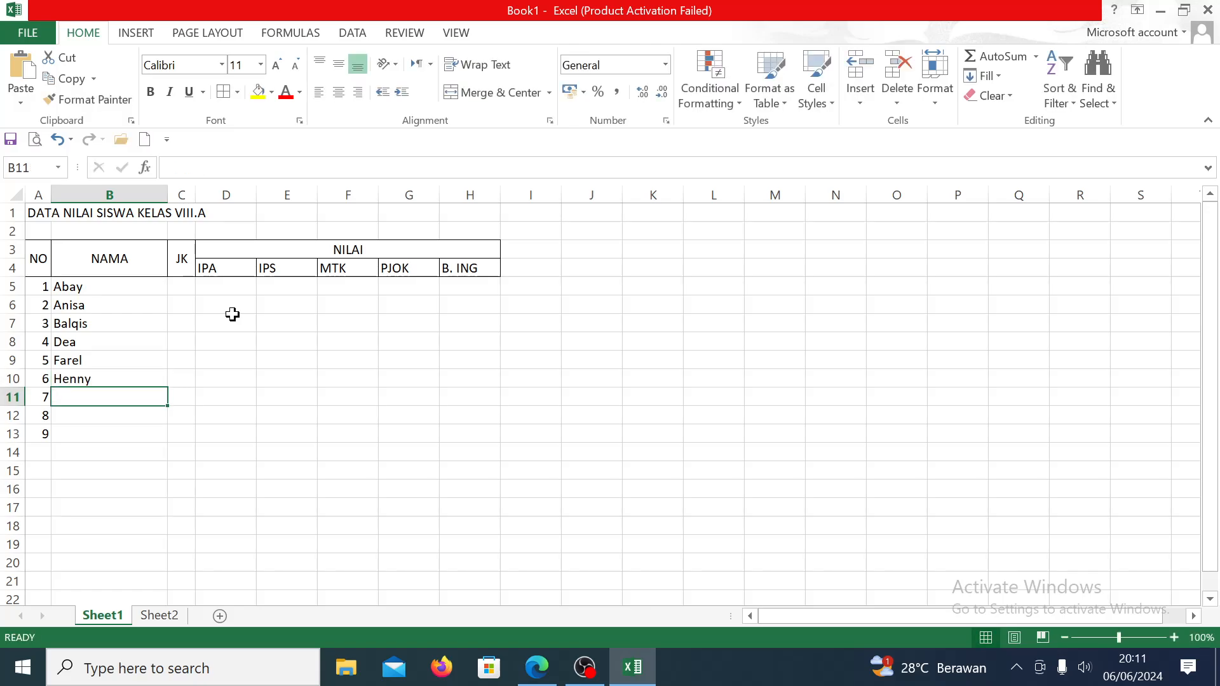
{"action": "type", "text": "Ke"}
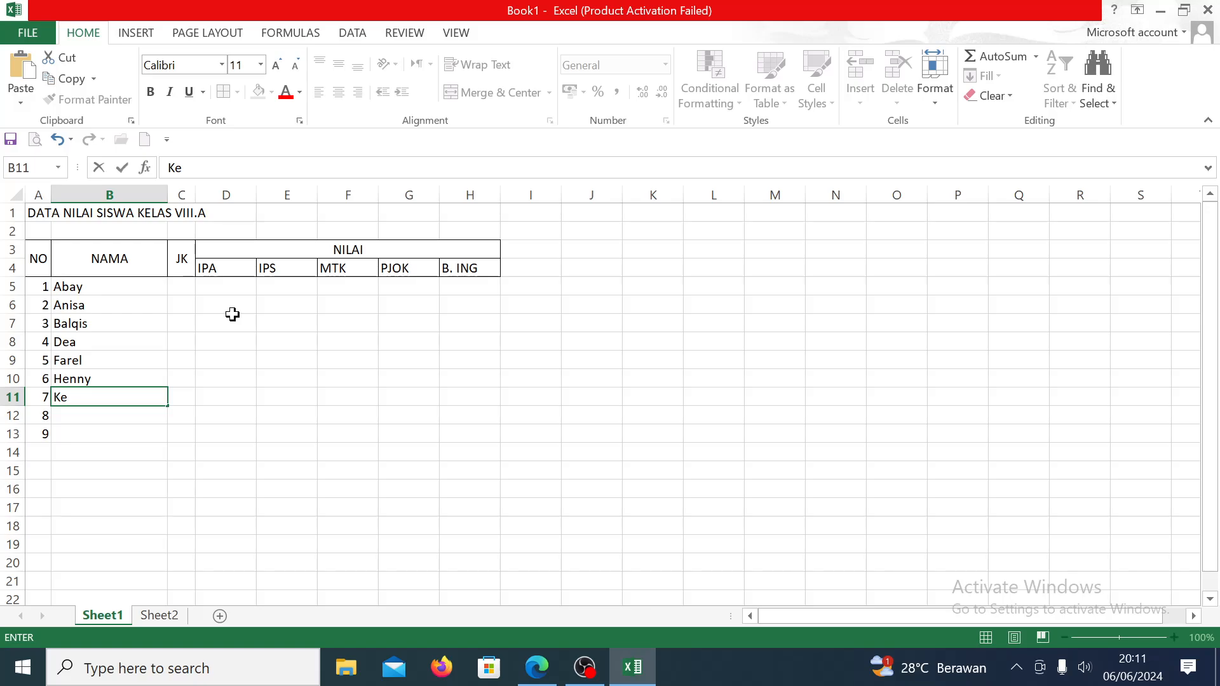
{"action": "type", "text": "ysia"}
{"action": "key", "text": "Return"}
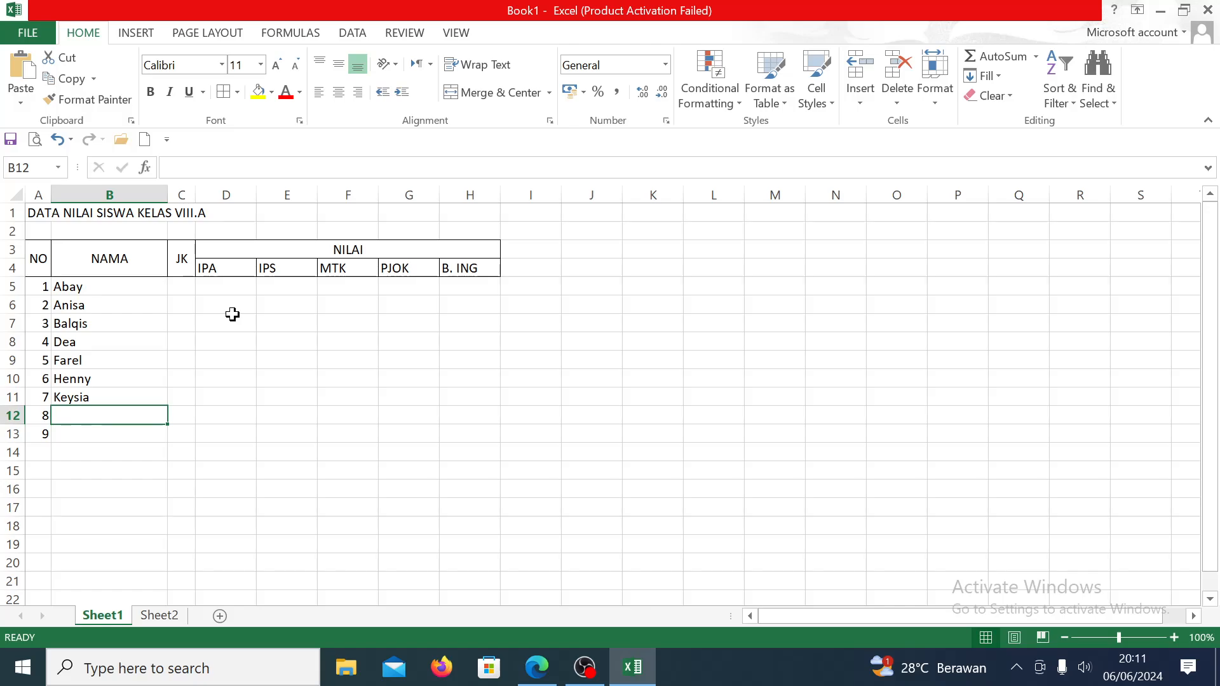
{"action": "type", "text": "M."}
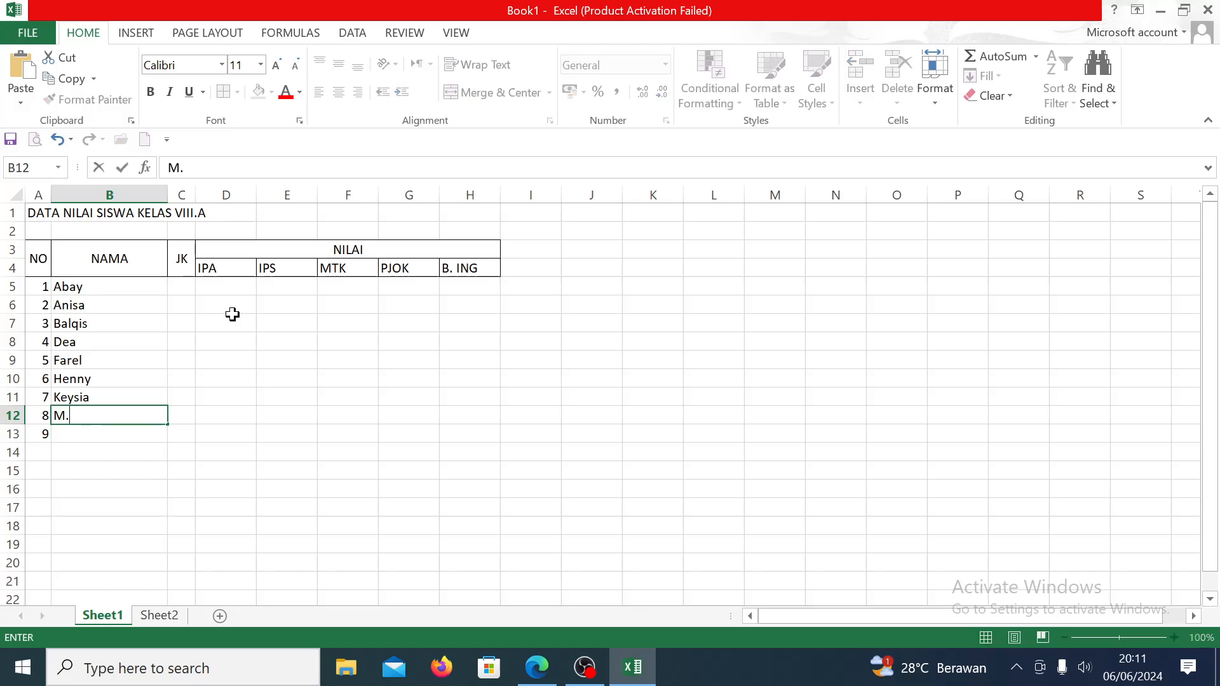
{"action": "type", "text": " Yusril"}
{"action": "key", "text": "Return"}
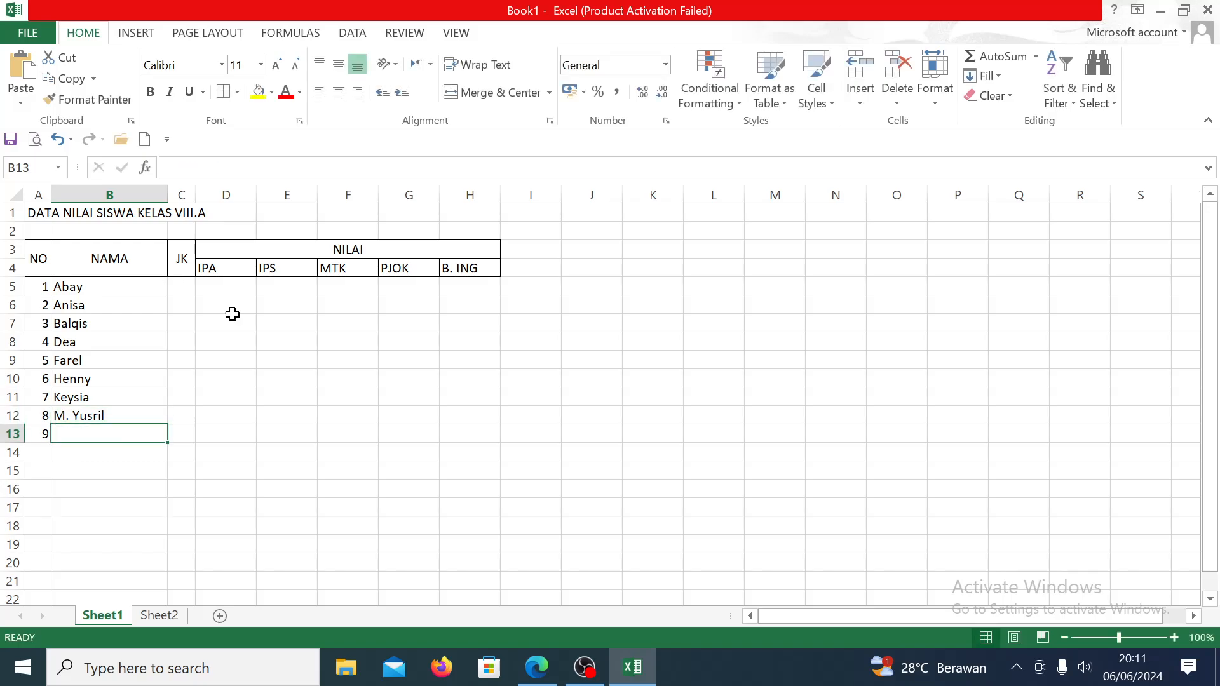
Step: Enter the ninth student's name under NAMA in cell B13
{"action": "type", "text": "Aira"}
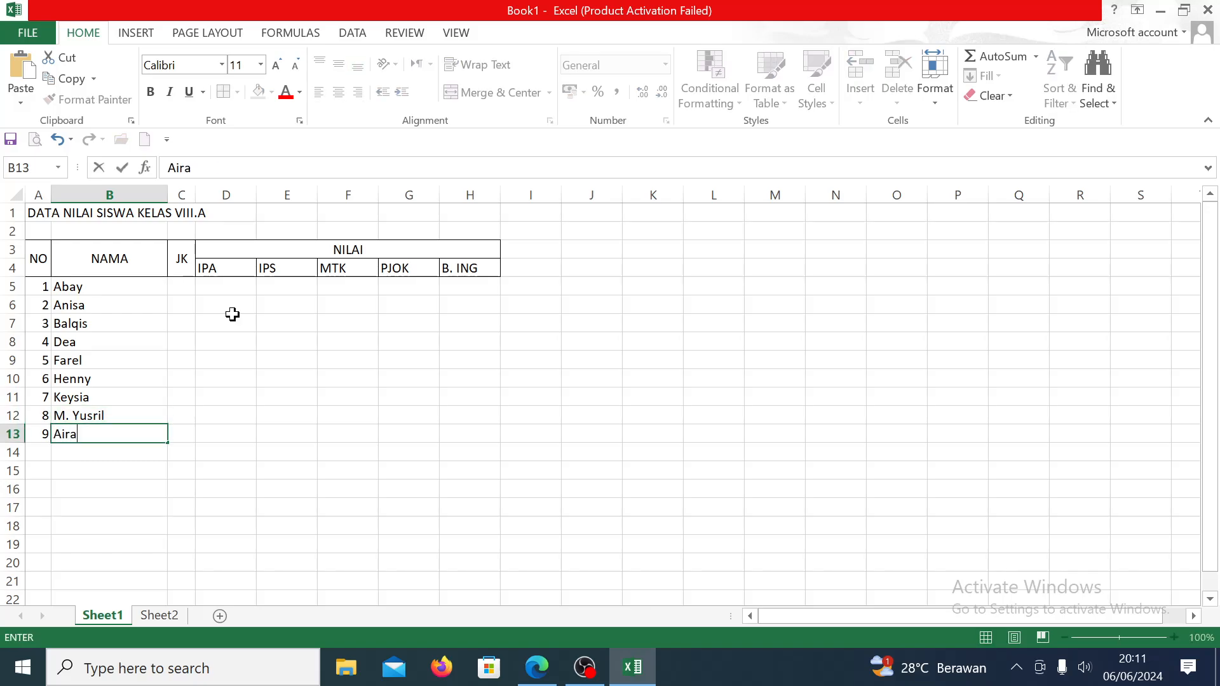
{"action": "key", "text": "Tab"}
Step: Fill the JK column for the first four students in C5 to C8 with L, P, P and P
{"action": "key", "text": "Up"}
{"action": "key", "text": "Up"}
{"action": "key", "text": "Up"}
{"action": "key", "text": "Up"}
{"action": "key", "text": "Up"}
{"action": "key", "text": "Up"}
{"action": "key", "text": "Up"}
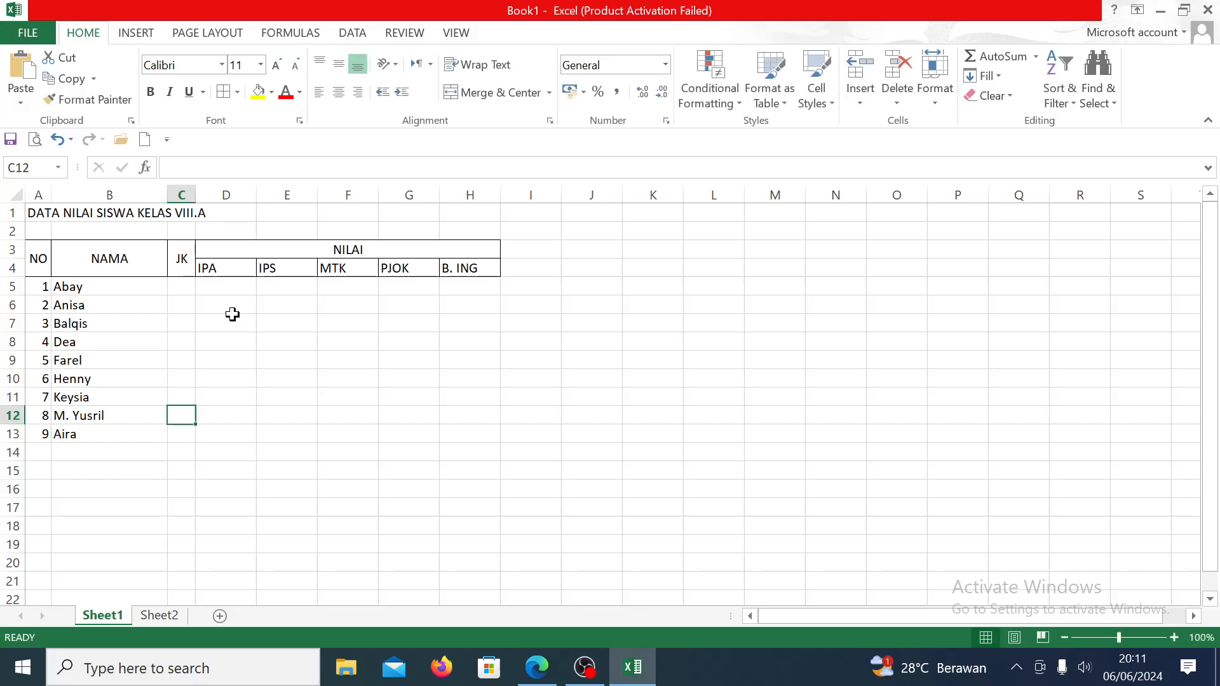
{"action": "key", "text": "Up"}
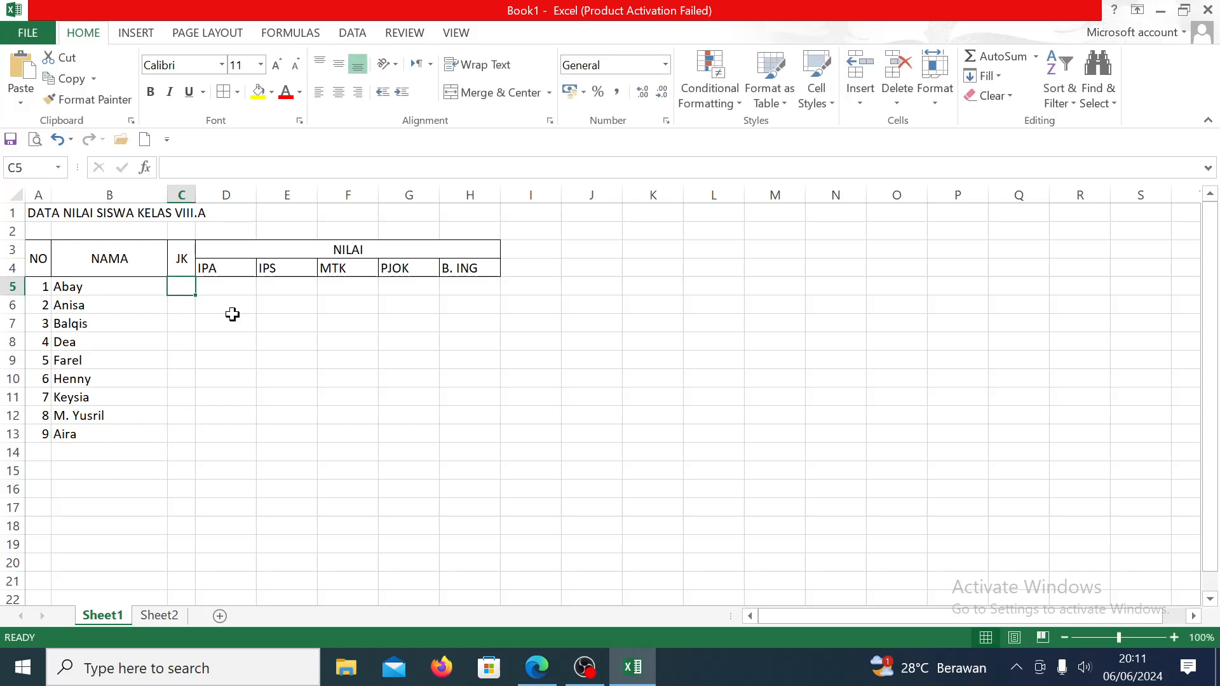
{"action": "key", "text": "Right"}
{"action": "key", "text": "Left"}
{"action": "type", "text": "l"}
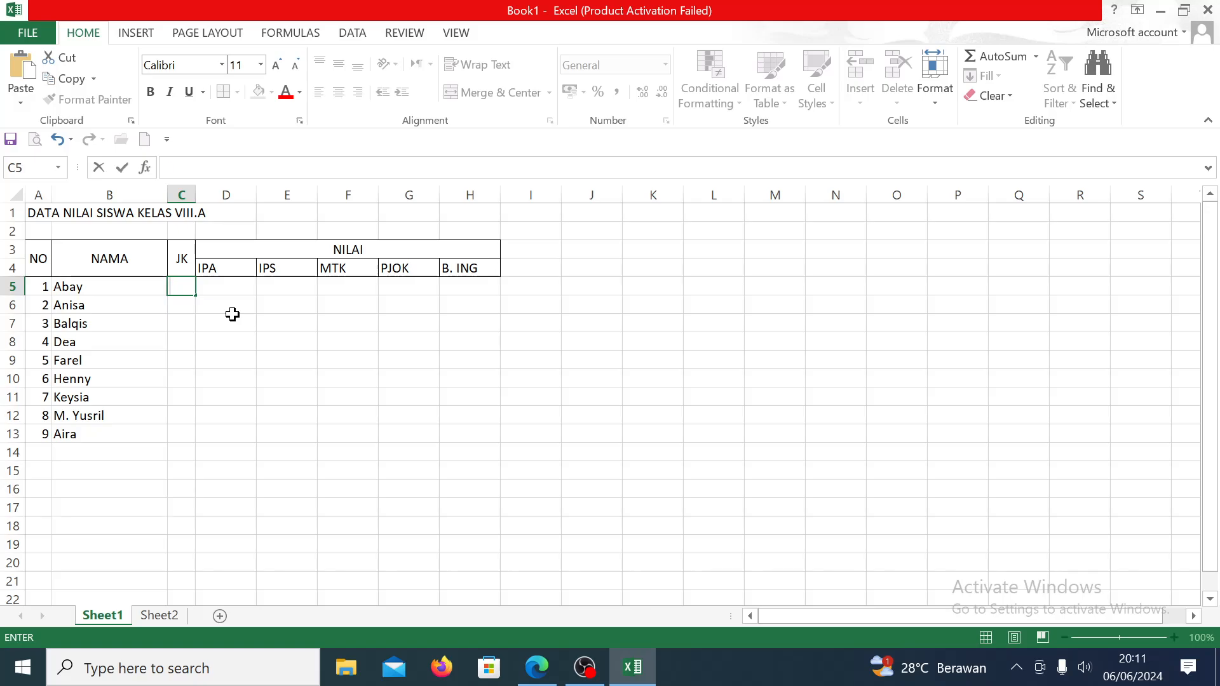
{"action": "type", "text": "K"}
{"action": "key", "text": "BackSpace"}
{"action": "type", "text": "L"}
{"action": "key", "text": "Return"}
{"action": "type", "text": "P"}
{"action": "key", "text": "Return"}
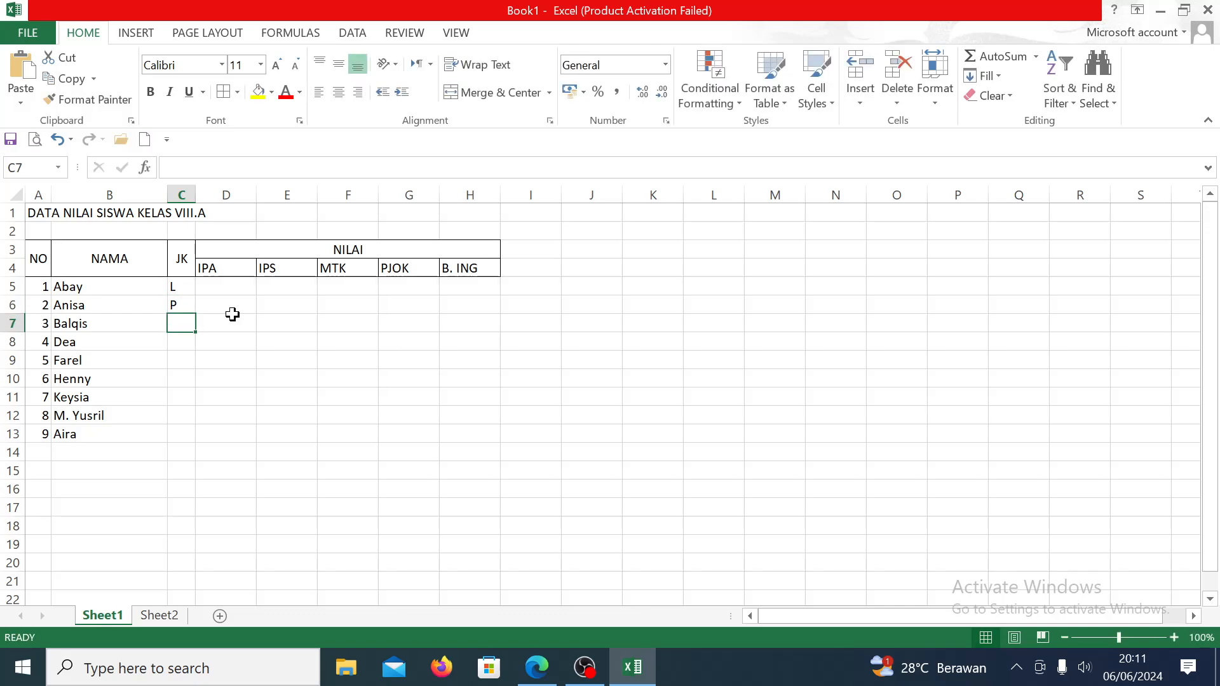
{"action": "type", "text": "P"}
{"action": "key", "text": "Return"}
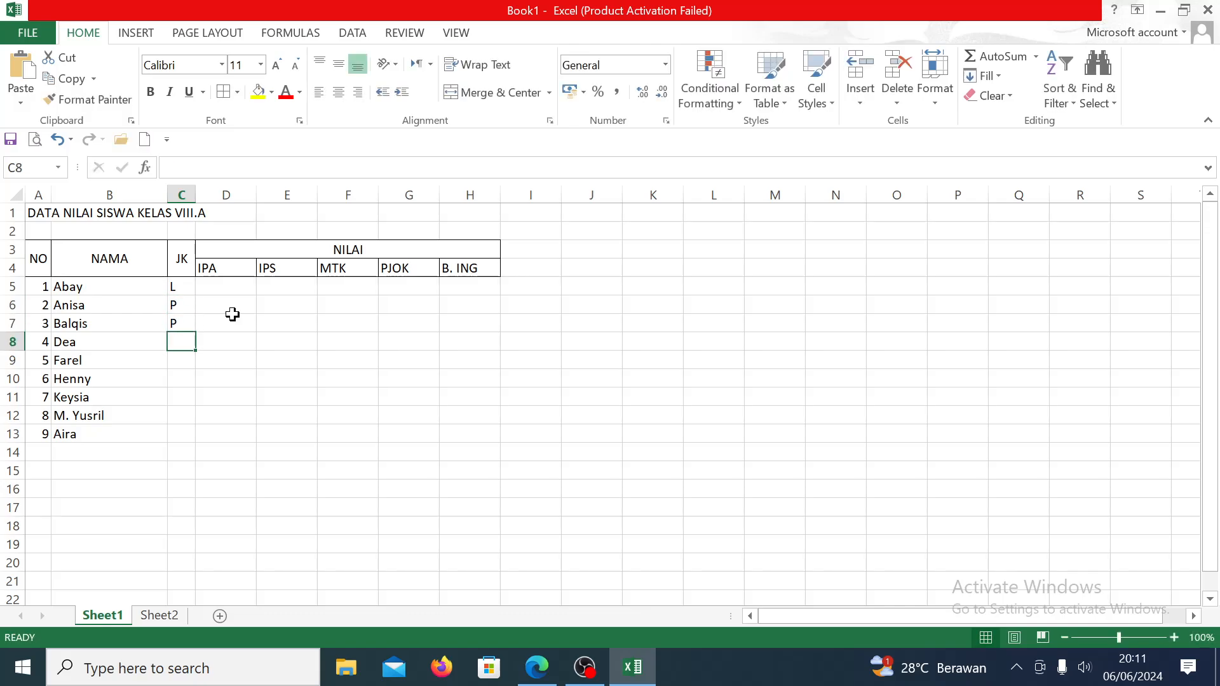
{"action": "type", "text": "L"}
{"action": "key", "text": "BackSpace"}
{"action": "type", "text": "P"}
{"action": "key", "text": "Return"}
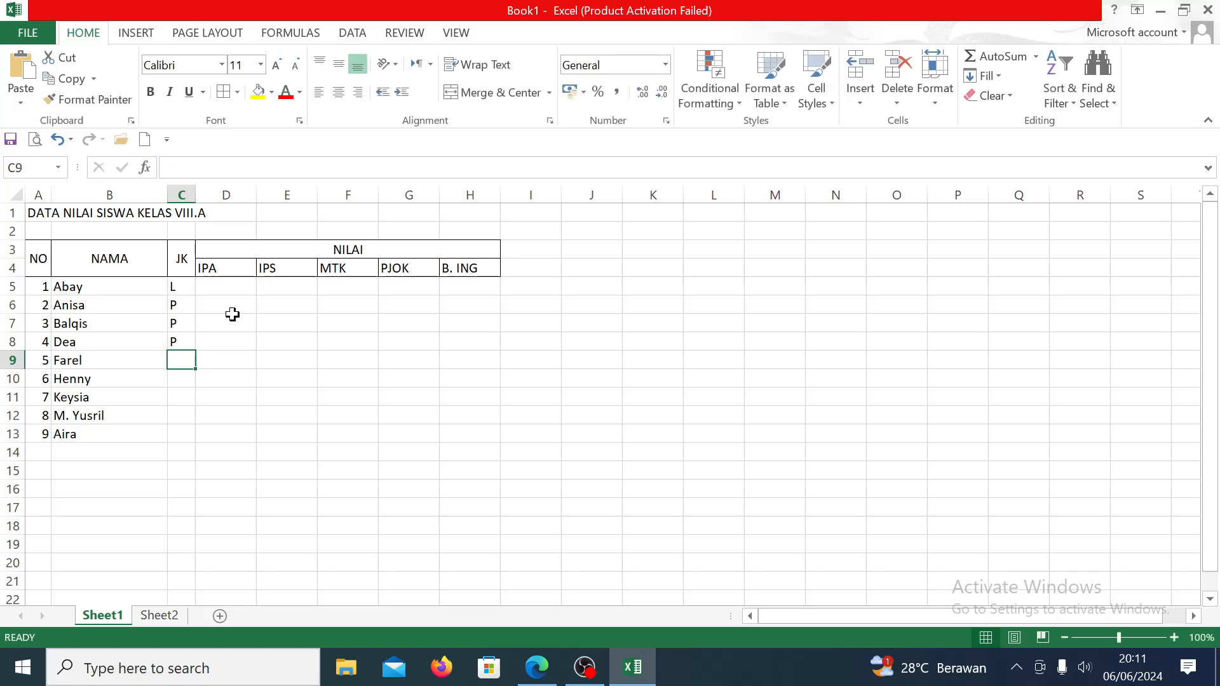
Step: Fill the JK column for students 5 to 9 in C9 to C13 with L, P, P, L and P
{"action": "type", "text": "L"}
{"action": "key", "text": "Return"}
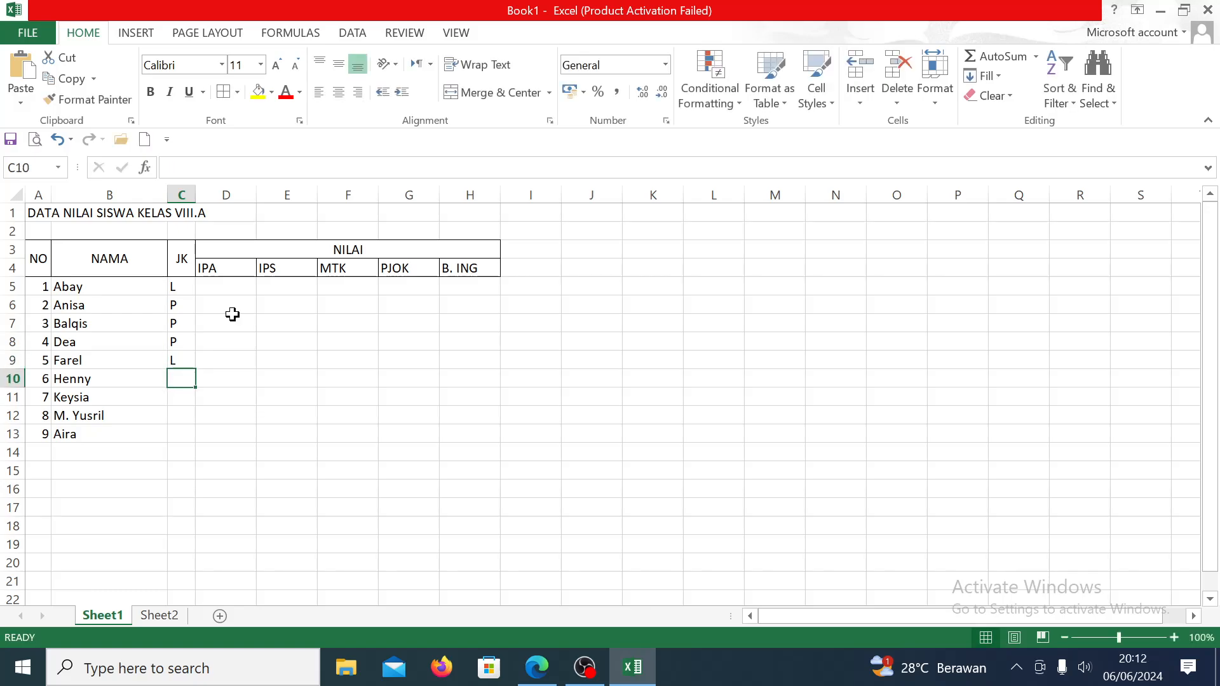
{"action": "type", "text": "P"}
{"action": "key", "text": "Return"}
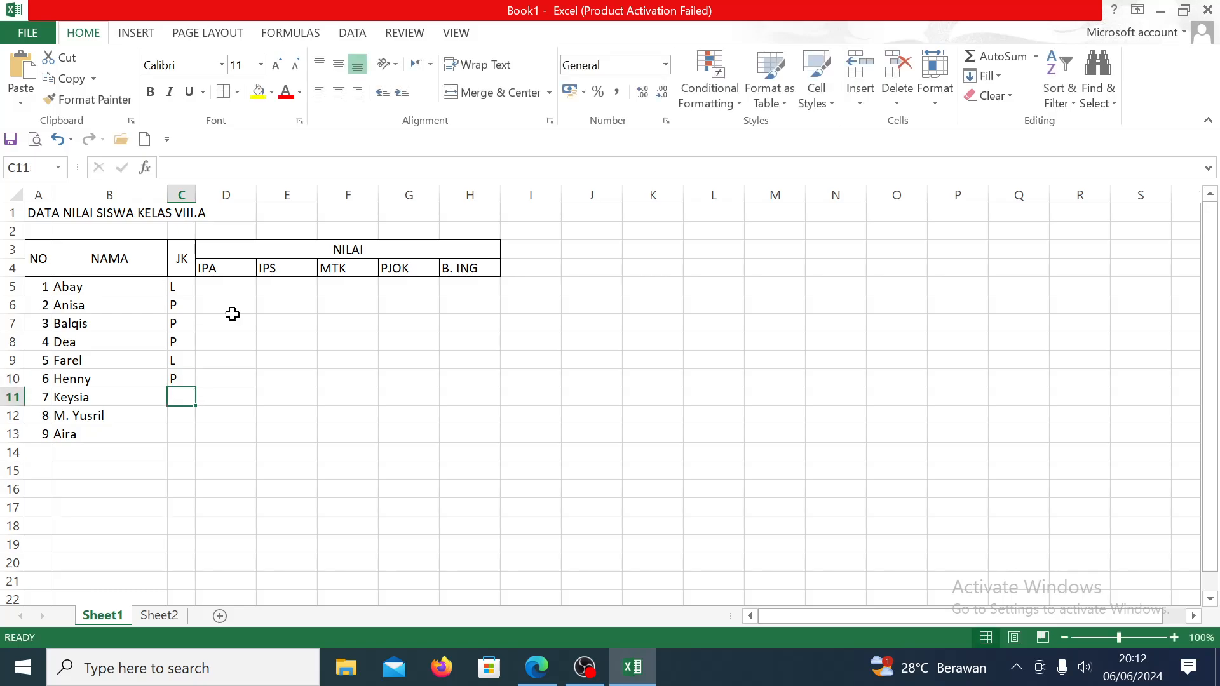
{"action": "type", "text": "P"}
{"action": "key", "text": "Return"}
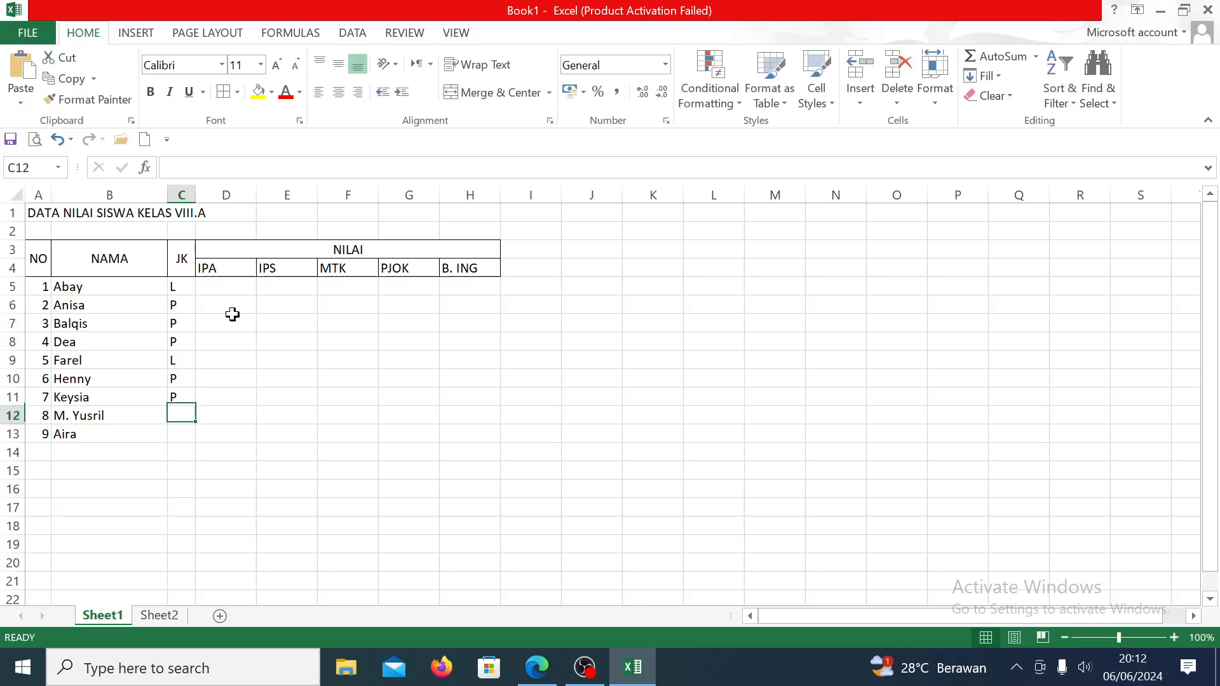
{"action": "type", "text": "L"}
{"action": "key", "text": "Return"}
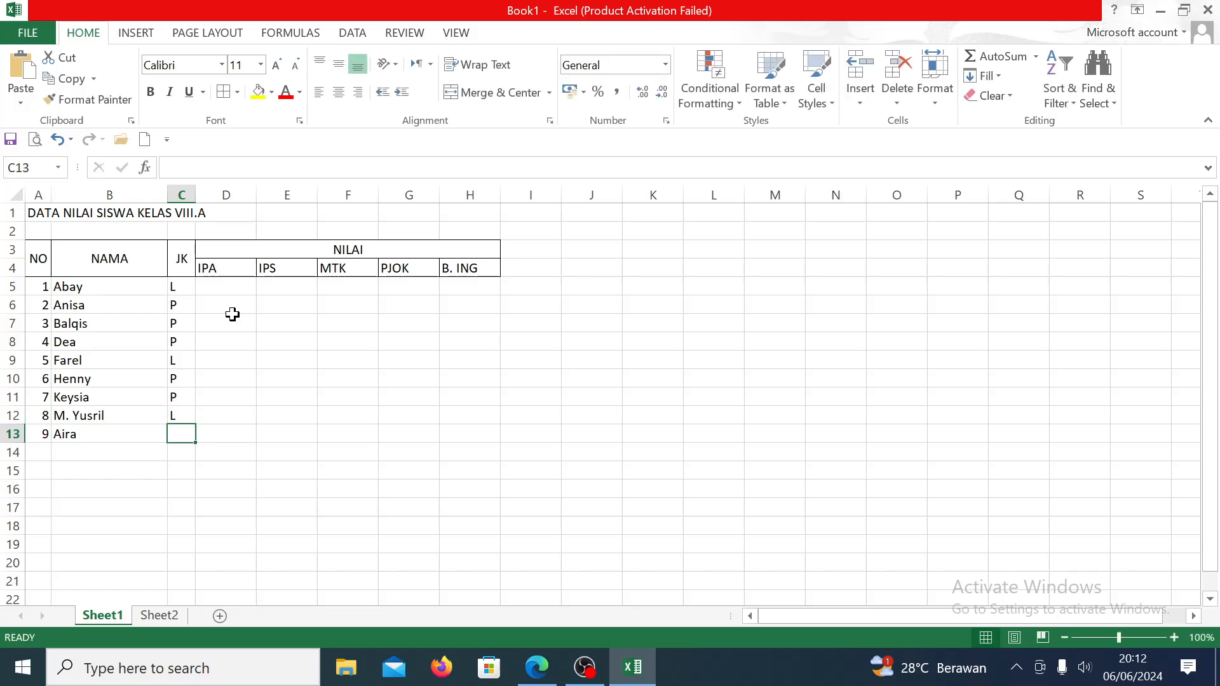
{"action": "type", "text": "P"}
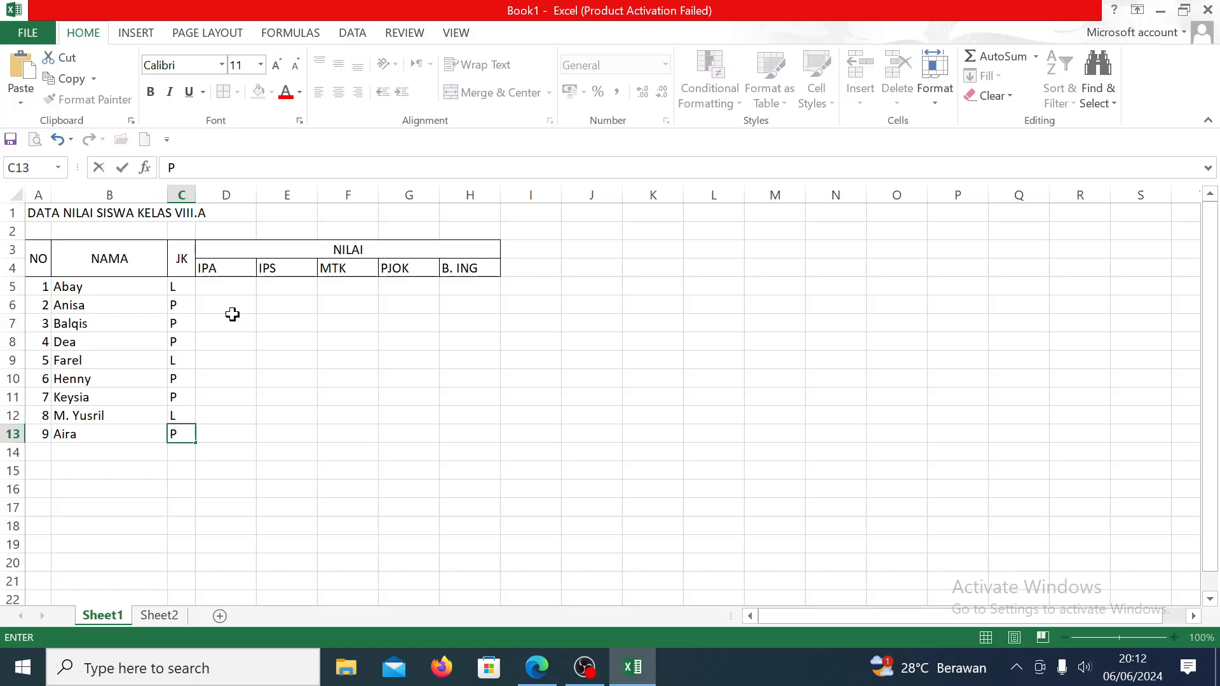
Step: Enter the IPA scores 78, 98, 95 and 50 for the first four students in D5 to D8
{"action": "key", "text": "Right"}
{"action": "key", "text": "Up"}
{"action": "key", "text": "Up"}
{"action": "key", "text": "Up"}
{"action": "key", "text": "Up"}
{"action": "key", "text": "Up"}
{"action": "key", "text": "Up"}
{"action": "key", "text": "Up"}
{"action": "key", "text": "Up"}
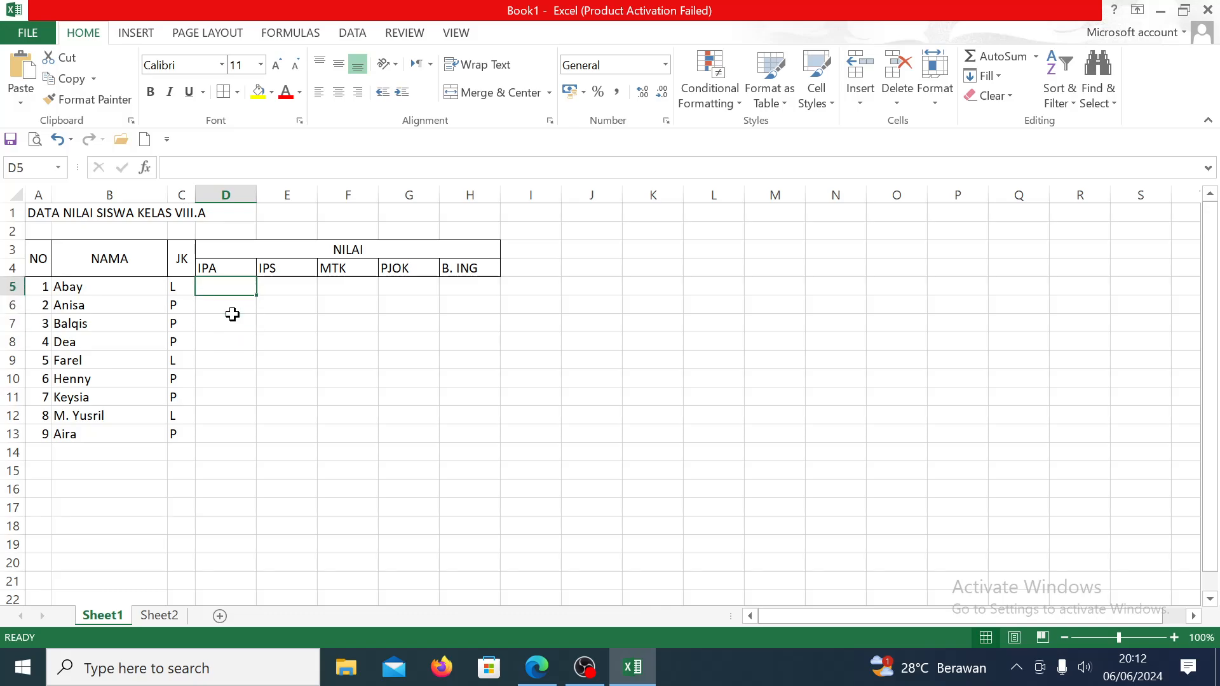
{"action": "type", "text": "78"}
{"action": "key", "text": "Return"}
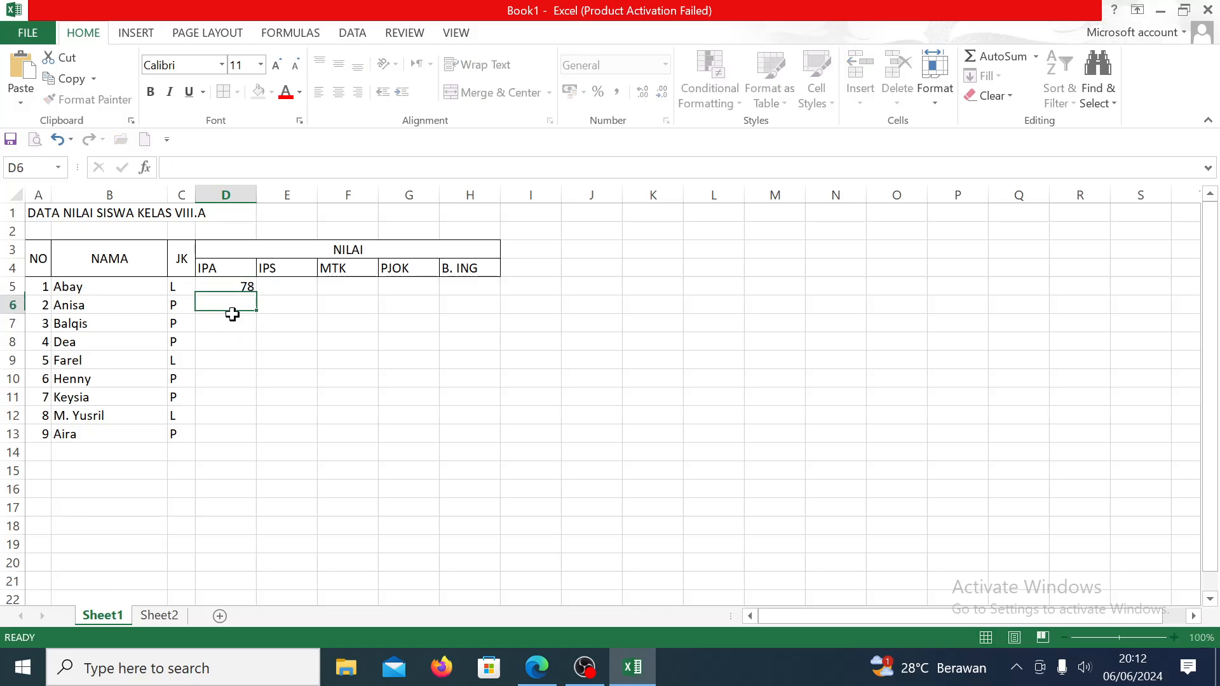
{"action": "type", "text": "98"}
{"action": "key", "text": "Return"}
{"action": "type", "text": "95"}
{"action": "key", "text": "Return"}
{"action": "type", "text": "5"}
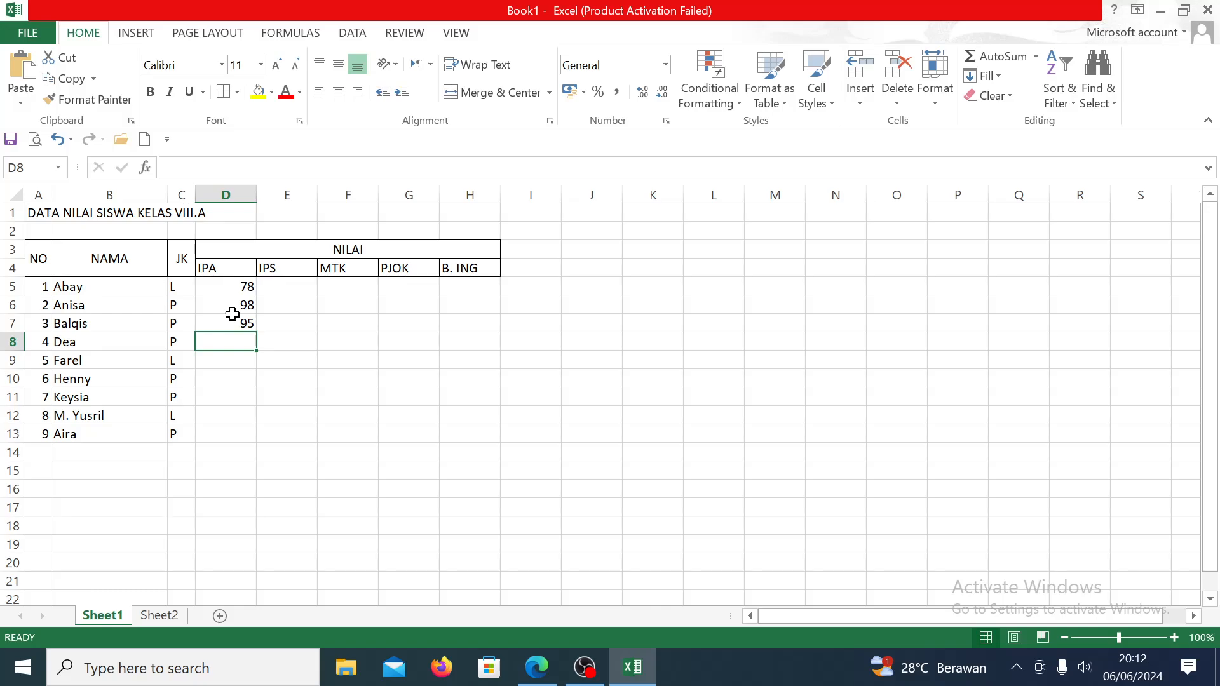
{"action": "type", "text": "0"}
{"action": "key", "text": "Return"}
Step: Enter the IPA scores 64, 68, 68, 89 and 47 for students 5 to 9 in D9 to D13
{"action": "type", "text": "6"}
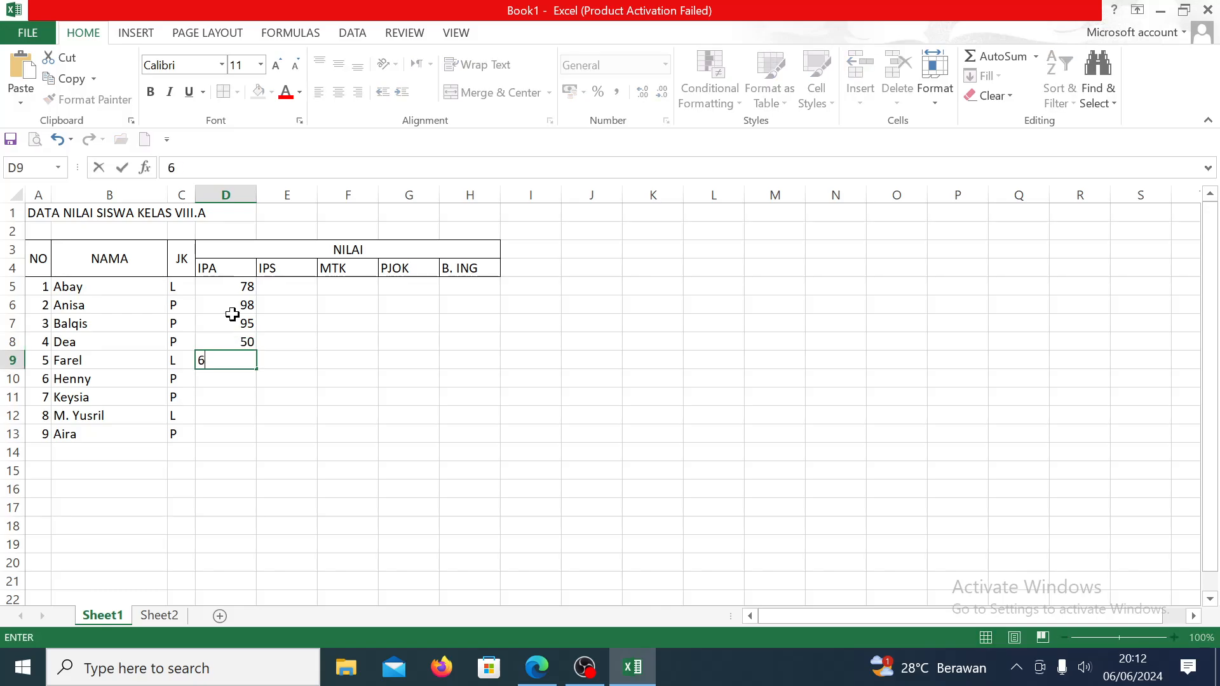
{"action": "type", "text": "4"}
{"action": "key", "text": "Return"}
{"action": "type", "text": "68"}
{"action": "key", "text": "Return"}
{"action": "type", "text": "68/"}
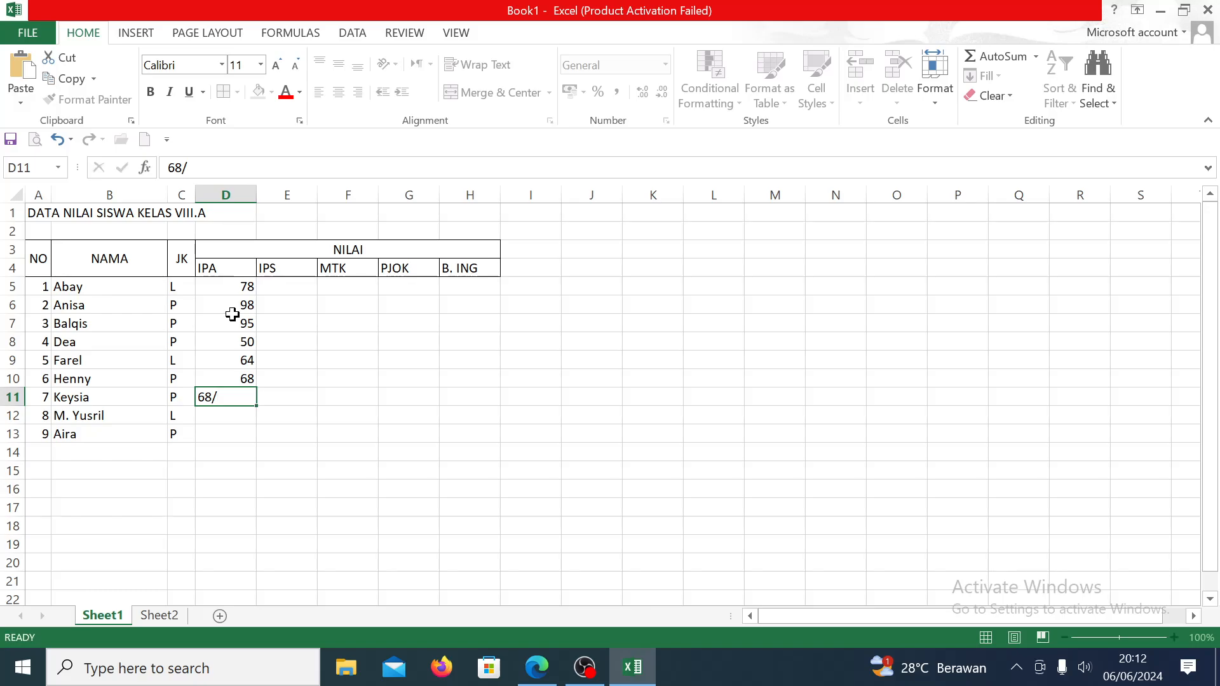
{"action": "key", "text": "Return"}
{"action": "key", "text": "Up"}
{"action": "type", "text": "68"}
{"action": "key", "text": "Return"}
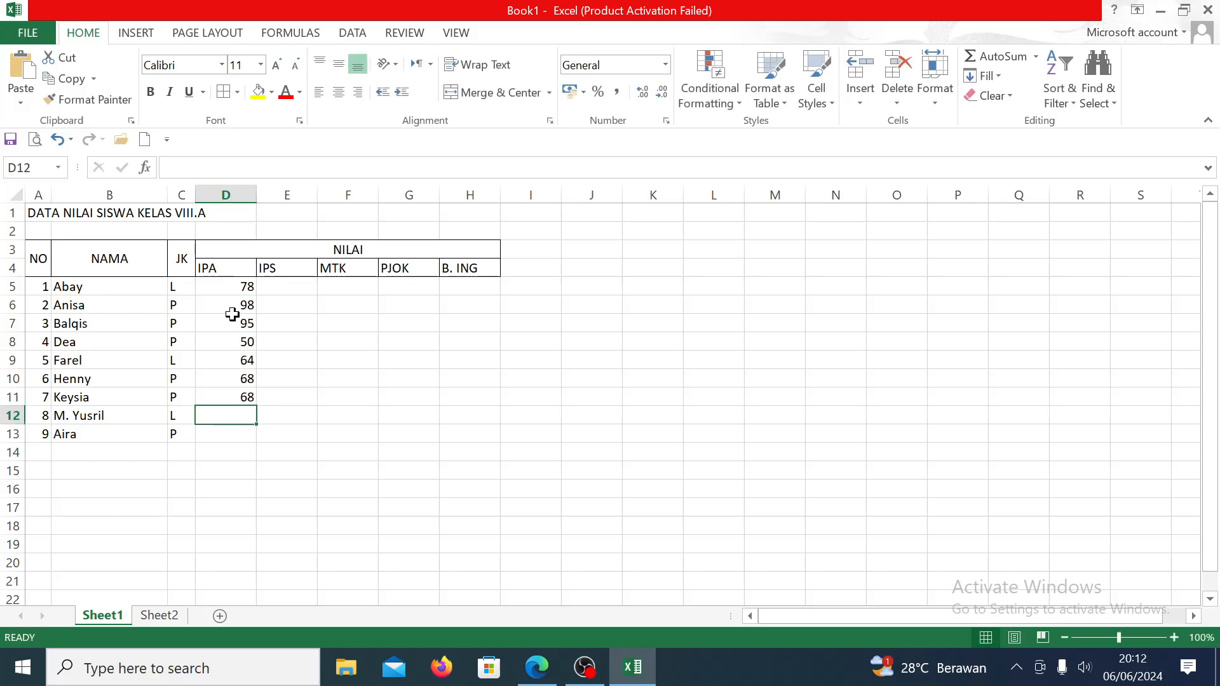
{"action": "type", "text": "89"}
{"action": "key", "text": "Return"}
{"action": "type", "text": "47"}
{"action": "key", "text": "Return"}
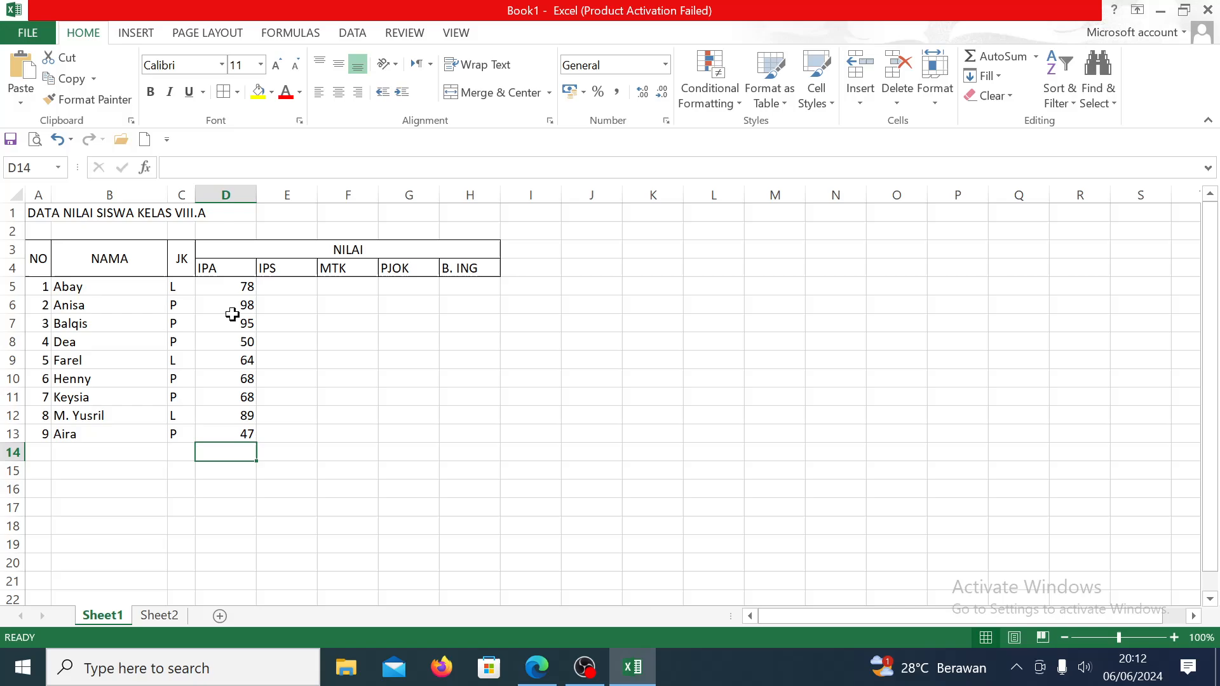
Step: Enter the IPS scores 78, 54, 68 and 98 for the first four students in E5 to E8
{"action": "key", "text": "Up"}
{"action": "key", "text": "Right"}
{"action": "key", "text": "Up"}
{"action": "key", "text": "Up"}
{"action": "key", "text": "Up"}
{"action": "key", "text": "Up"}
{"action": "key", "text": "Up"}
{"action": "key", "text": "Up"}
{"action": "key", "text": "Up"}
{"action": "key", "text": "Up"}
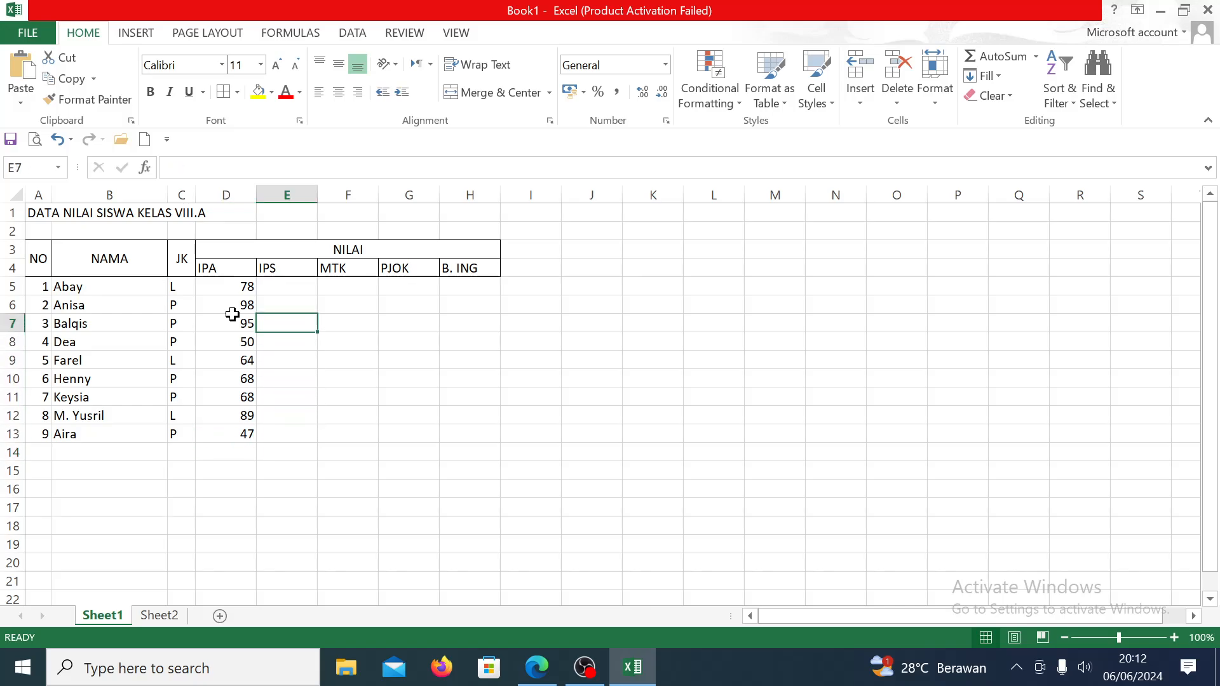
{"action": "type", "text": "789"}
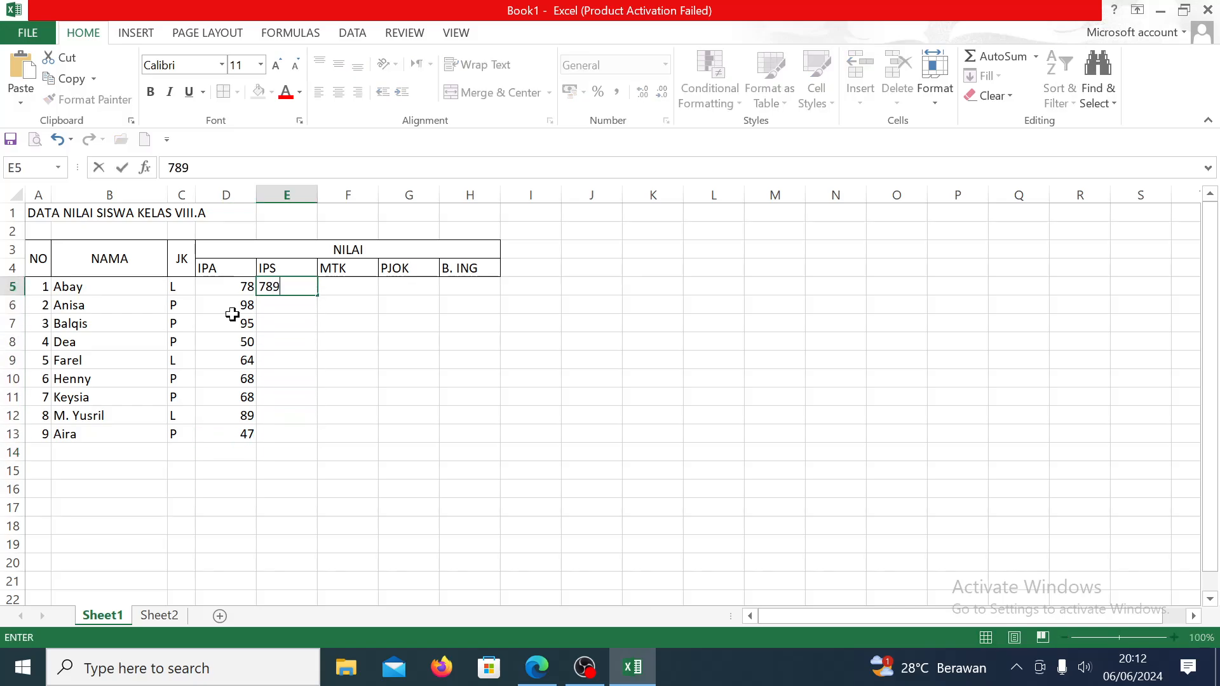
{"action": "key", "text": "BackSpace"}
{"action": "key", "text": "Return"}
{"action": "type", "text": "54"}
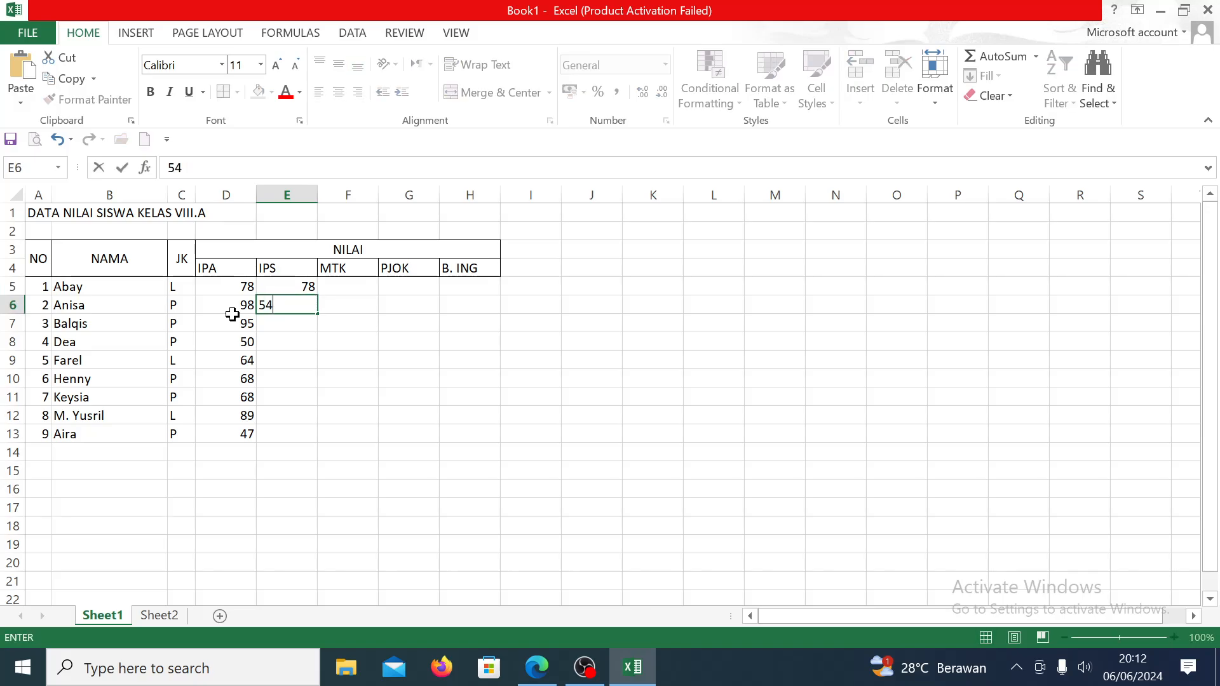
{"action": "key", "text": "Return"}
{"action": "type", "text": "68"}
{"action": "key", "text": "Return"}
{"action": "type", "text": "98"}
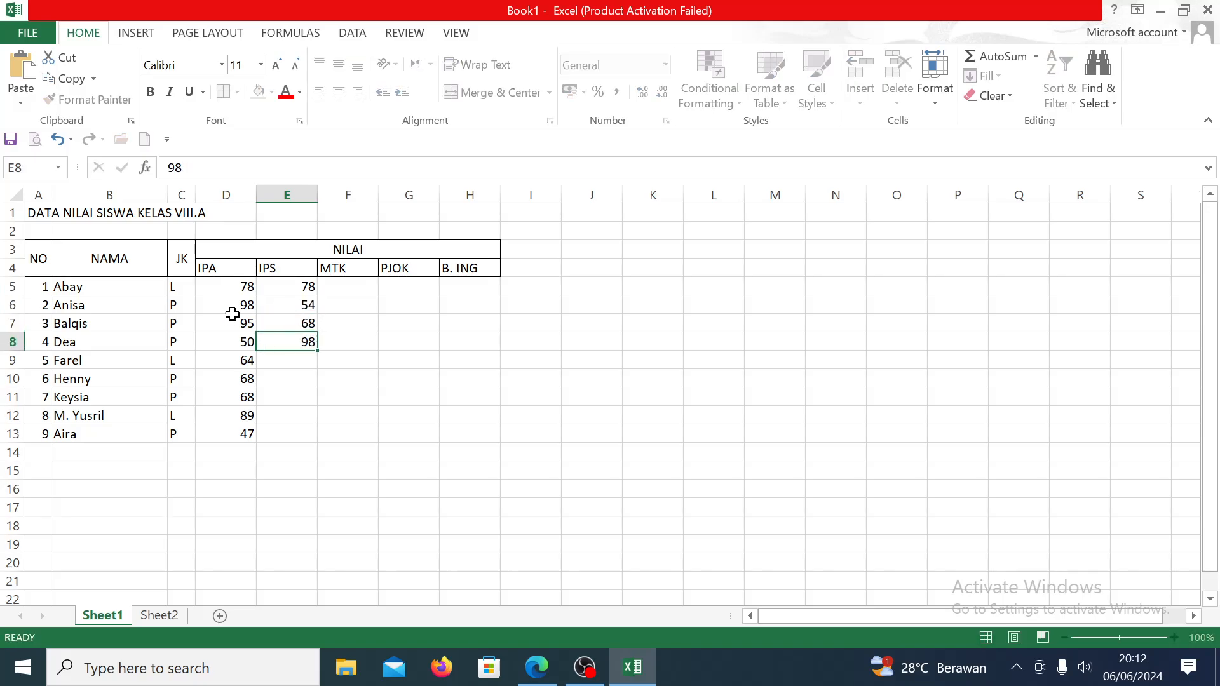
{"action": "key", "text": "Return"}
Step: Enter the IPS scores 98, 87, 68, 49 and 78 for students 5 to 9 in E9 to E13
{"action": "type", "text": "98"}
{"action": "key", "text": "Return"}
{"action": "type", "text": "87"}
{"action": "key", "text": "Return"}
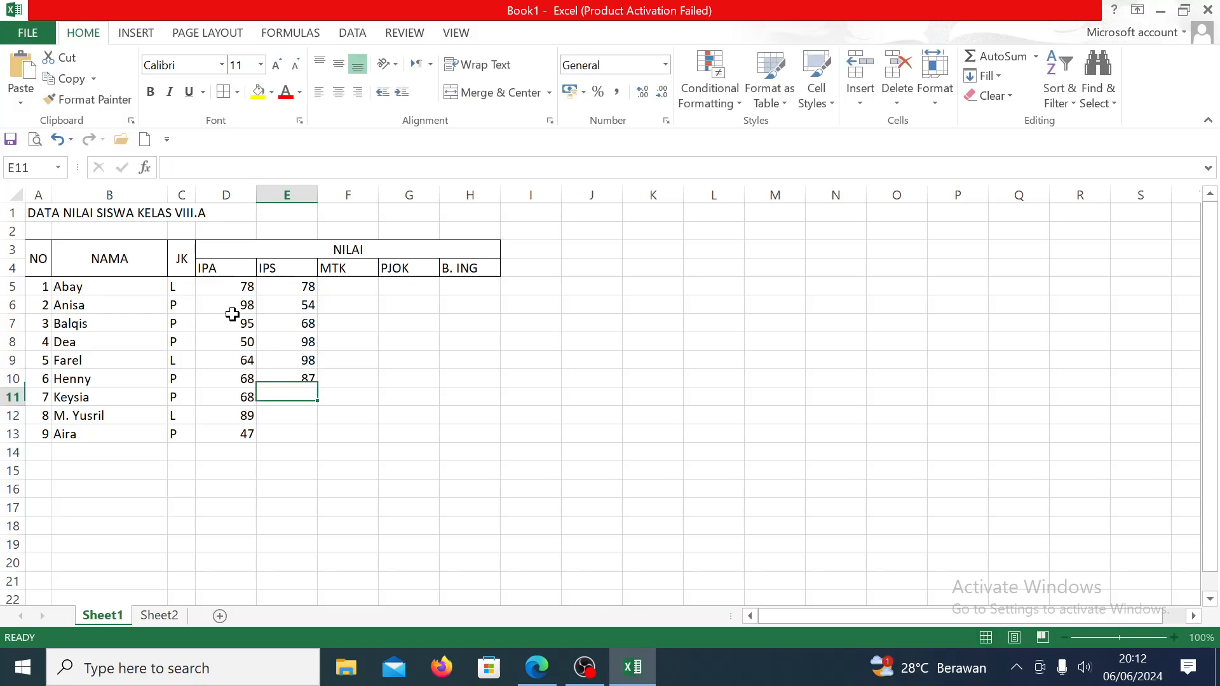
{"action": "type", "text": "68"}
{"action": "key", "text": "Return"}
{"action": "type", "text": "49"}
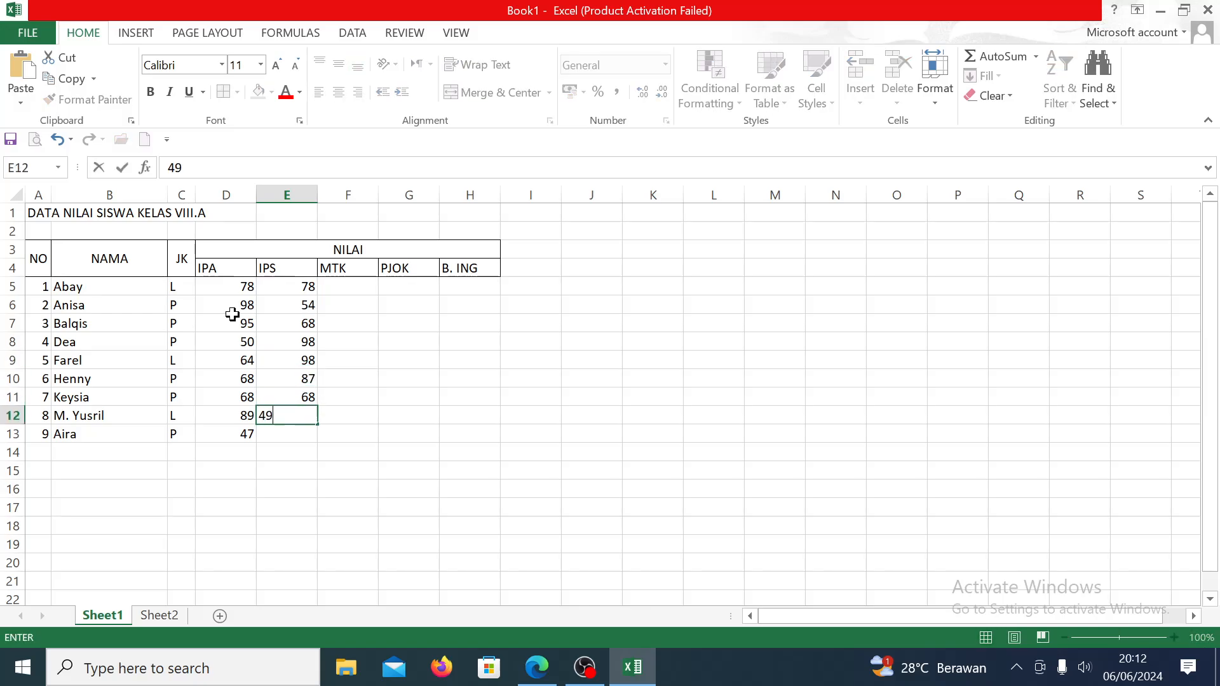
{"action": "key", "text": "Return"}
{"action": "type", "text": "78"}
{"action": "key", "text": "Return"}
Step: Copy the IPS scores in E5 to E7 and paste them transposed across MTK, PJOK and B. ING in row 5, starting at F5
{"action": "key", "text": "Up"}
{"action": "key", "text": "Up"}
{"action": "key", "text": "Up"}
{"action": "key", "text": "Up"}
{"action": "key", "text": "Up"}
{"action": "key", "text": "Up"}
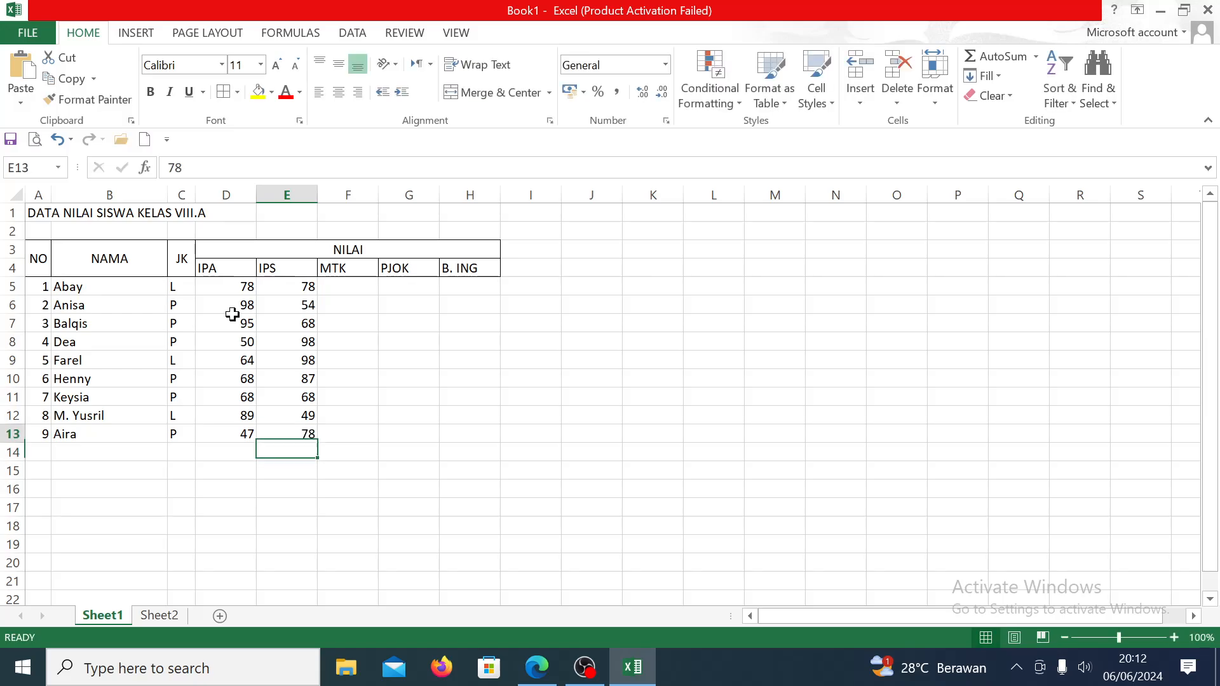
{"action": "key", "text": "Up"}
{"action": "key", "text": "Up"}
{"action": "key", "text": "Up"}
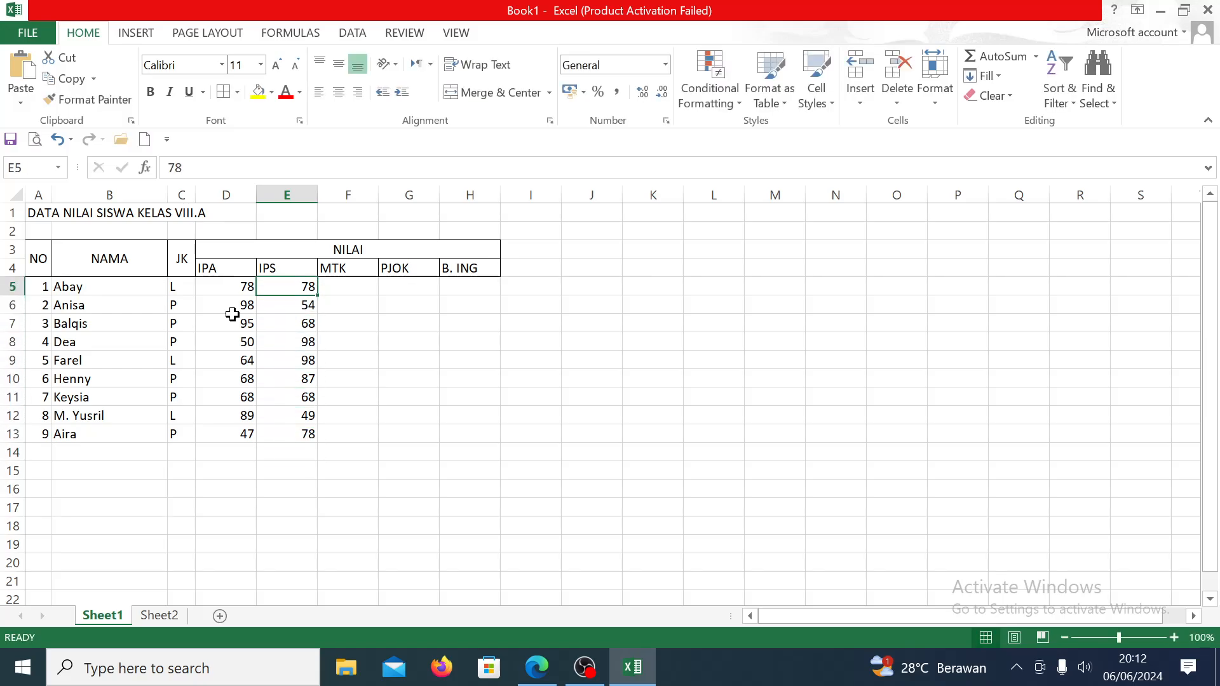
{"action": "key", "text": "shift+Down"}
{"action": "key", "text": "shift+Down"}
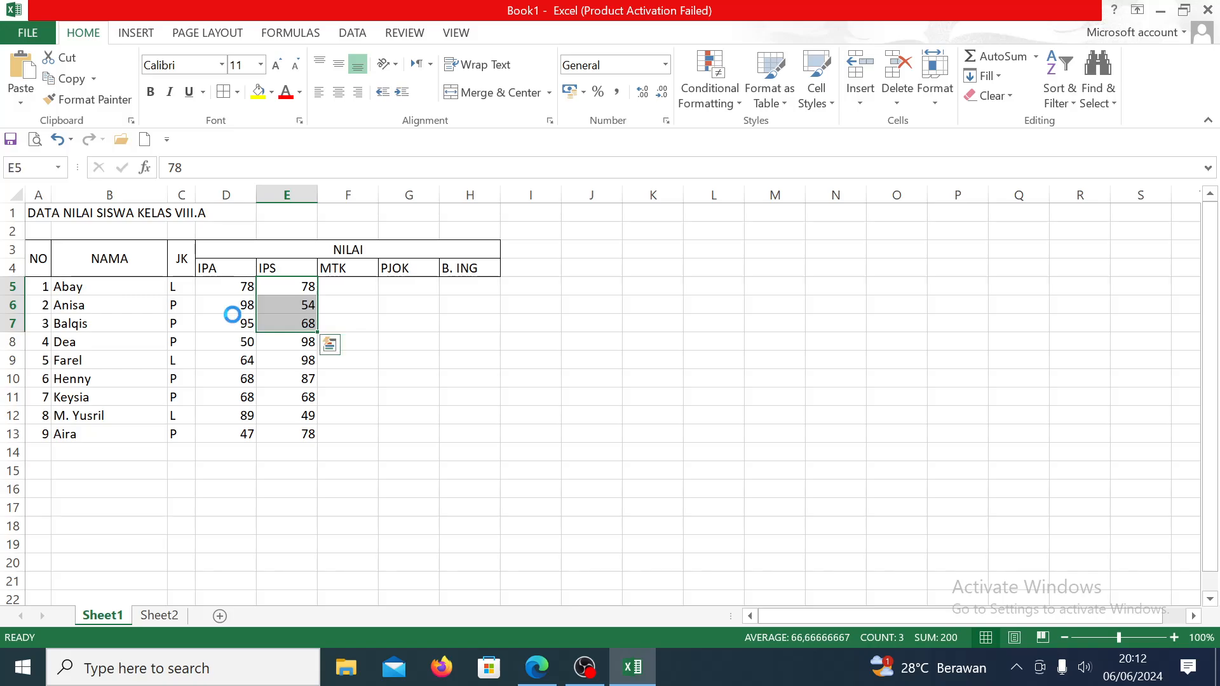
{"action": "key", "text": "ctrl+c"}
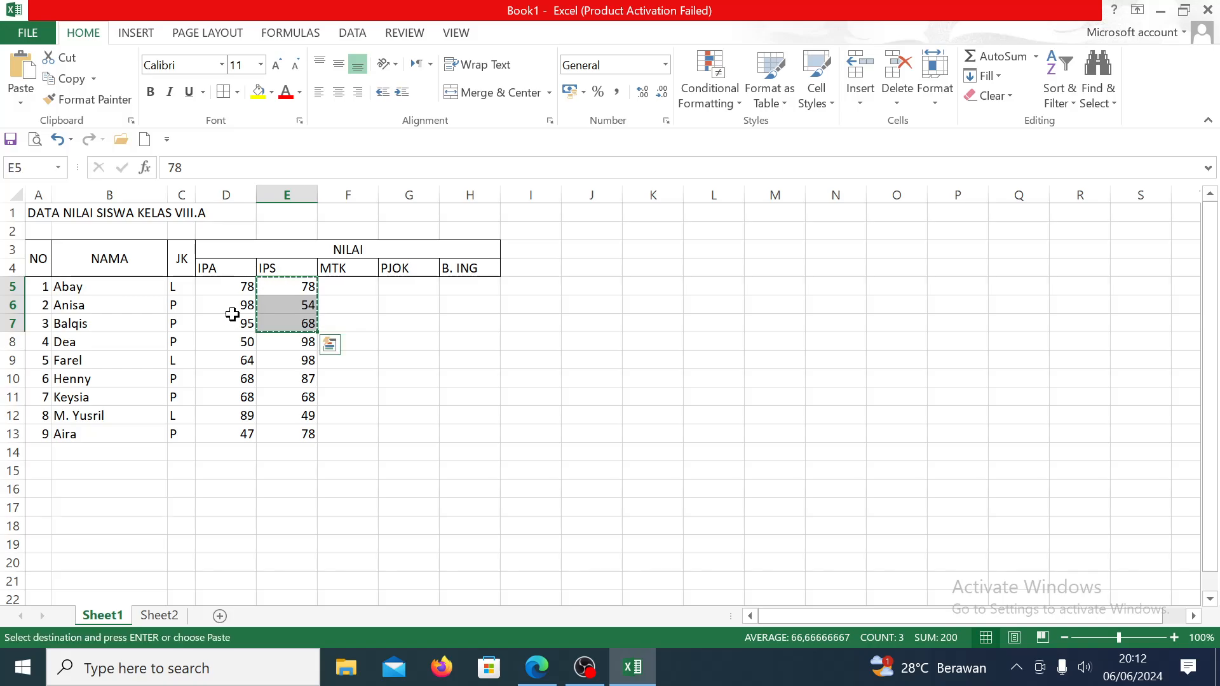
{"action": "left_click", "coordinate": [357, 286]}
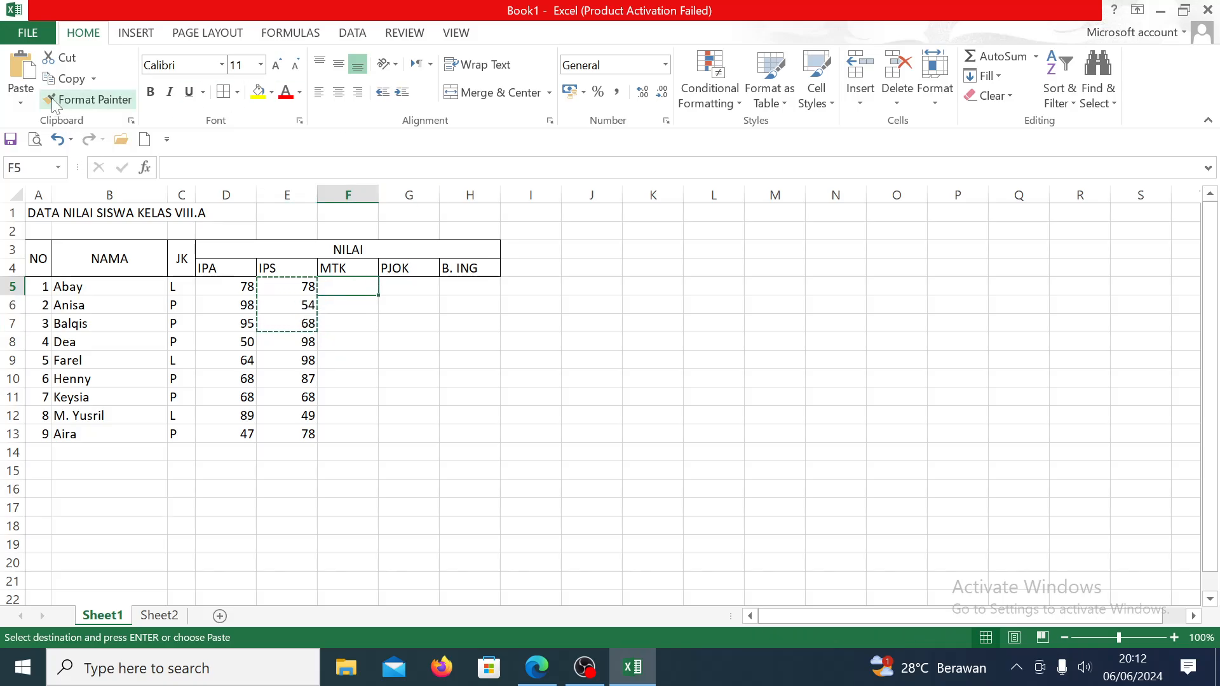
{"action": "left_click", "coordinate": [19, 103]}
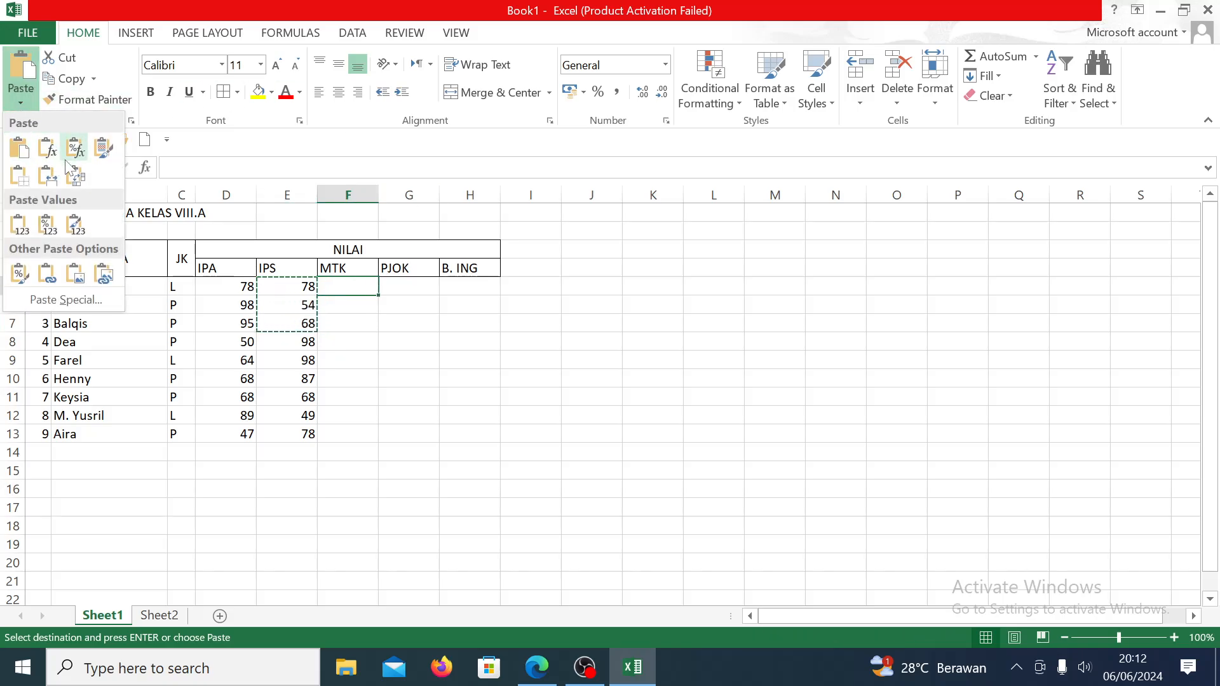
{"action": "left_click", "coordinate": [73, 177]}
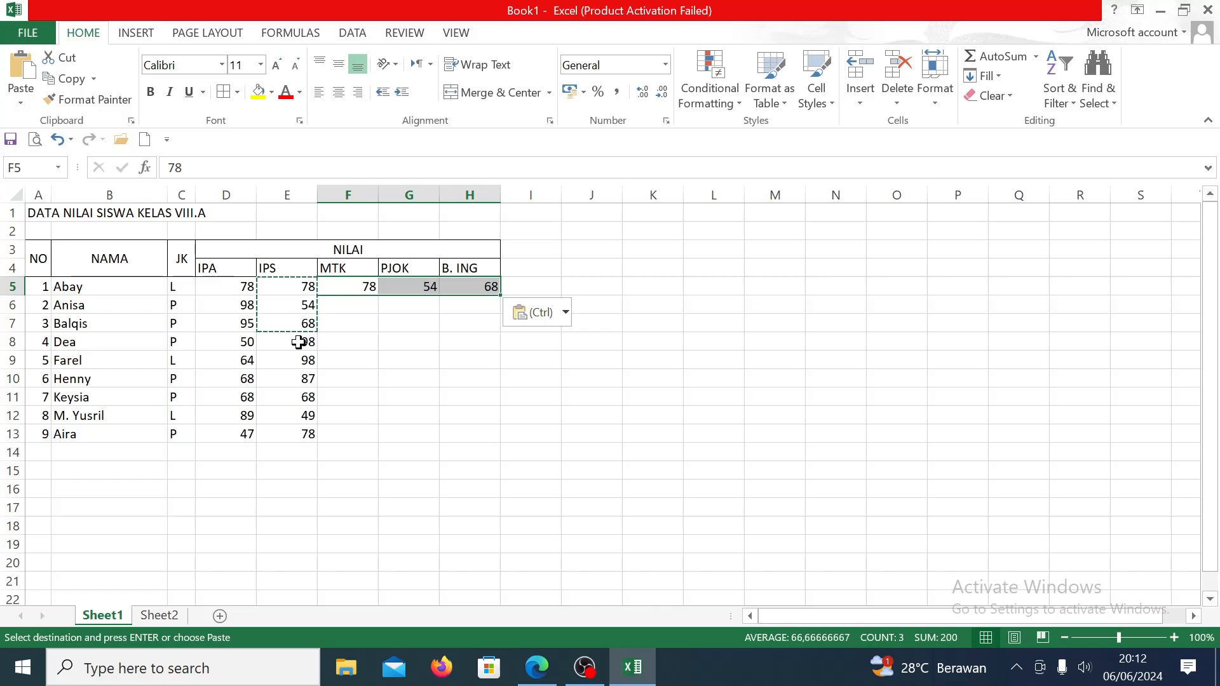
Step: Copy the IPA scores in D6 to D8 and paste them transposed across MTK, PJOK and B. ING in row 6, starting at F6
{"action": "left_click_drag", "start_coordinate": [299, 343], "coordinate": [302, 375]}
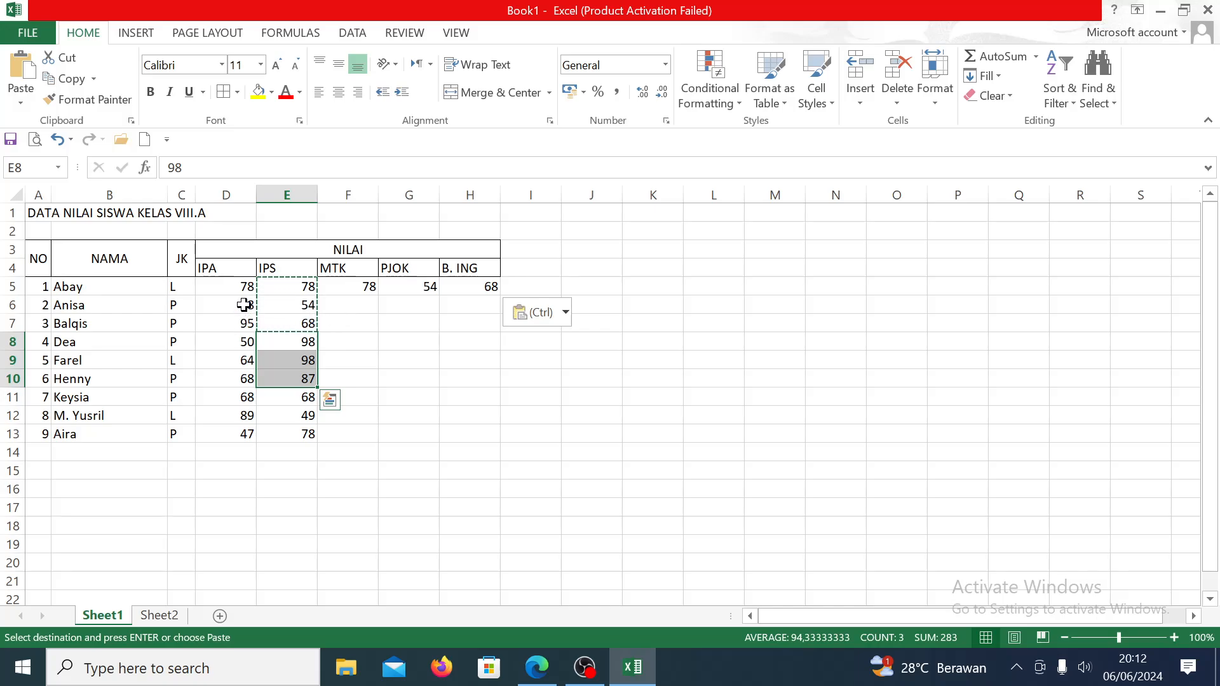
{"action": "left_click_drag", "start_coordinate": [244, 305], "coordinate": [246, 343]}
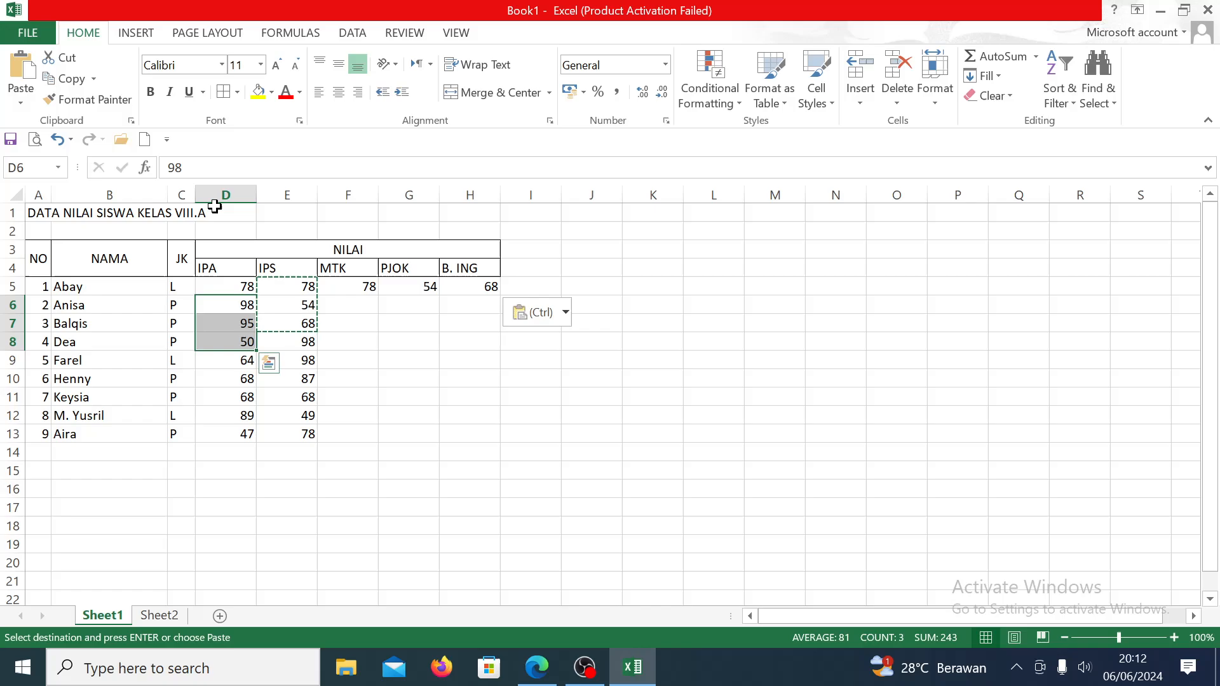
{"action": "left_click", "coordinate": [57, 85]}
{"action": "left_click", "coordinate": [364, 307]}
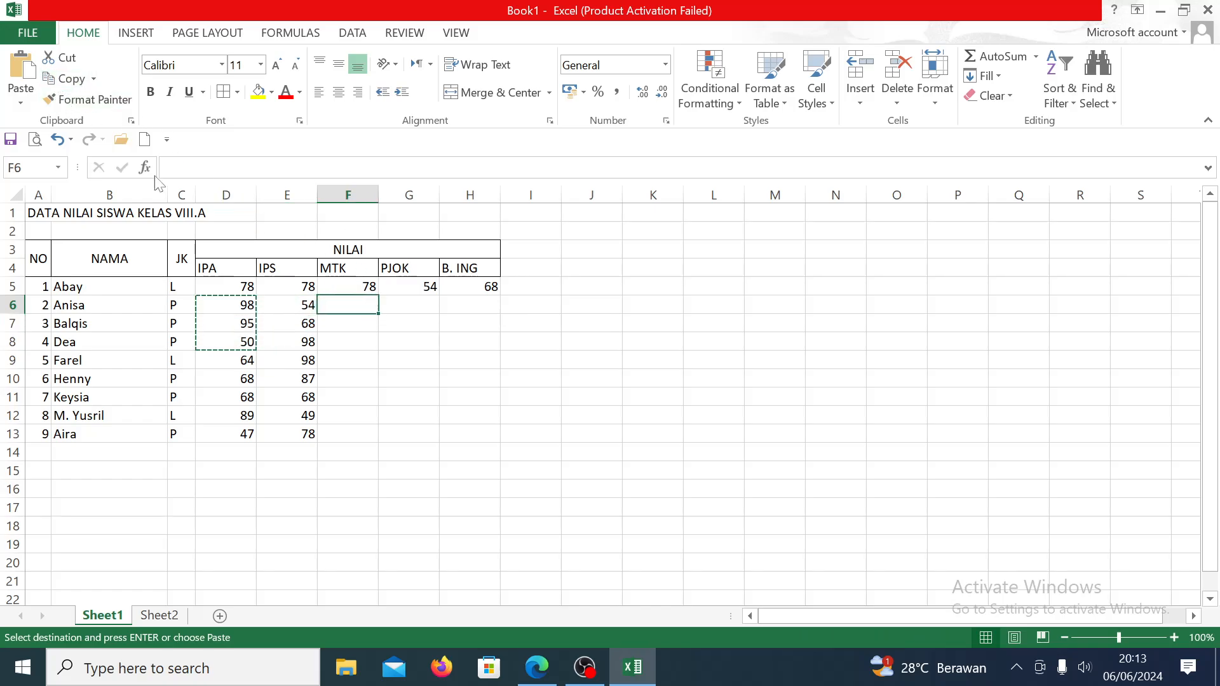
{"action": "left_click", "coordinate": [27, 101]}
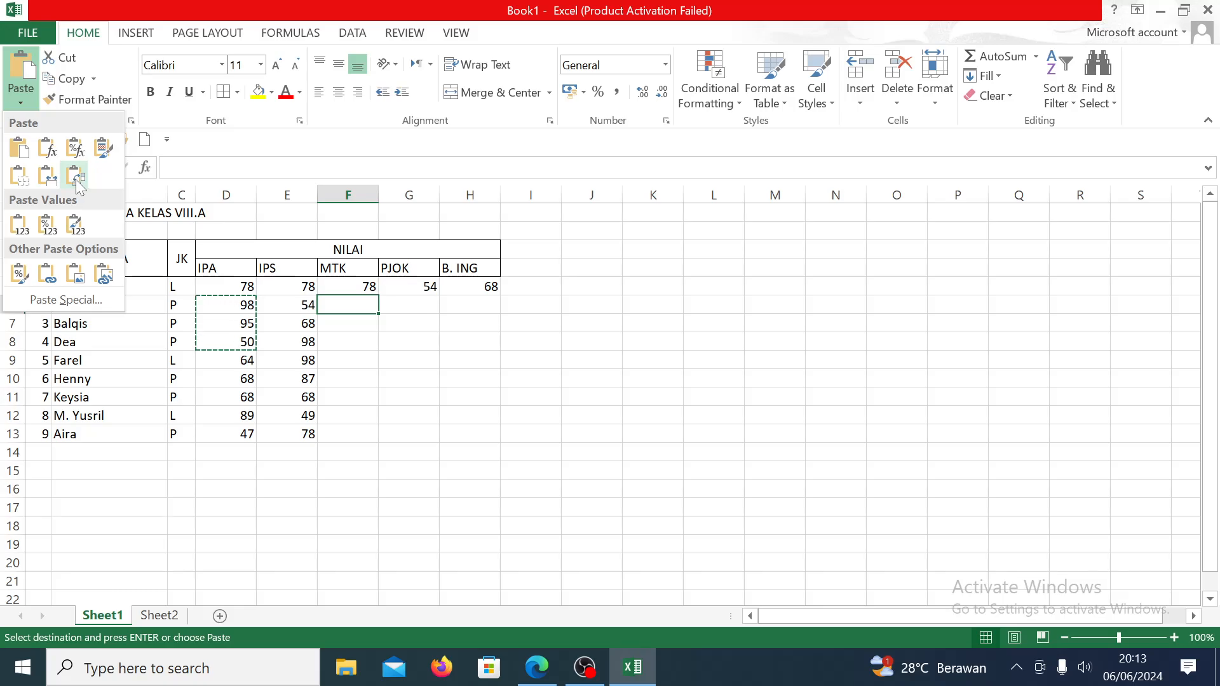
{"action": "left_click", "coordinate": [76, 177]}
Step: Copy the IPS scores in E5 to E9 and paste them down the MTK column starting at F7
{"action": "left_click", "coordinate": [363, 328]}
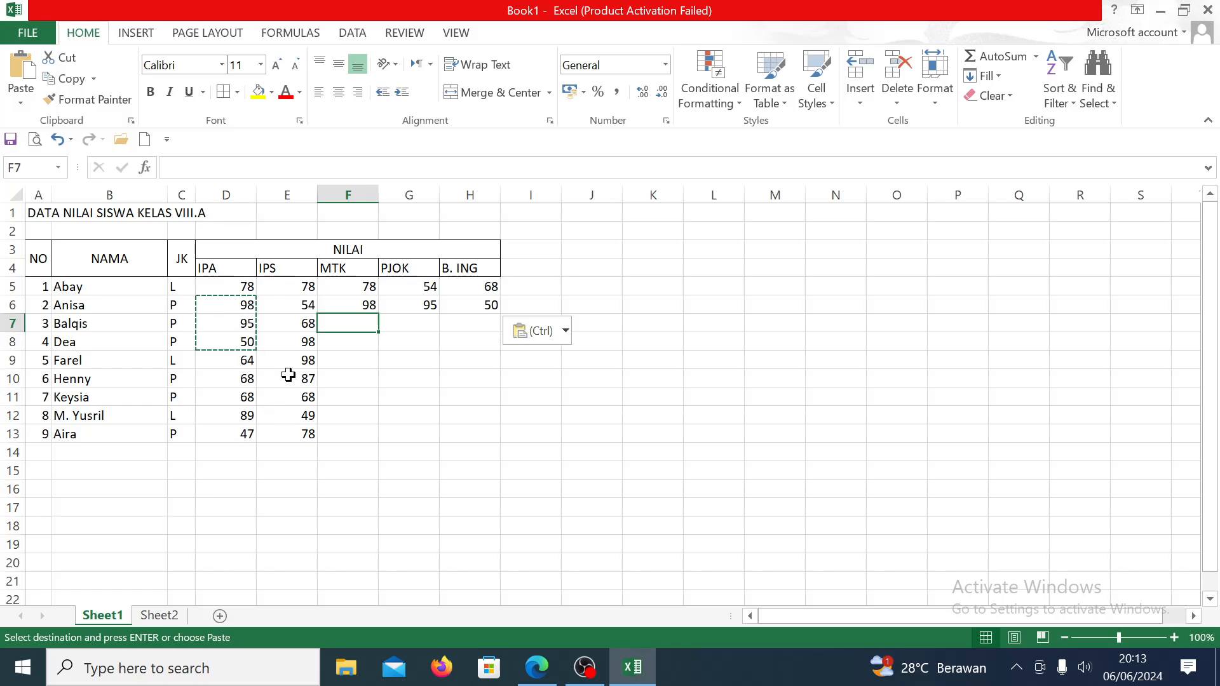
{"action": "left_click_drag", "start_coordinate": [309, 290], "coordinate": [308, 357]}
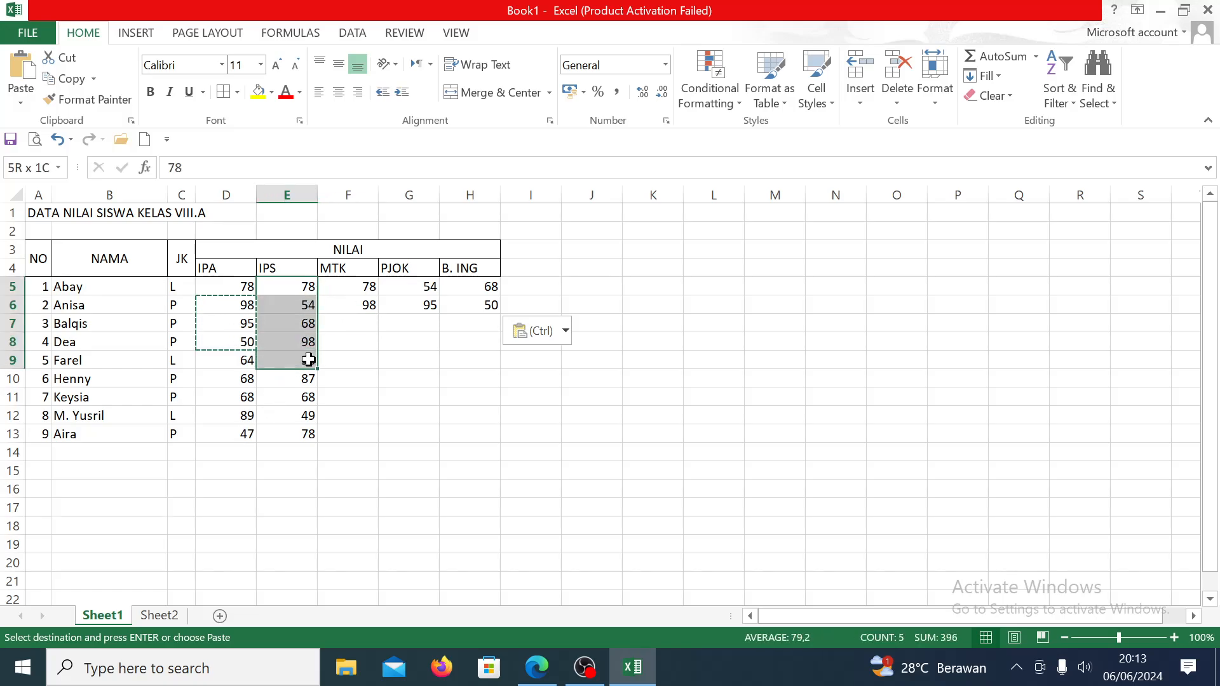
{"action": "key", "text": "ctrl+c"}
{"action": "left_click", "coordinate": [354, 321]}
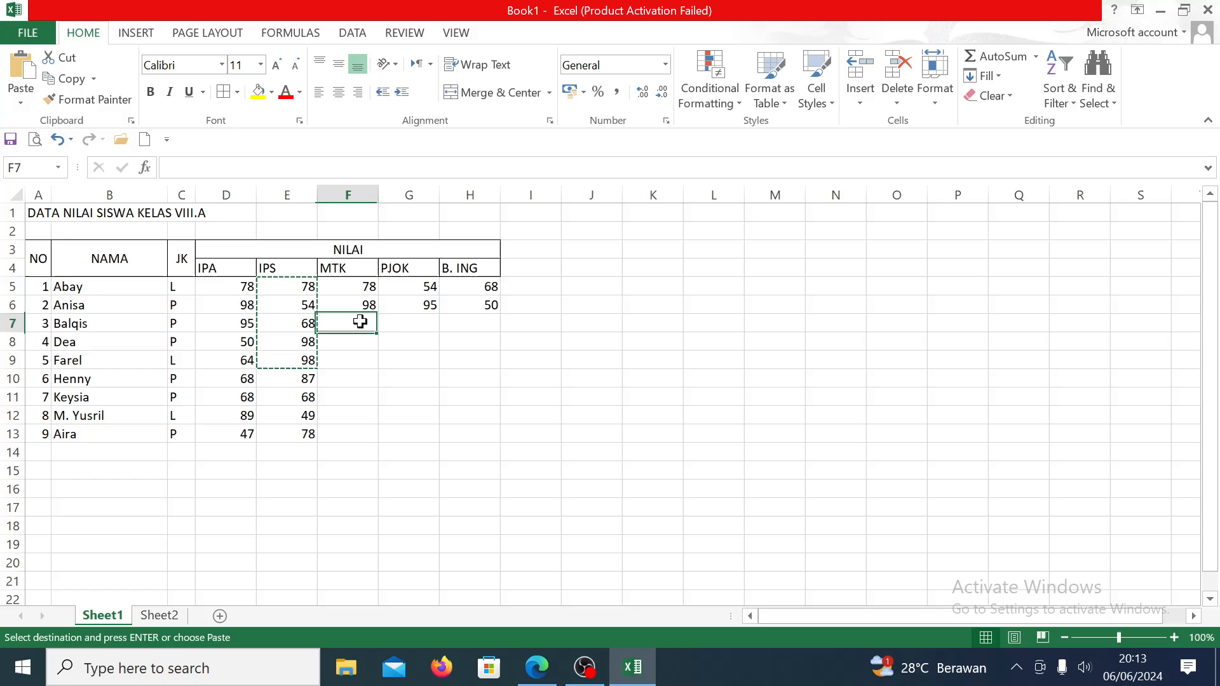
{"action": "key", "text": "ctrl+v"}
Step: Enter the MTK scores 84 and 94 for students 8 and 9 in F12 and F13
{"action": "left_click", "coordinate": [352, 419]}
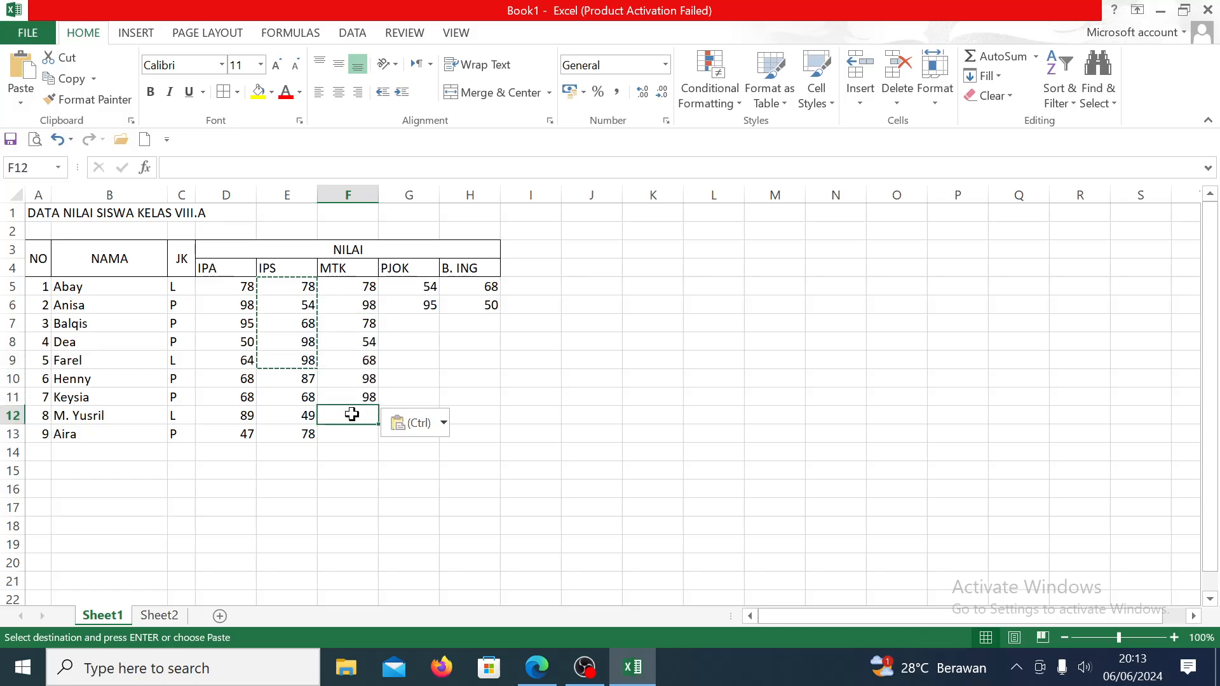
{"action": "left_click_drag", "start_coordinate": [298, 414], "coordinate": [304, 431]}
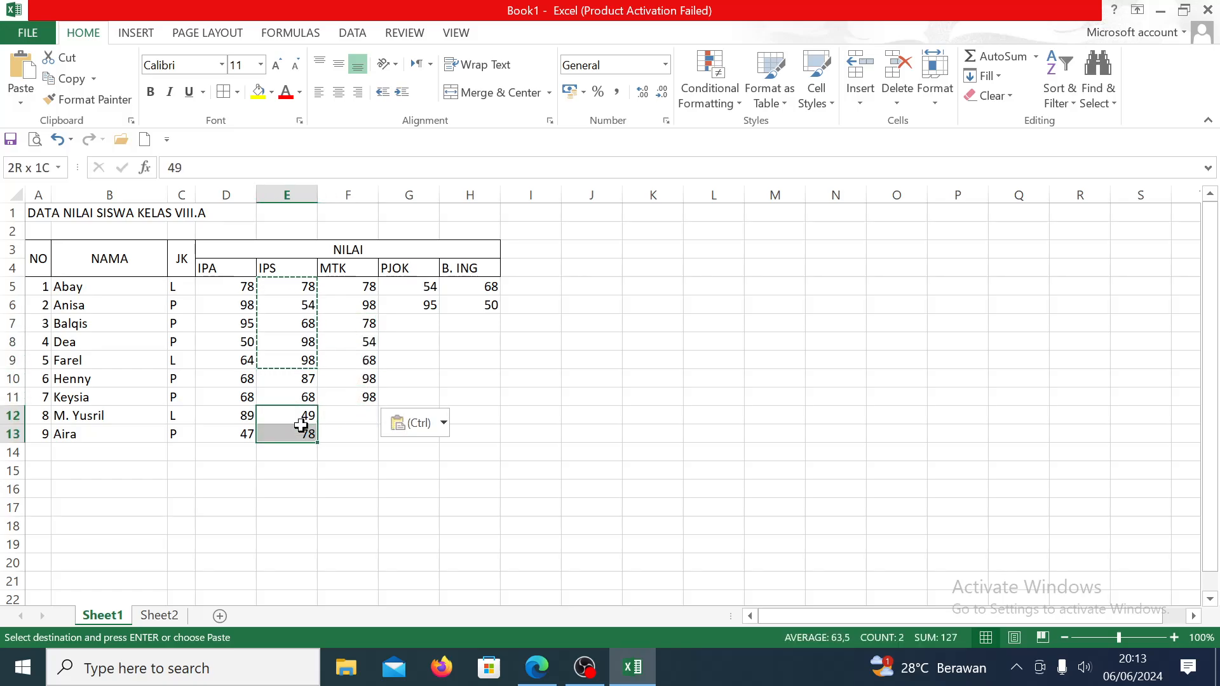
{"action": "left_click", "coordinate": [369, 413]}
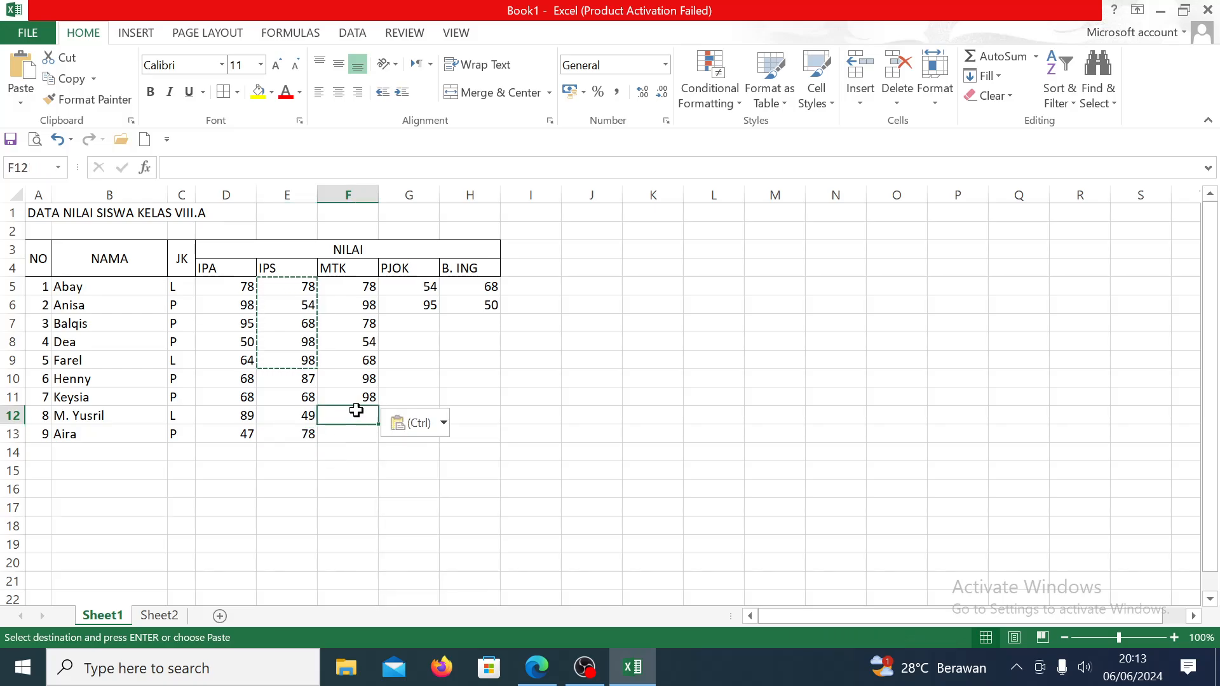
{"action": "type", "text": "84"}
{"action": "key", "text": "Return"}
{"action": "type", "text": "94"}
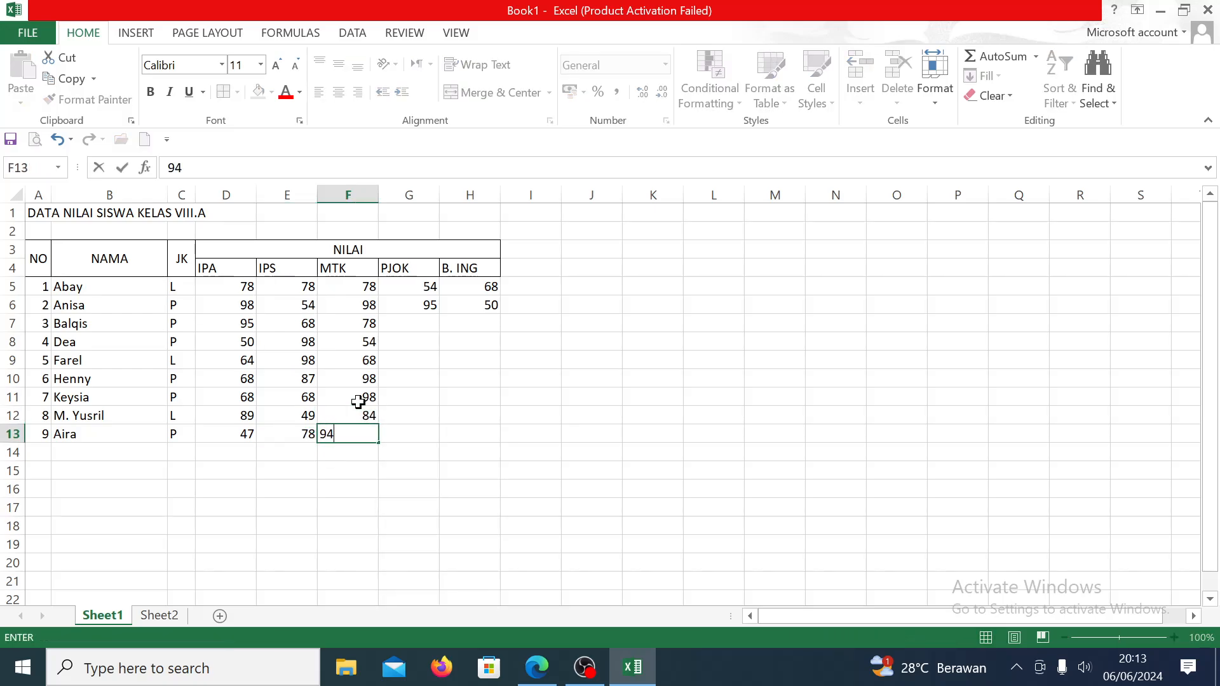
{"action": "key", "text": "Return"}
Step: Enter the PJOK scores 80 and 97 for students 3 and 4 in G7 and G8
{"action": "key", "text": "Up"}
{"action": "key", "text": "Up"}
{"action": "key", "text": "Up"}
{"action": "key", "text": "Up"}
{"action": "key", "text": "Up"}
{"action": "key", "text": "Up"}
{"action": "key", "text": "Up"}
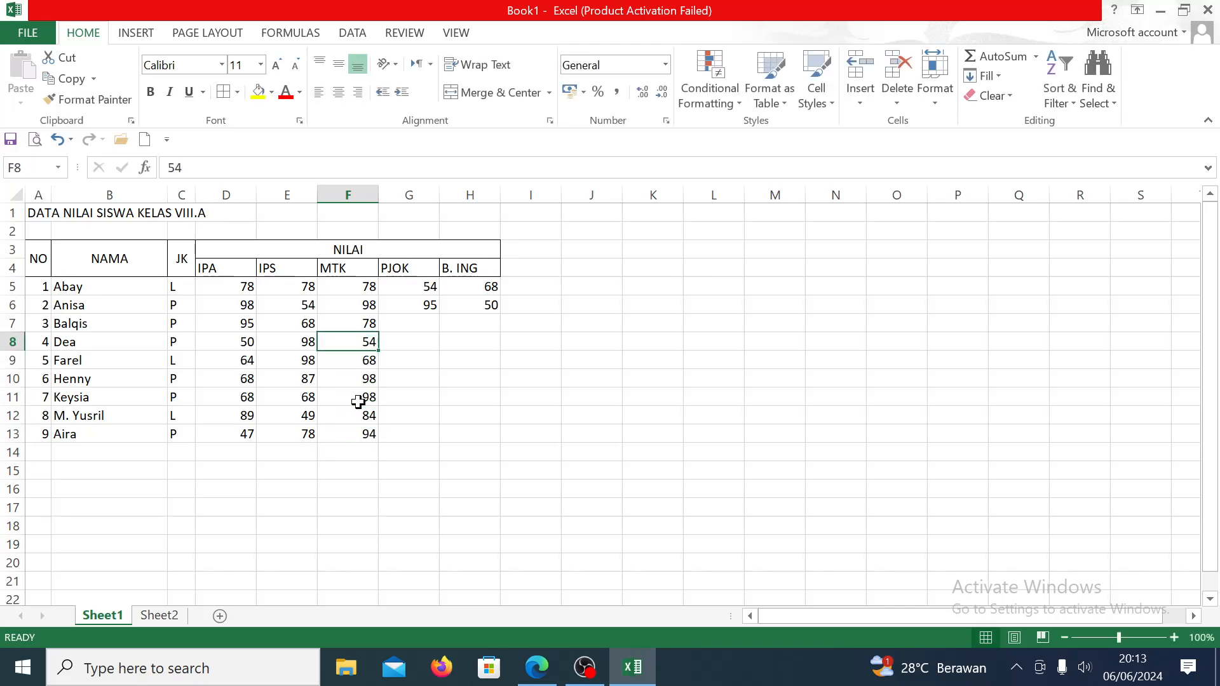
{"action": "key", "text": "Right"}
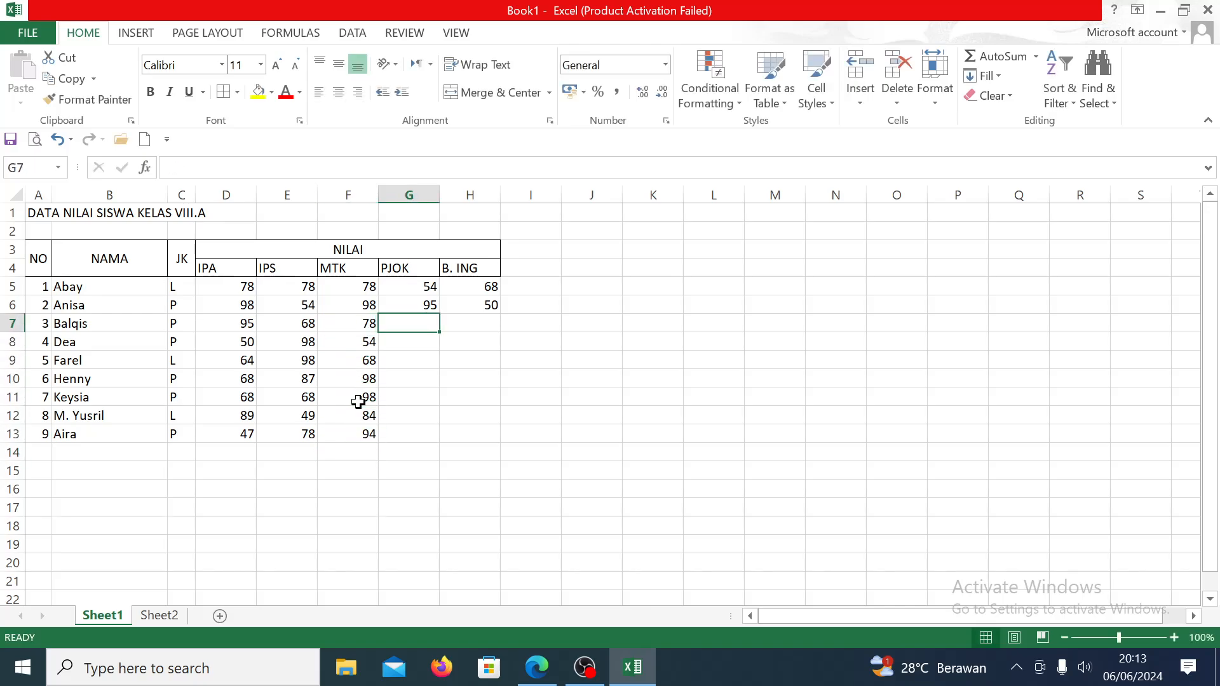
{"action": "type", "text": "80"}
{"action": "key", "text": "Return"}
{"action": "type", "text": "97"}
{"action": "key", "text": "Return"}
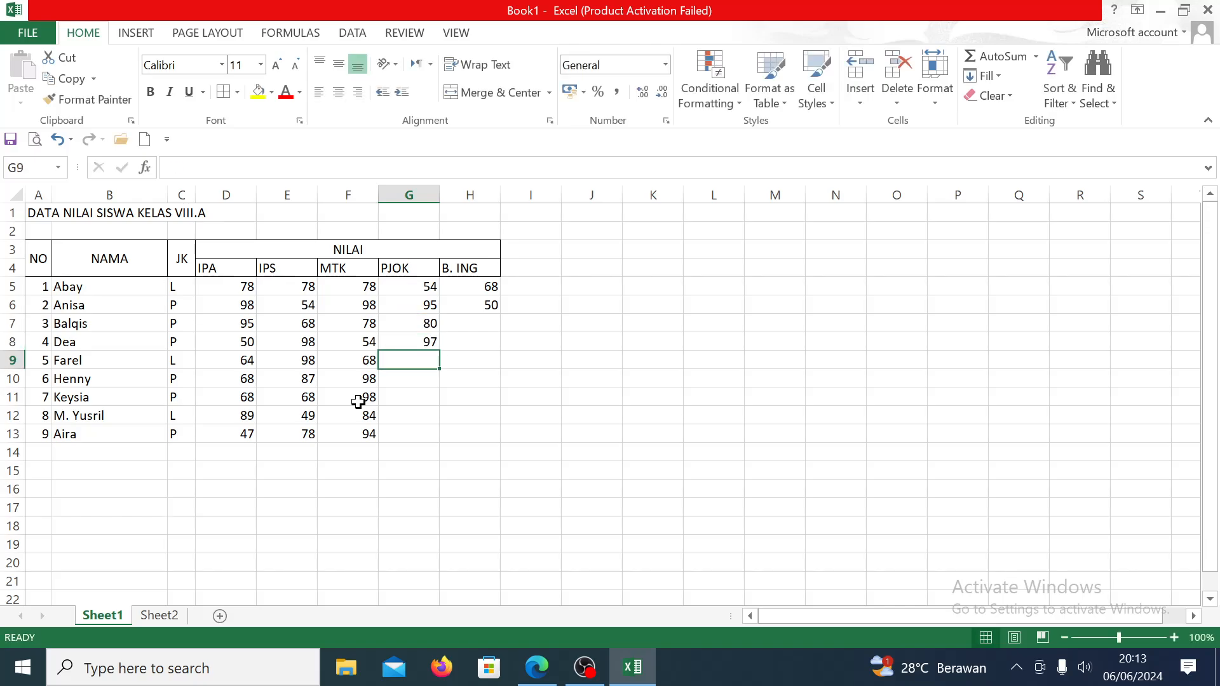
Step: Enter the PJOK scores 98, 65, 67, 46 and 48 for students 5 to 9 in G9 to G13
{"action": "type", "text": "98"}
{"action": "key", "text": "Return"}
{"action": "type", "text": "65"}
{"action": "key", "text": "Return"}
{"action": "type", "text": "67"}
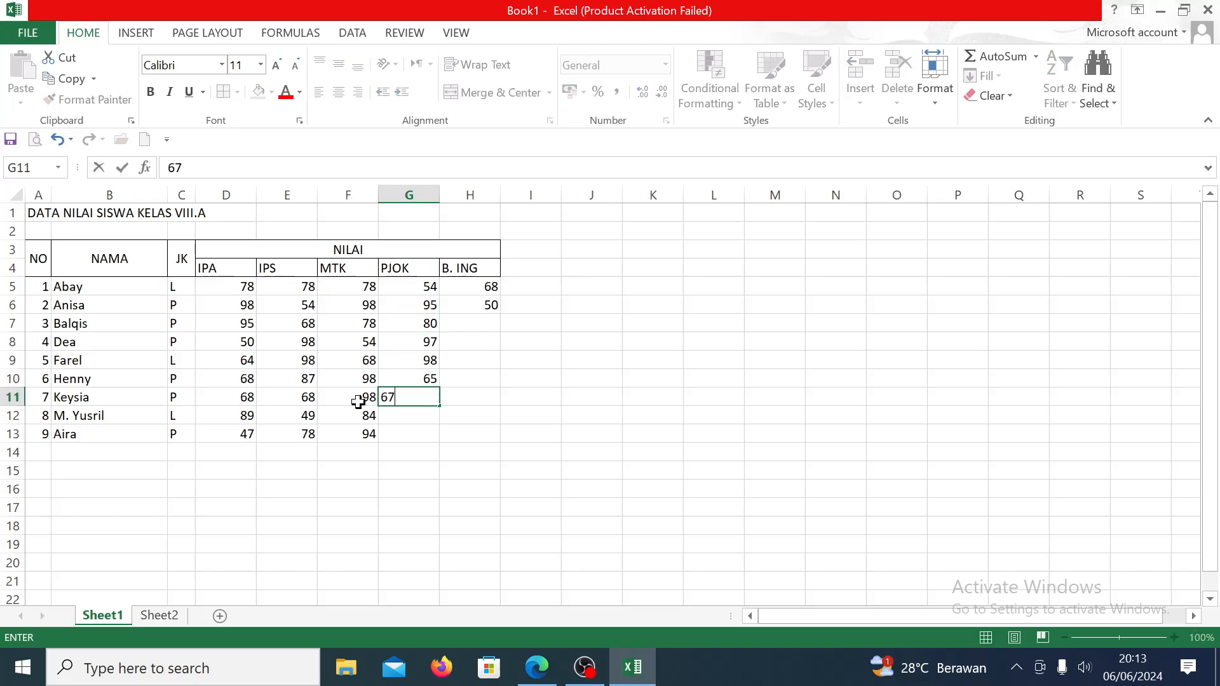
{"action": "key", "text": "Return"}
{"action": "type", "text": "46"}
{"action": "key", "text": "Return"}
{"action": "type", "text": "48"}
{"action": "key", "text": "Return"}
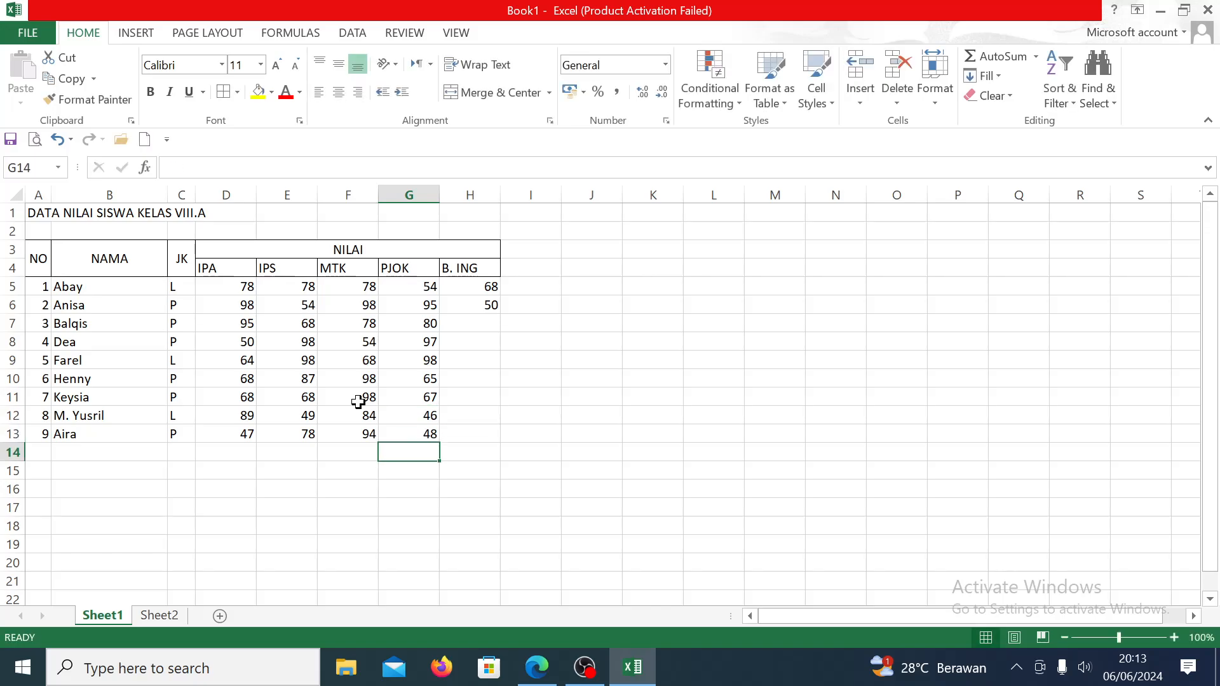
Step: Enter the B. ING scores 57, 68, 68 and 68 for students 3 to 6 in H7 to H10
{"action": "key", "text": "Right"}
{"action": "key", "text": "Up"}
{"action": "key", "text": "Up"}
{"action": "key", "text": "Up"}
{"action": "key", "text": "Up"}
{"action": "key", "text": "Up"}
{"action": "key", "text": "Up"}
{"action": "key", "text": "Up"}
{"action": "key", "text": "Up"}
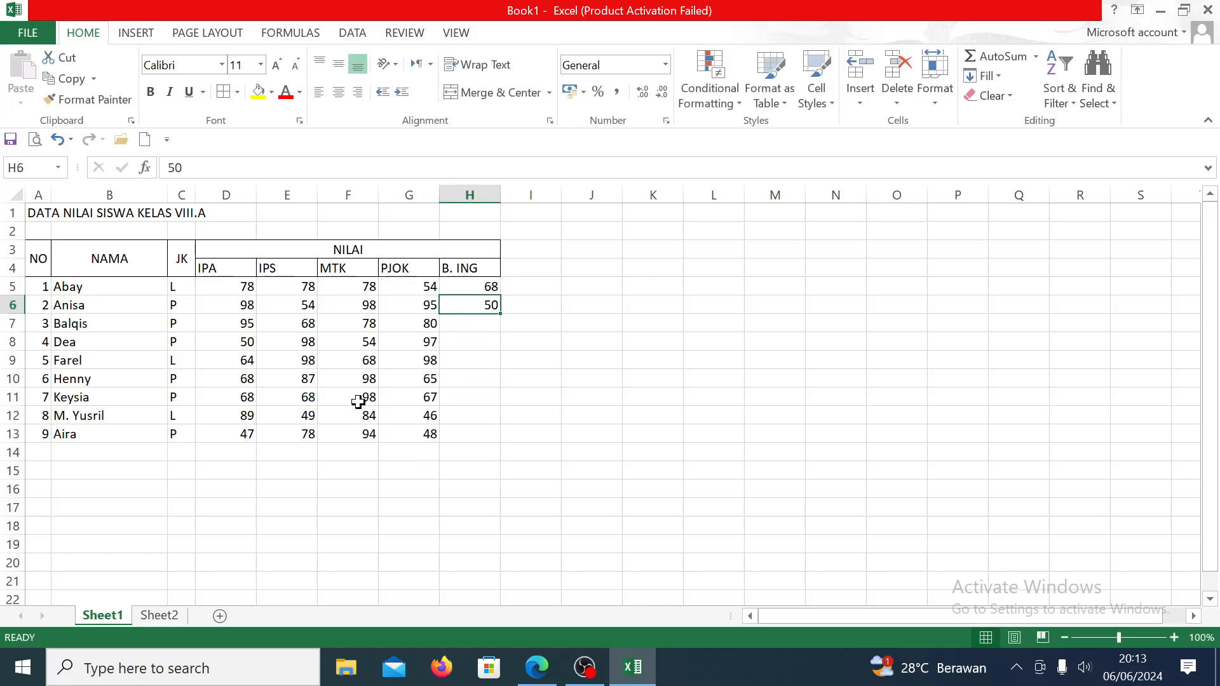
{"action": "key", "text": "Down"}
{"action": "type", "text": "57"}
{"action": "key", "text": "Return"}
{"action": "type", "text": "6"}
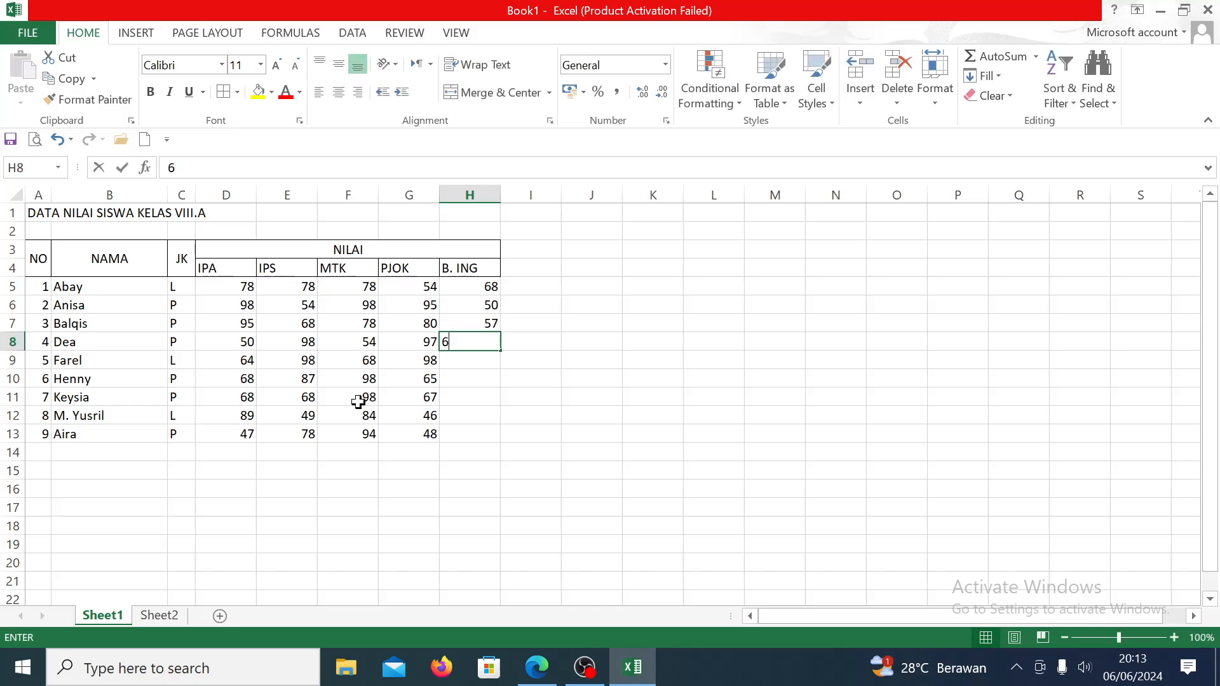
{"action": "type", "text": "8"}
{"action": "key", "text": "Return"}
{"action": "type", "text": "68"}
{"action": "key", "text": "Return"}
{"action": "type", "text": "68"}
{"action": "key", "text": "Return"}
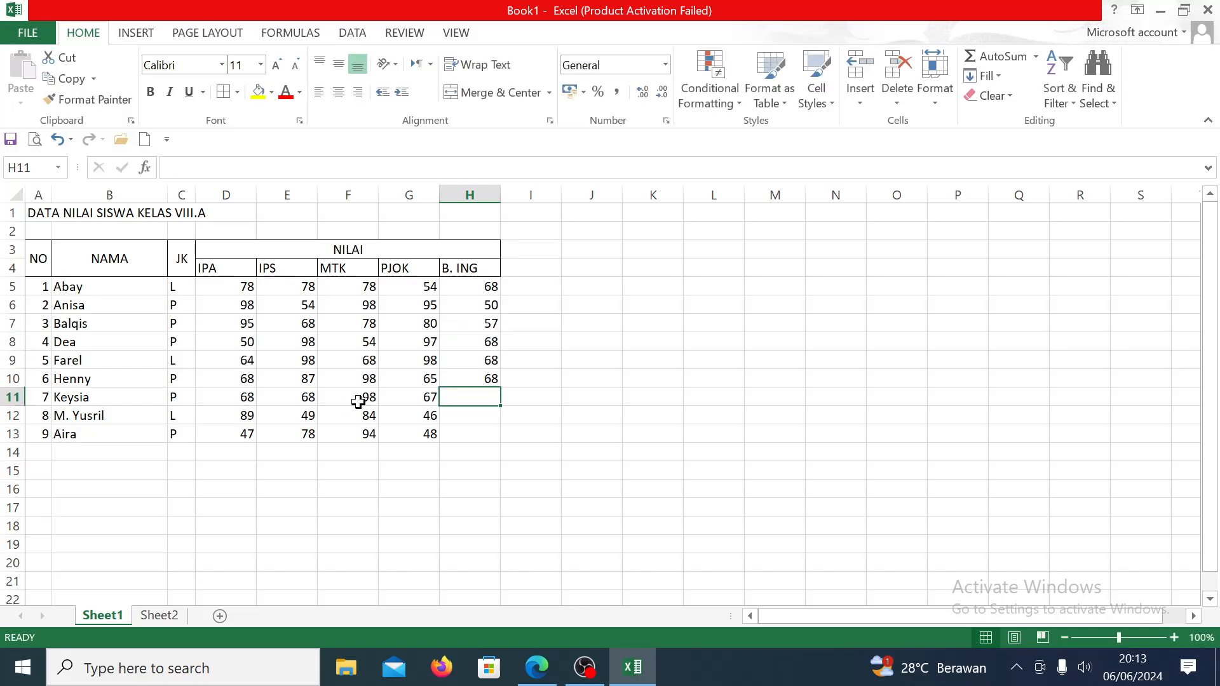
Step: Enter the B. ING scores 68, 98 and 90 for students 7 to 9 in H11 to H13
{"action": "type", "text": "68"}
{"action": "key", "text": "ctrl+Return"}
{"action": "key", "text": "Return"}
{"action": "type", "text": "98"}
{"action": "key", "text": "Return"}
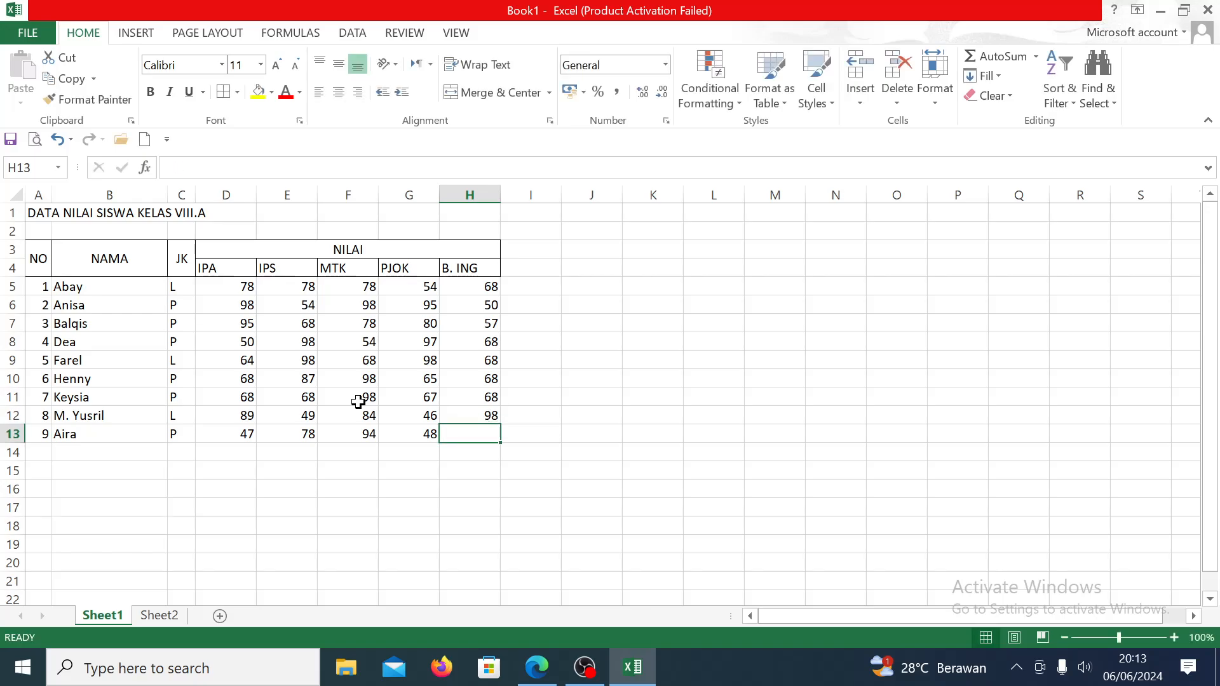
{"action": "type", "text": "90"}
{"action": "key", "text": "Return"}
Step: Center the subject headings IPA to B. ING in D4 to H4 horizontally
{"action": "key", "text": "Left"}
{"action": "key", "text": "Left"}
{"action": "key", "text": "Left"}
{"action": "key", "text": "Left"}
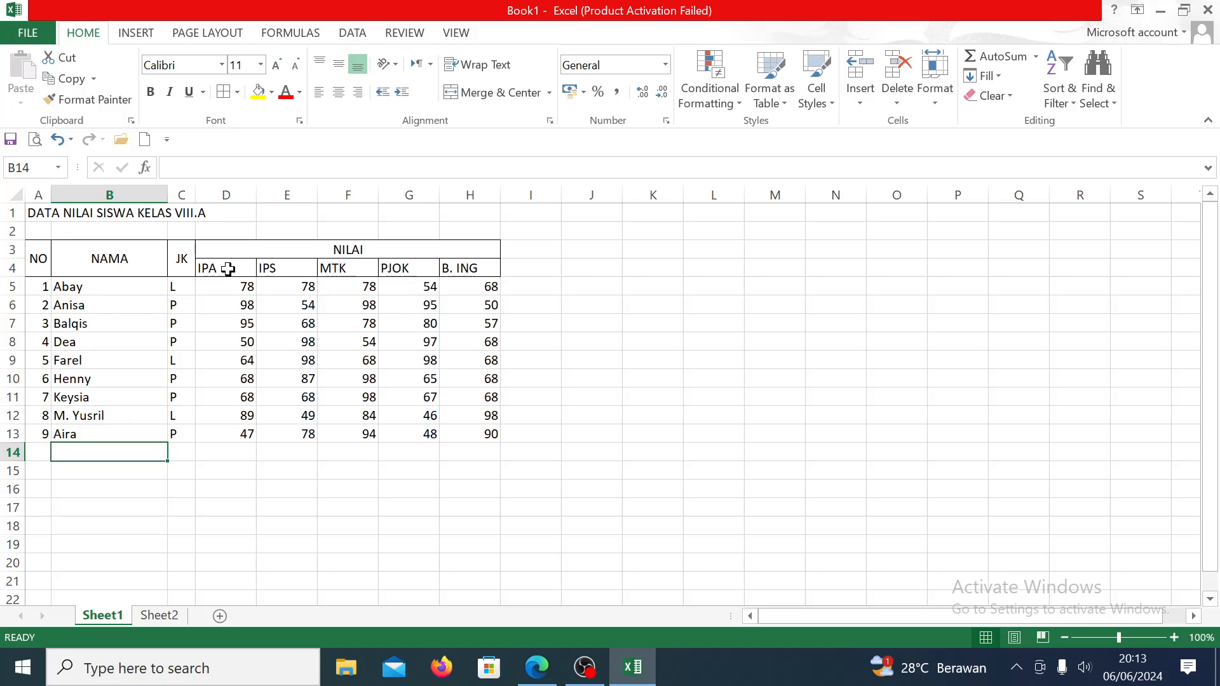
{"action": "left_click_drag", "start_coordinate": [229, 268], "coordinate": [474, 268]}
{"action": "left_click", "coordinate": [337, 93]}
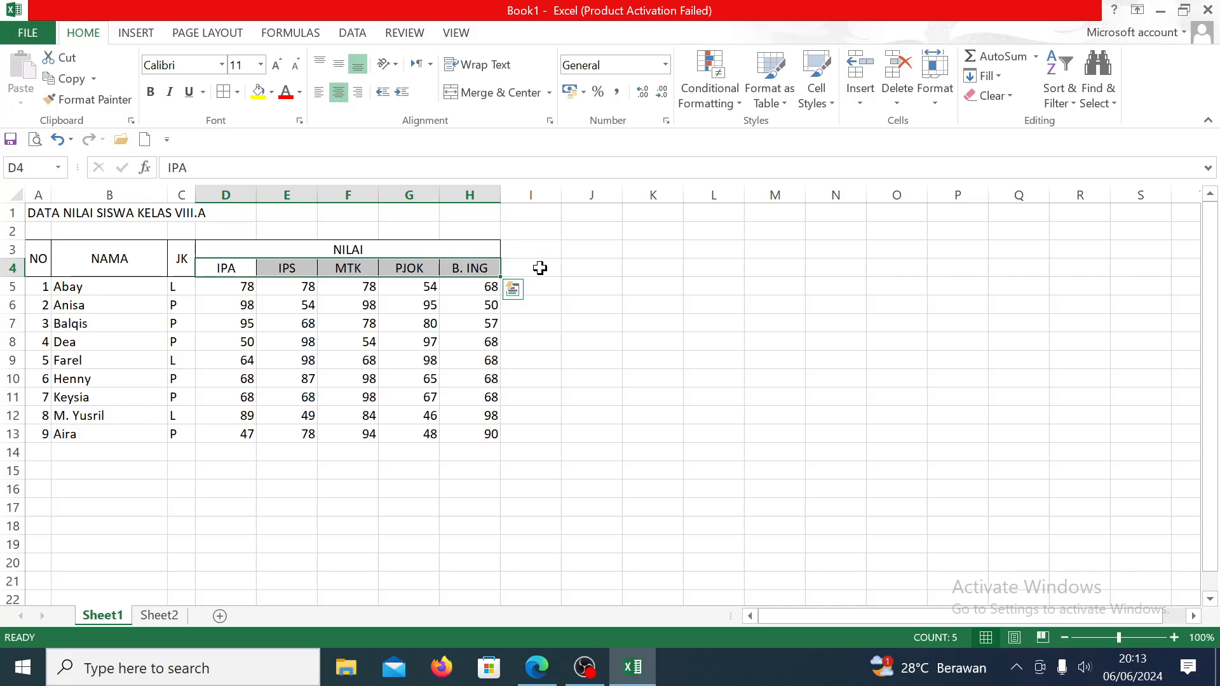
Step: Merge and center cells I3 and I4 beside the NILAI heading and enter the heading JUMLAH NILAI
{"action": "left_click_drag", "start_coordinate": [537, 254], "coordinate": [536, 264]}
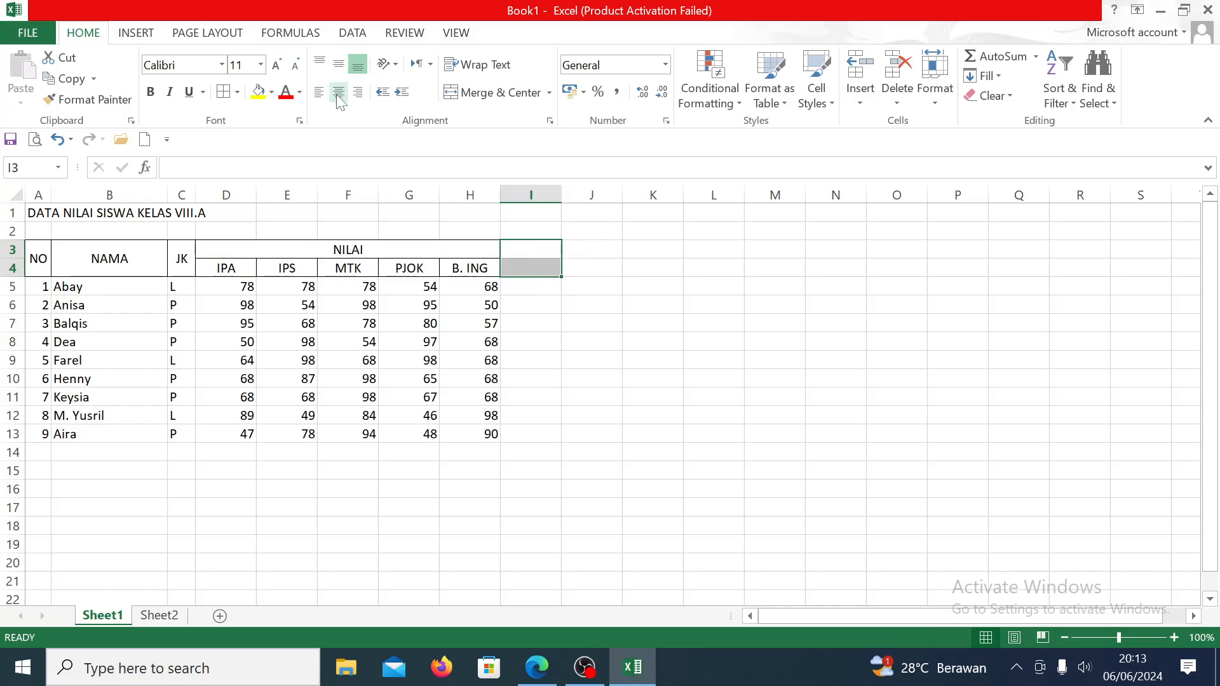
{"action": "left_click", "coordinate": [467, 95]}
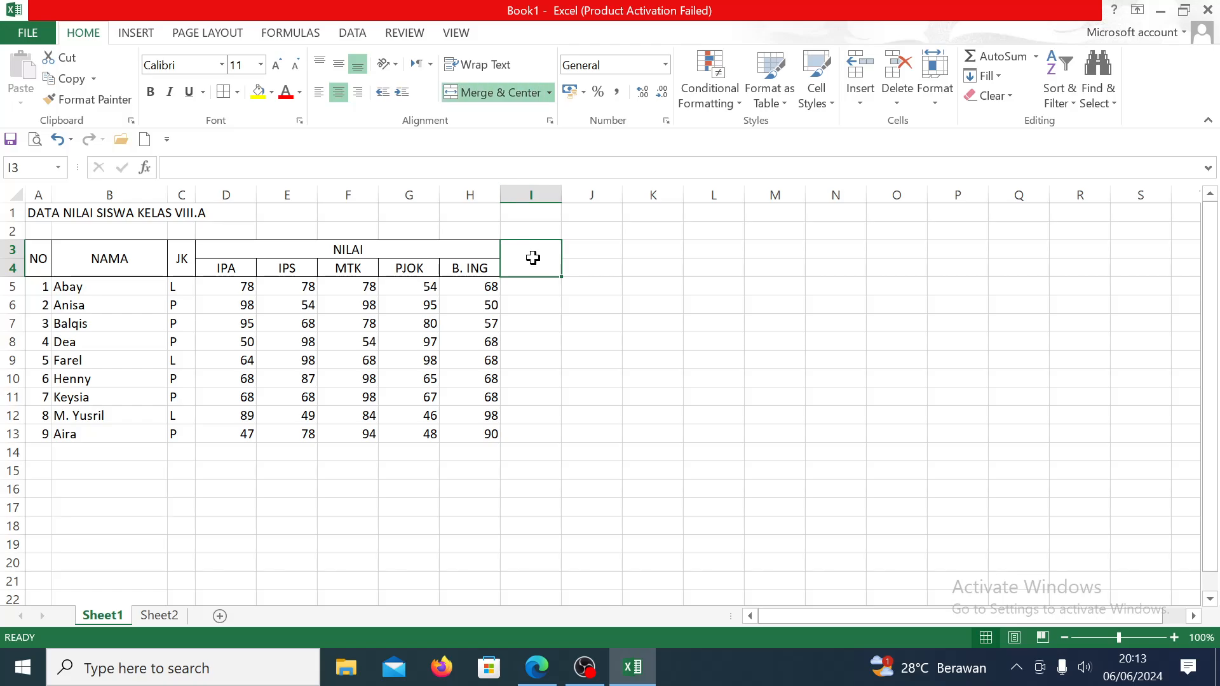
{"action": "type", "text": "JUML"}
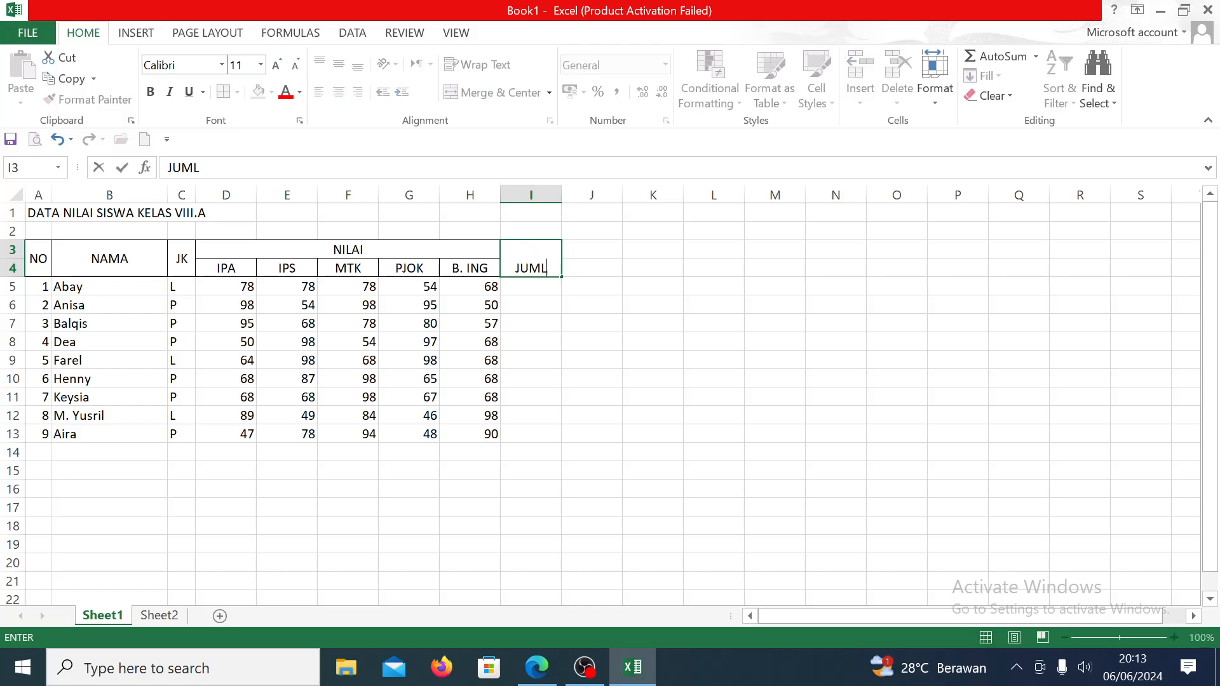
{"action": "type", "text": "AH N"}
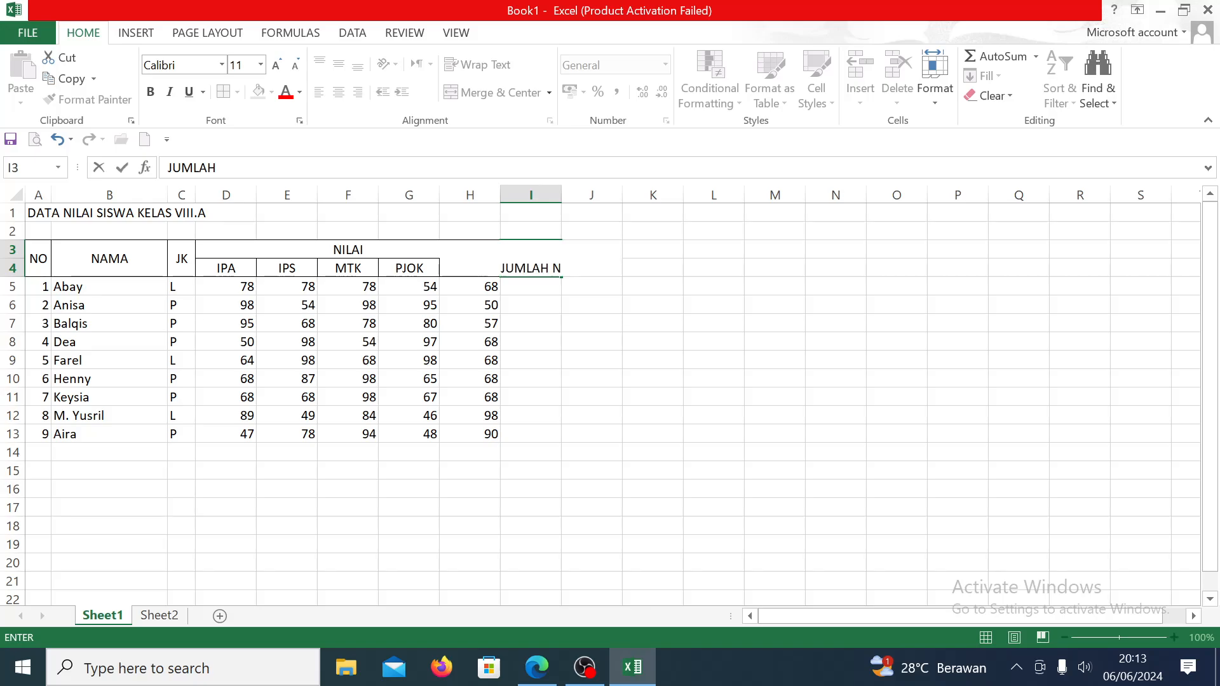
{"action": "type", "text": "ILAI"}
{"action": "key", "text": "Return"}
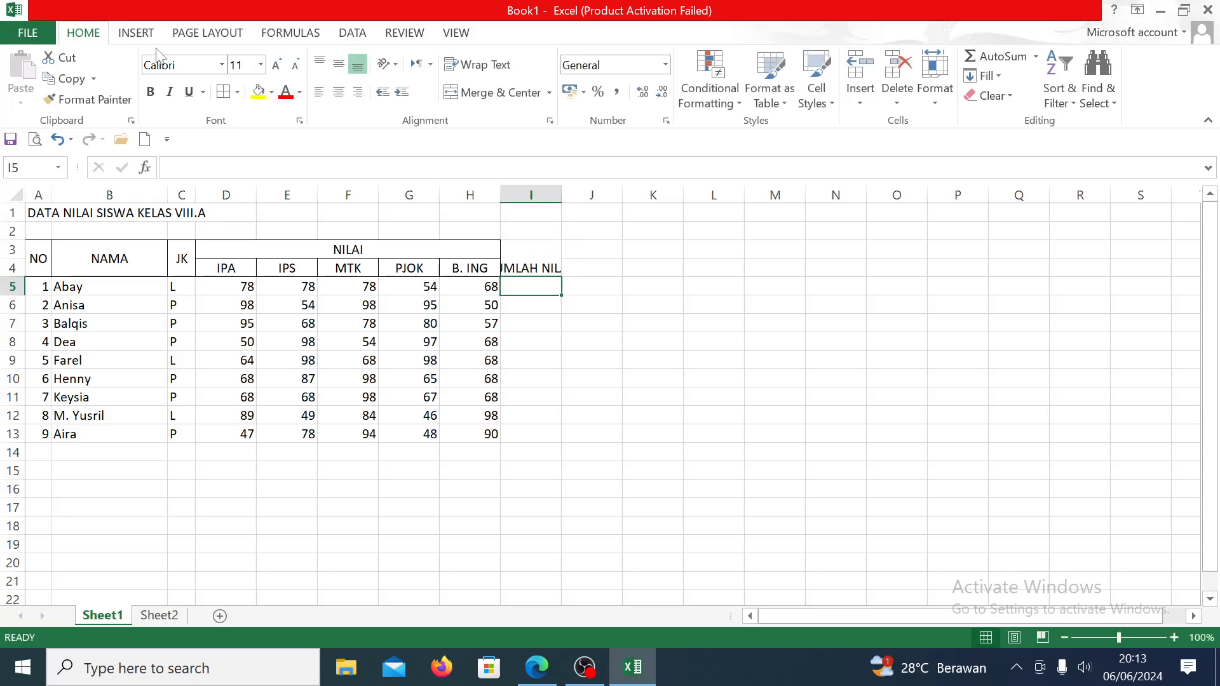
Step: Wrap the text of the JUMLAH NILAI heading in the merged cell I3
{"action": "left_click_drag", "start_coordinate": [540, 249], "coordinate": [545, 264]}
{"action": "left_click", "coordinate": [501, 92]}
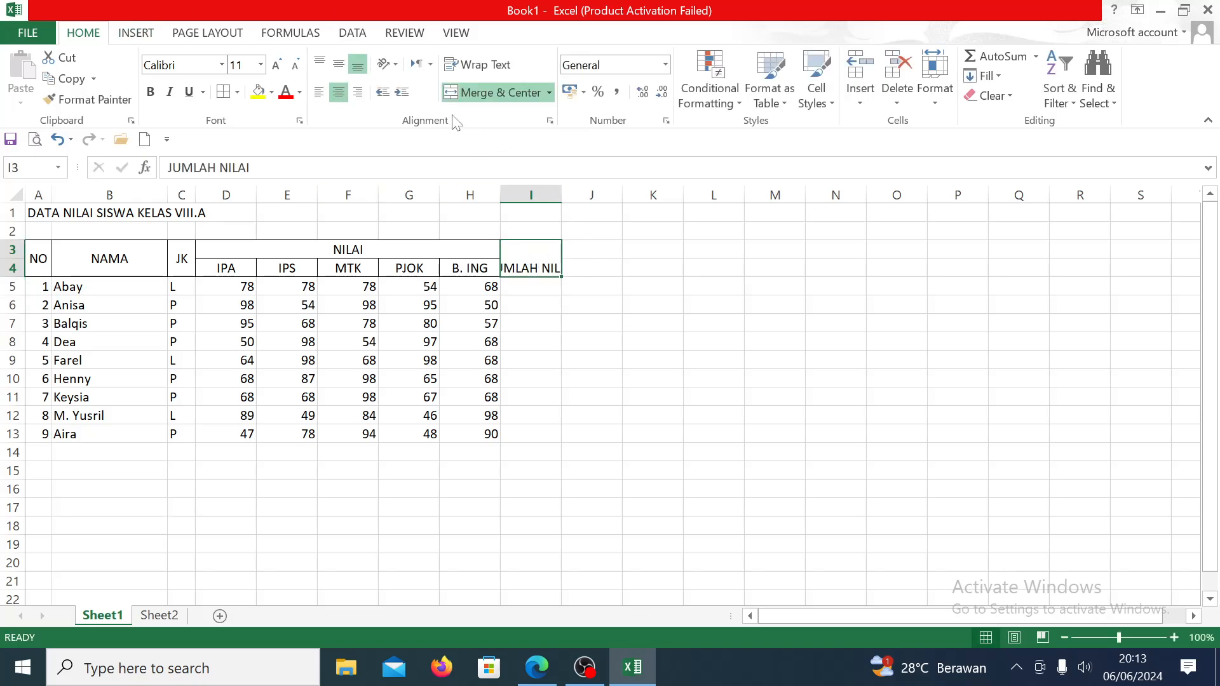
{"action": "left_click", "coordinate": [478, 64]}
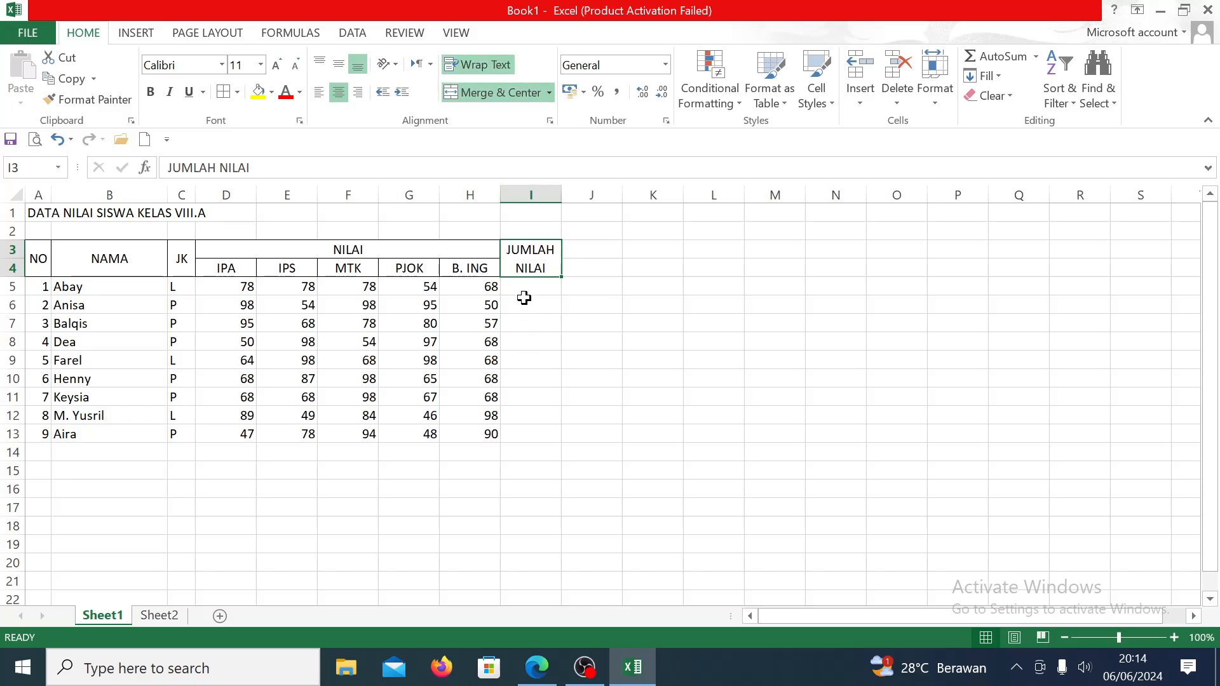
Step: Total the first student's scores in I5 with the formula =SUM(D5:H5)
{"action": "left_click", "coordinate": [543, 284]}
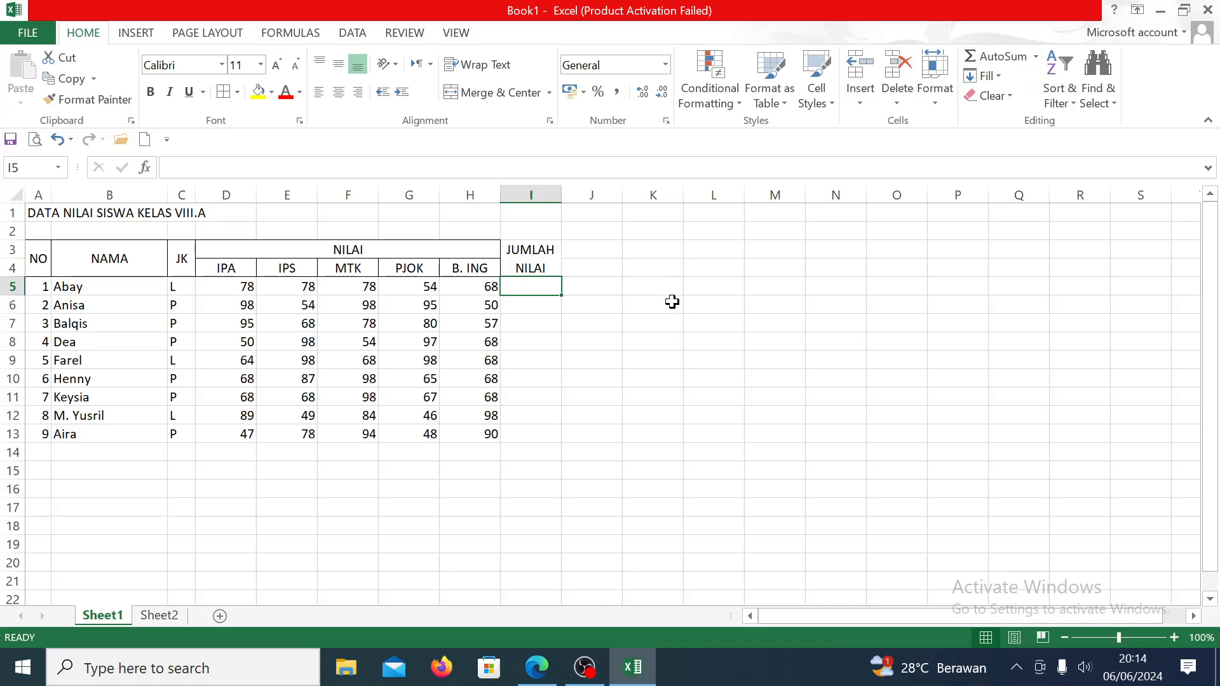
{"action": "type", "text": "=SUM"}
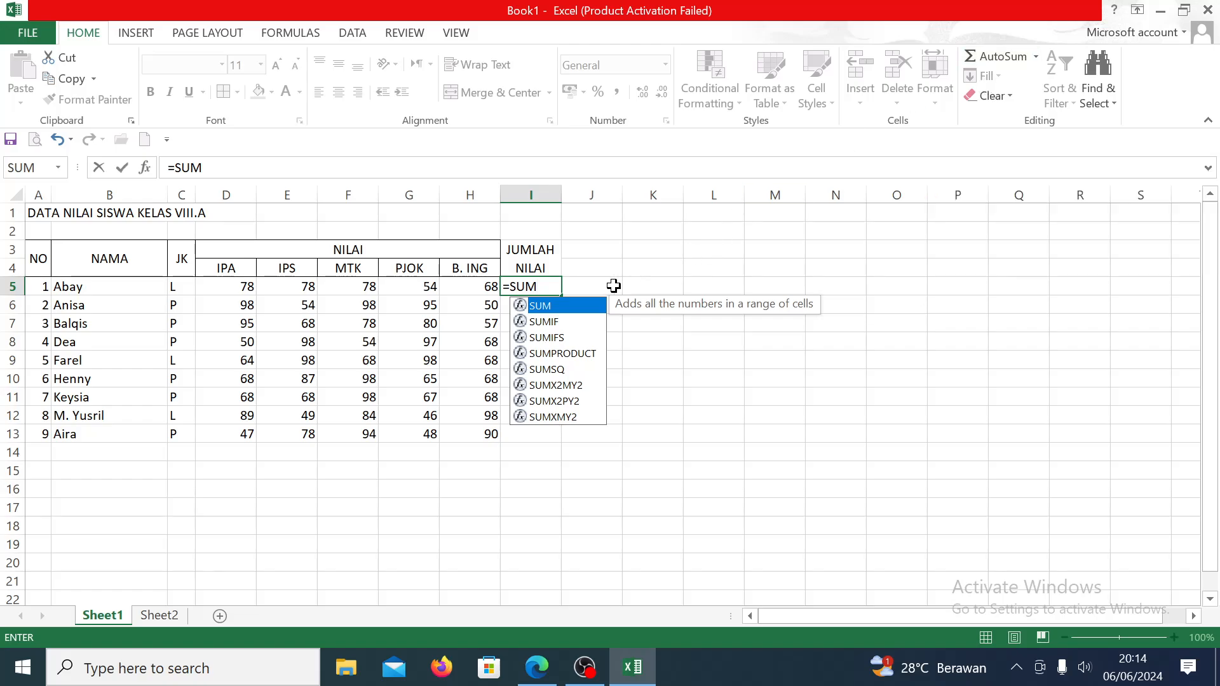
{"action": "type", "text": "("}
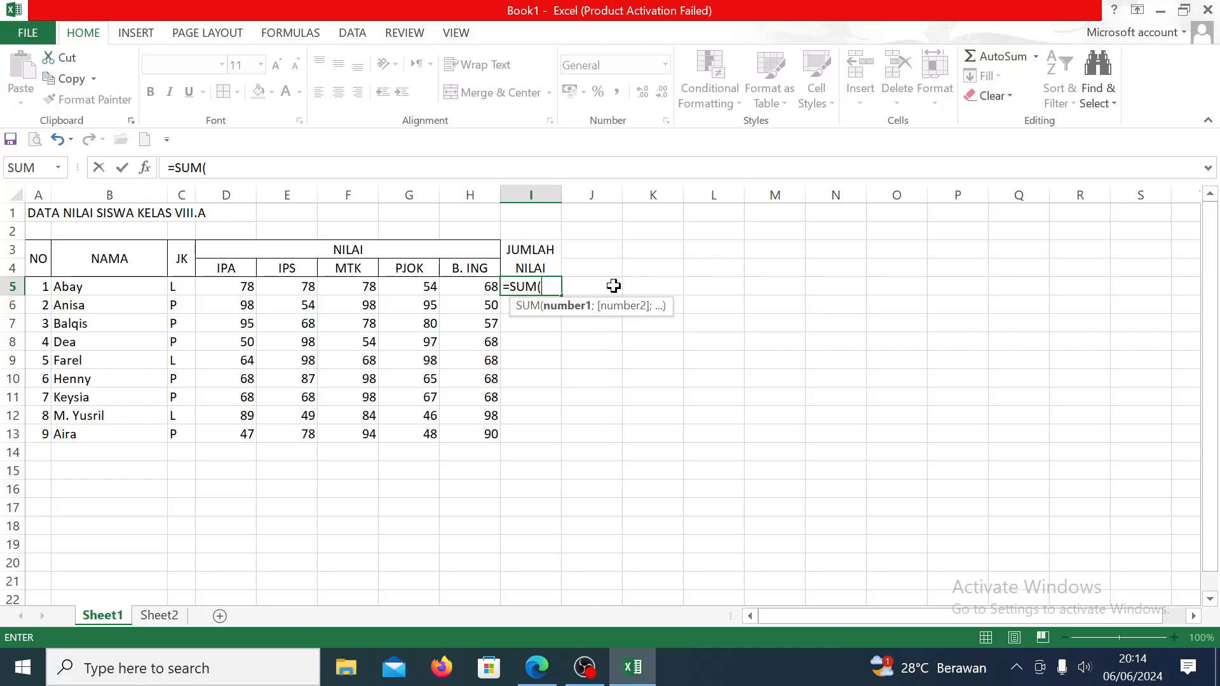
{"action": "left_click", "coordinate": [227, 285]}
{"action": "left_click_drag", "start_coordinate": [230, 284], "coordinate": [470, 292]}
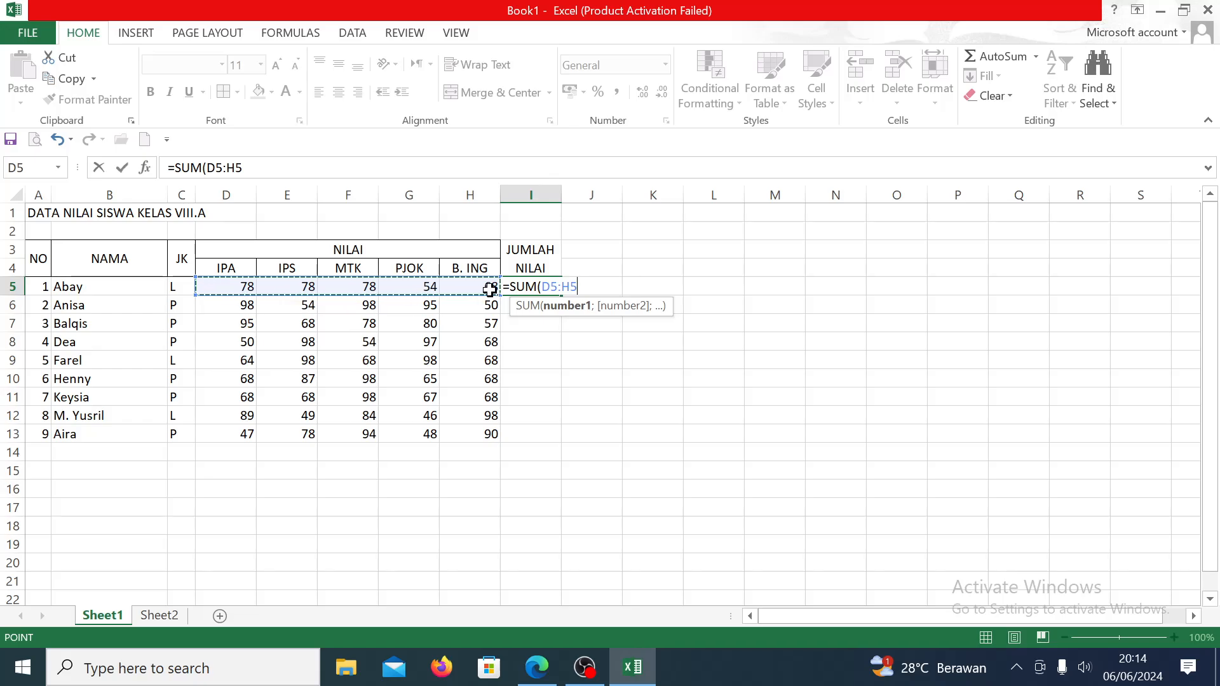
{"action": "key", "text": "Return"}
{"action": "key", "text": "Up"}
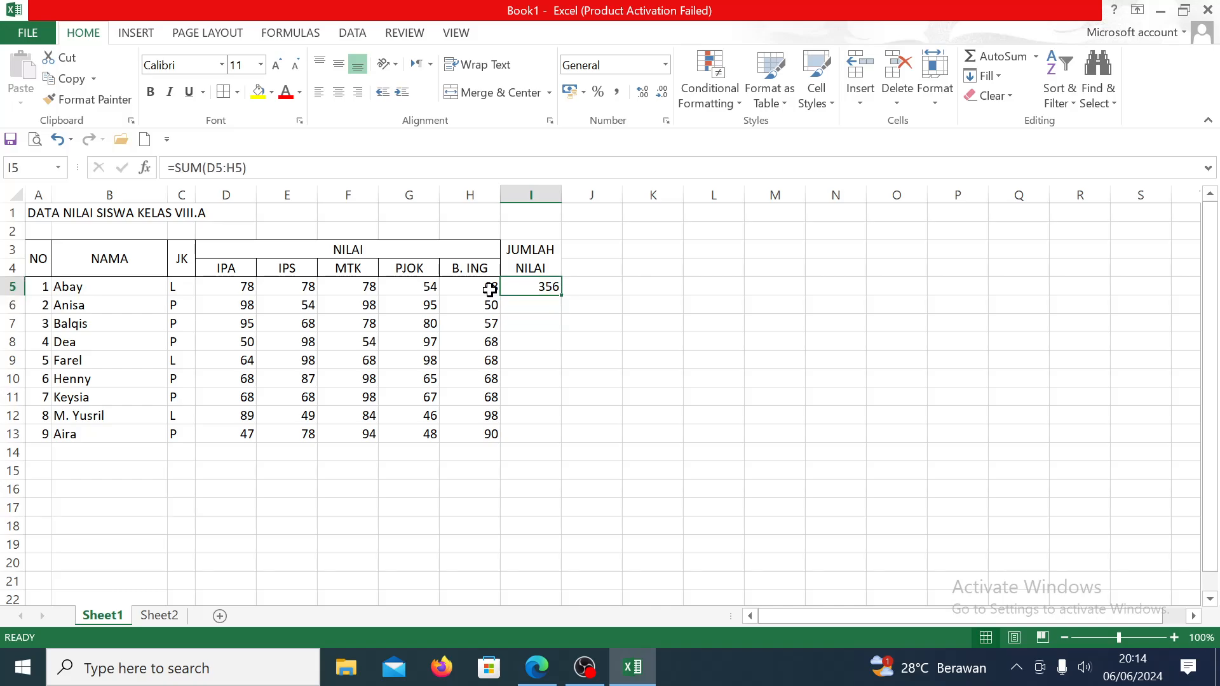
{"action": "key", "text": "Left"}
{"action": "key", "text": "Left"}
{"action": "key", "text": "Left"}
{"action": "key", "text": "Left"}
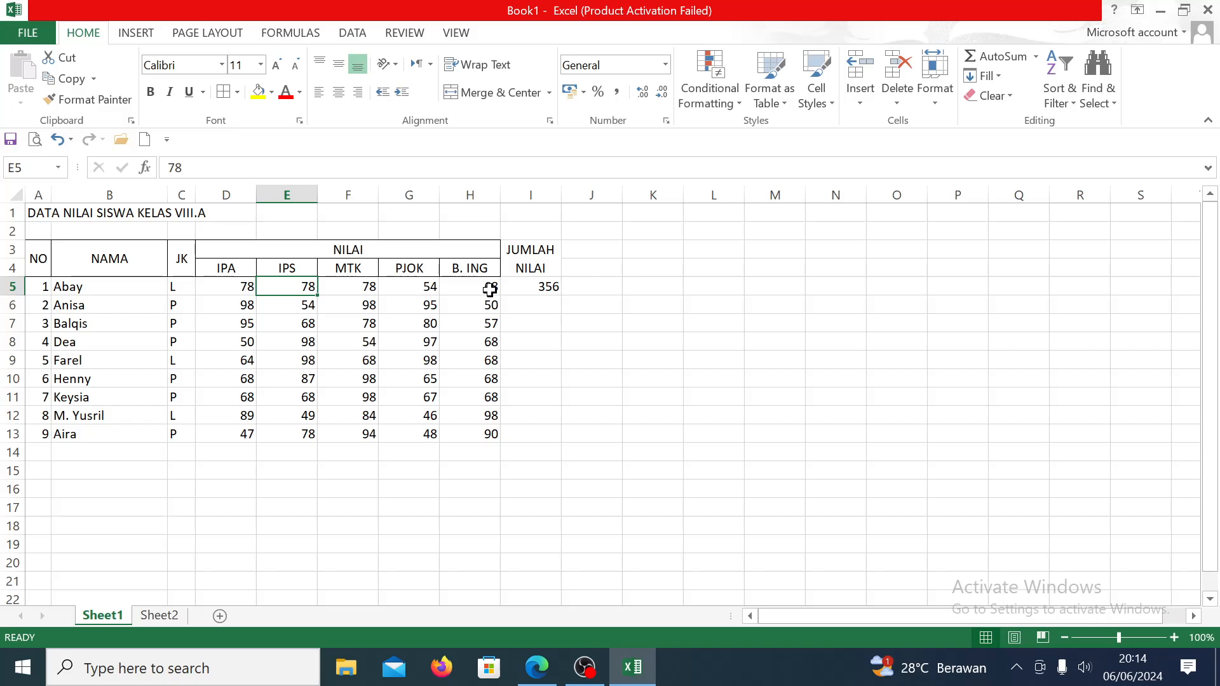
Step: Change the first student's IPS score in E5 to 10
{"action": "type", "text": "10"}
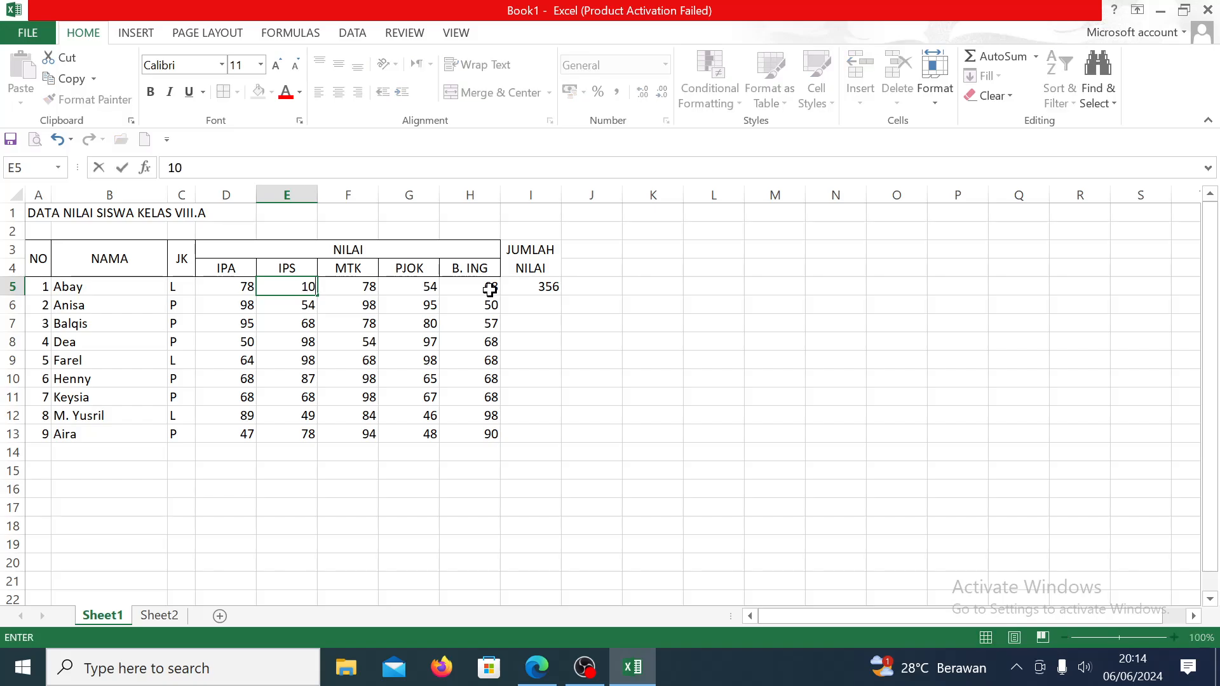
{"action": "key", "text": "Return"}
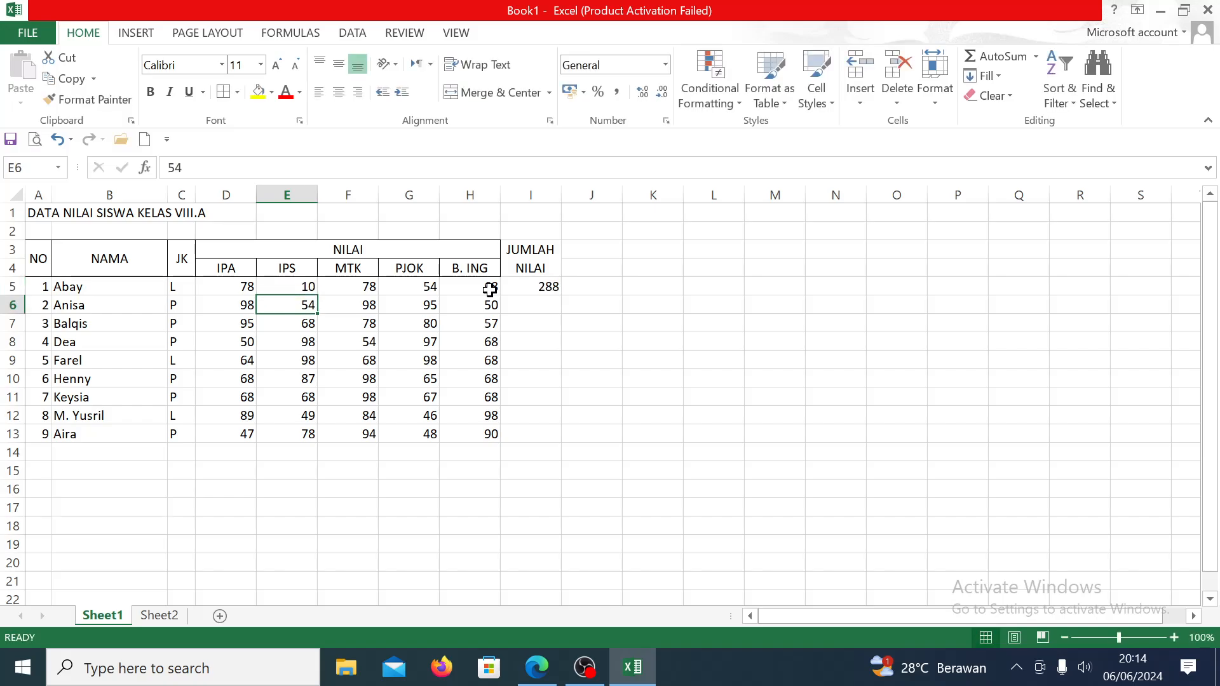
Step: Copy the total formula from I5 down to I13 and check the copied formulas in I6 and I7
{"action": "left_click", "coordinate": [550, 287]}
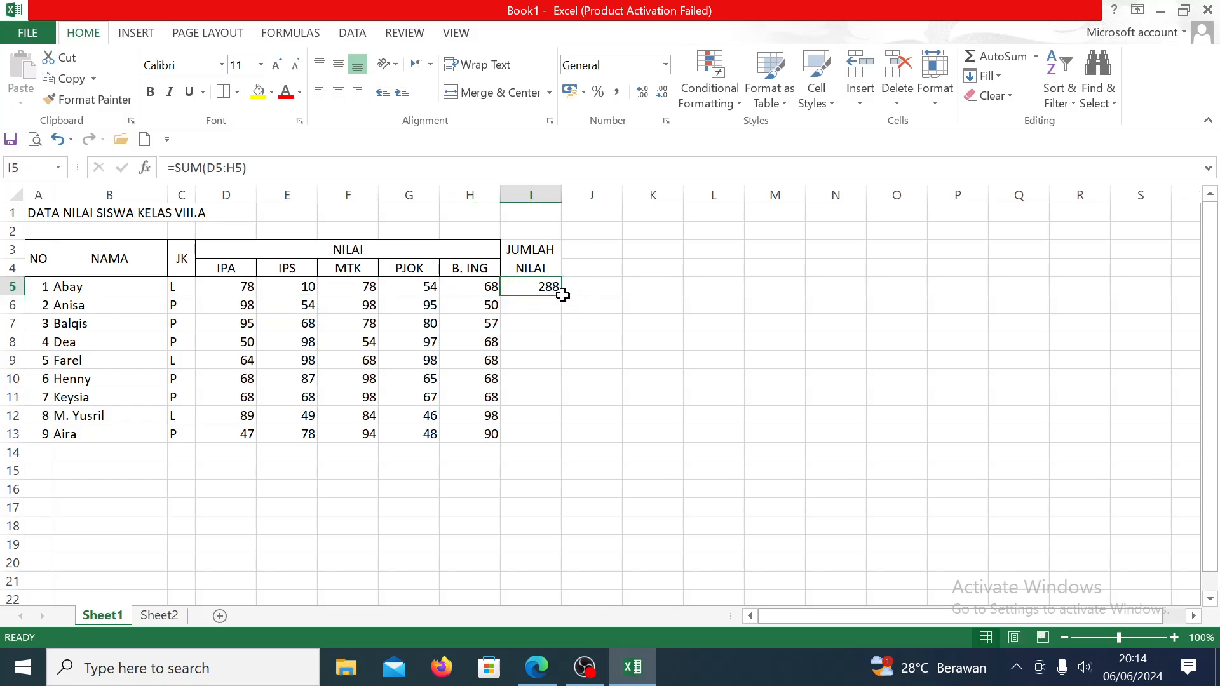
{"action": "left_click_drag", "start_coordinate": [563, 294], "coordinate": [566, 442]}
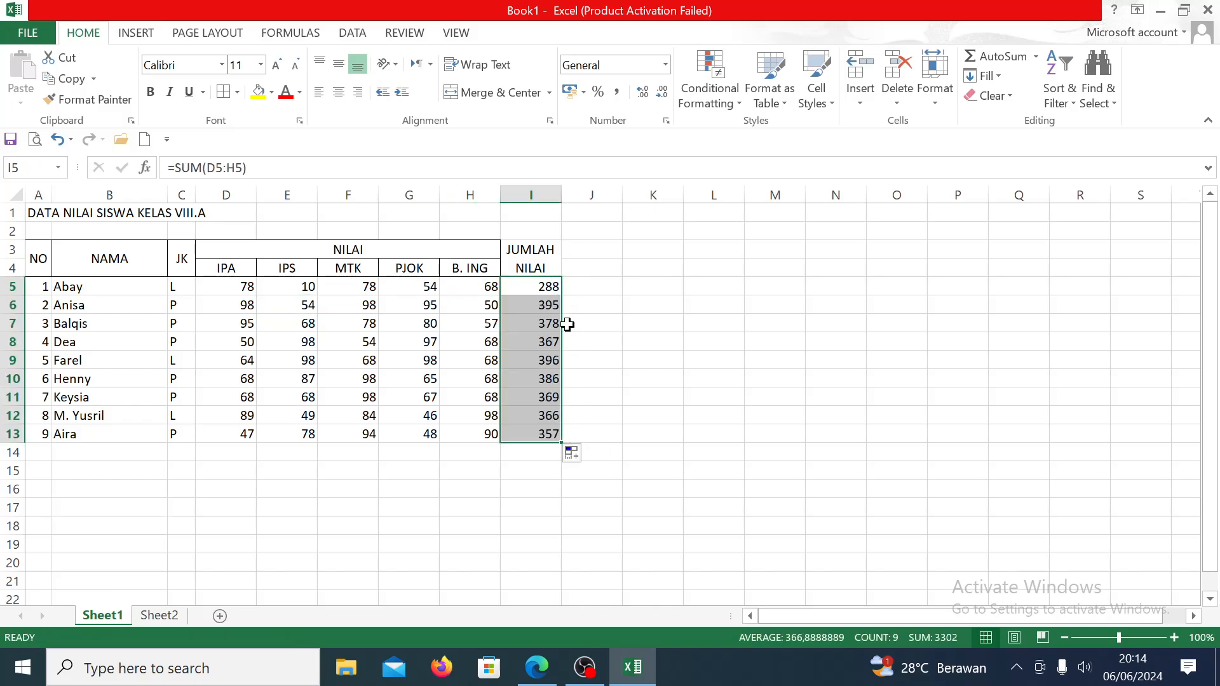
{"action": "left_click", "coordinate": [548, 306]}
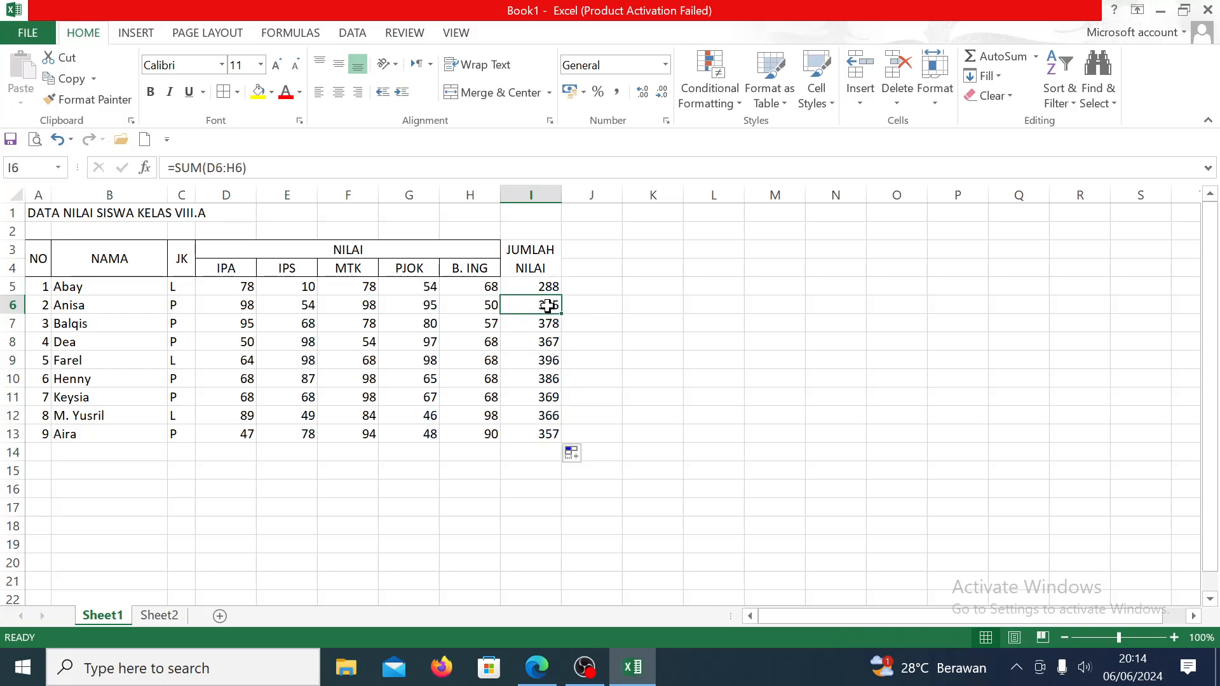
{"action": "key", "text": "F2"}
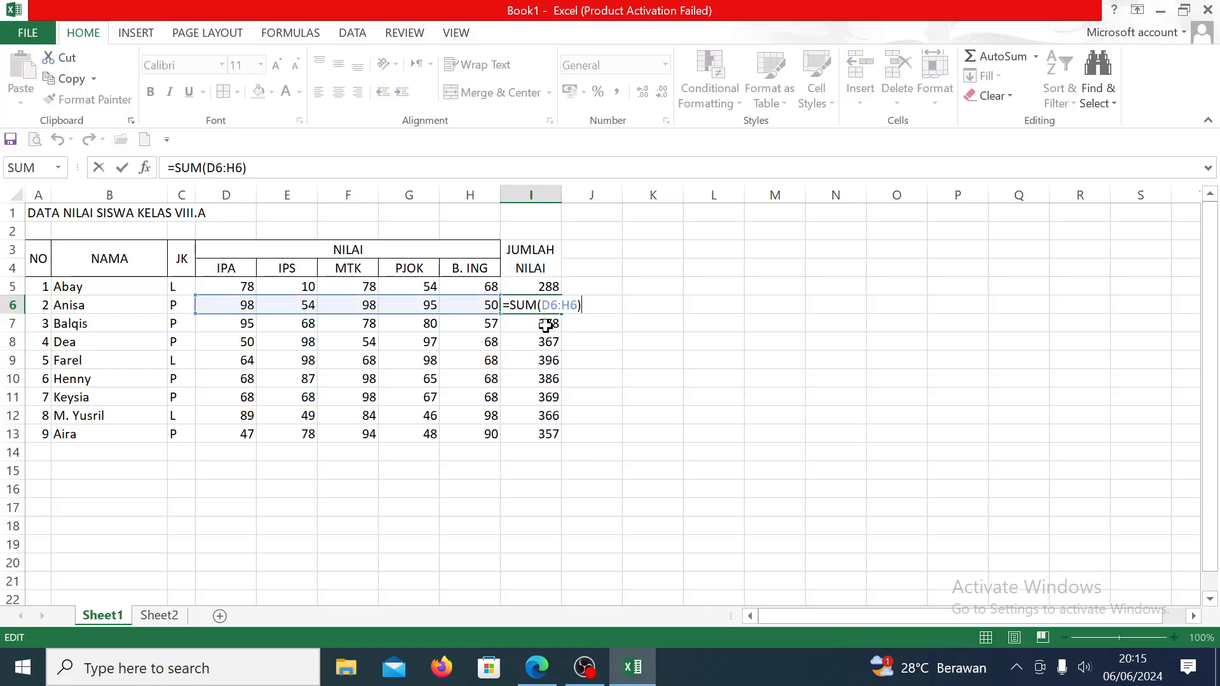
{"action": "key", "text": "Return"}
{"action": "key", "text": "F2"}
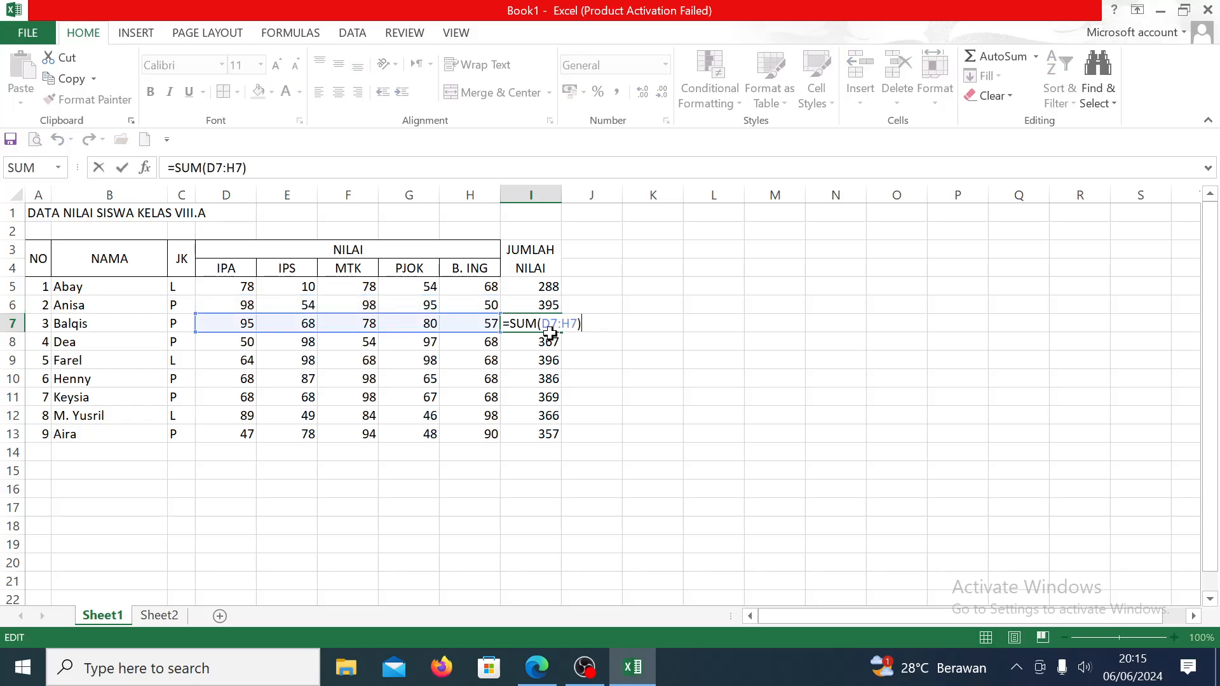
{"action": "key", "text": "Return"}
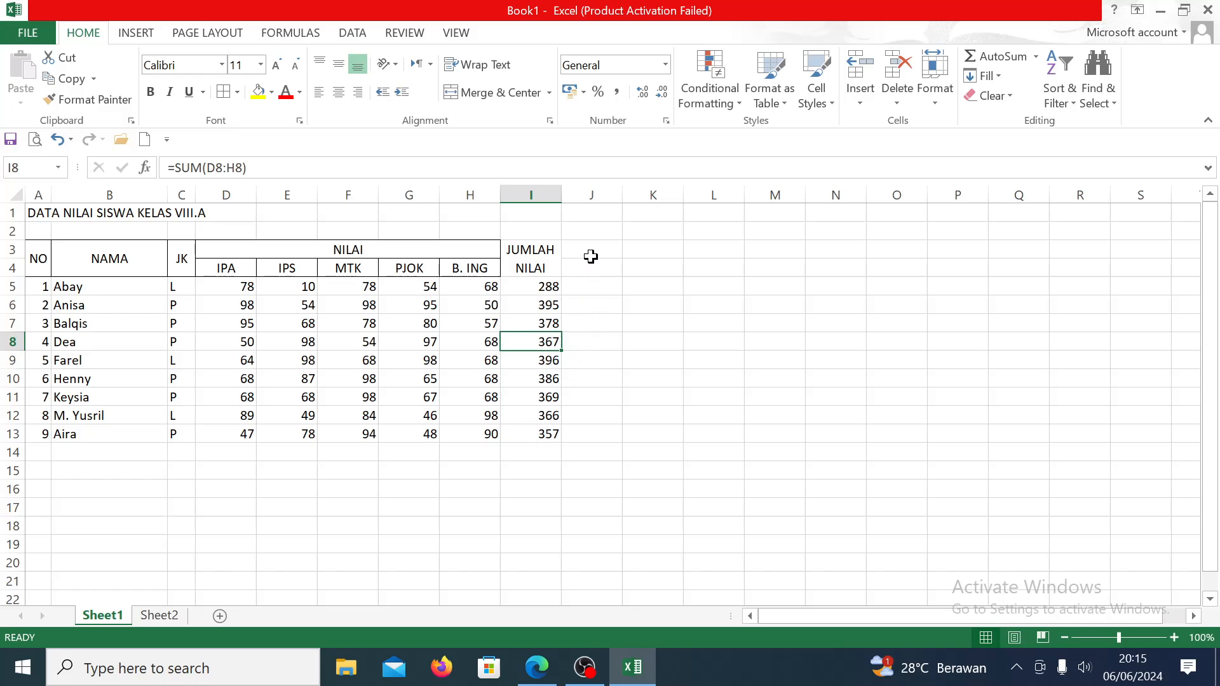
Step: Merge and center cells J3 and J4 beside the JUMLAH NILAI heading and enter the heading Rata-rata
{"action": "left_click_drag", "start_coordinate": [591, 251], "coordinate": [591, 264]}
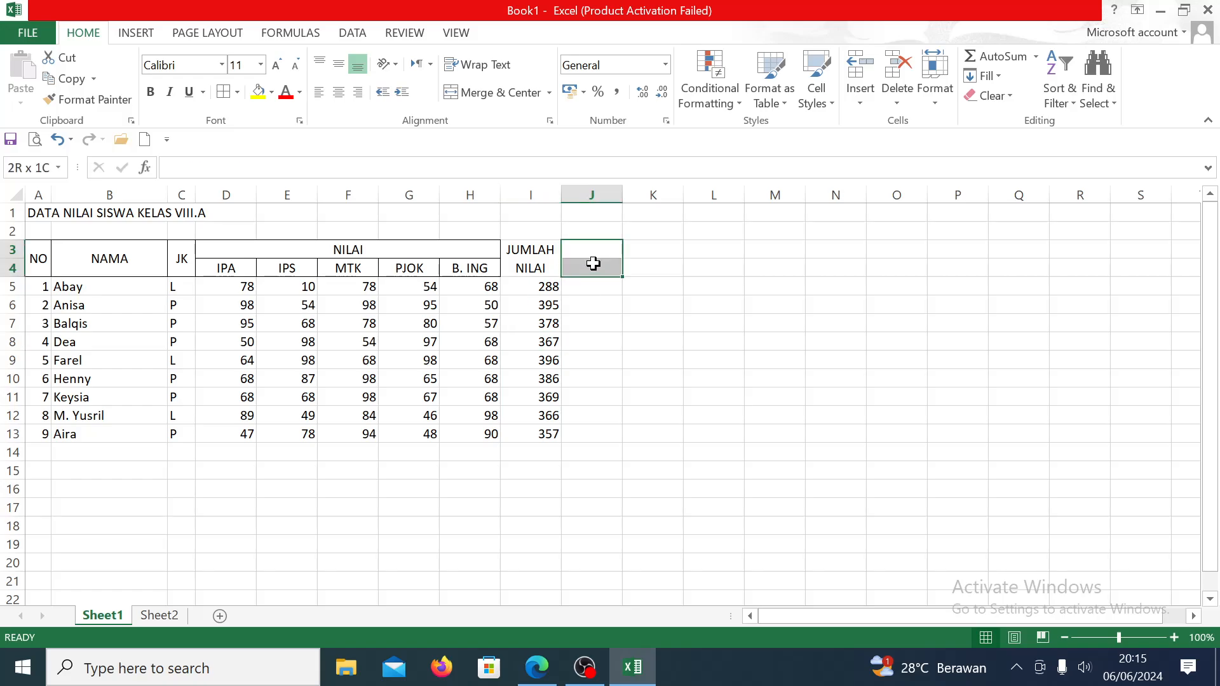
{"action": "left_click", "coordinate": [499, 100]}
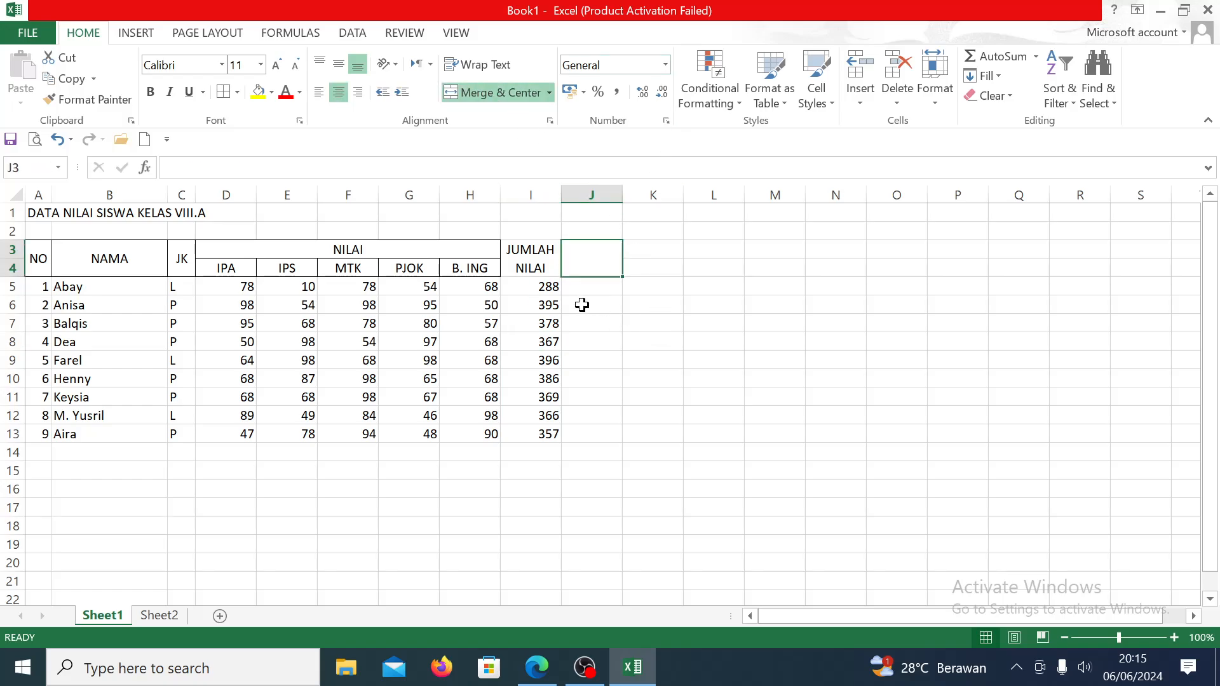
{"action": "type", "text": "rATA"}
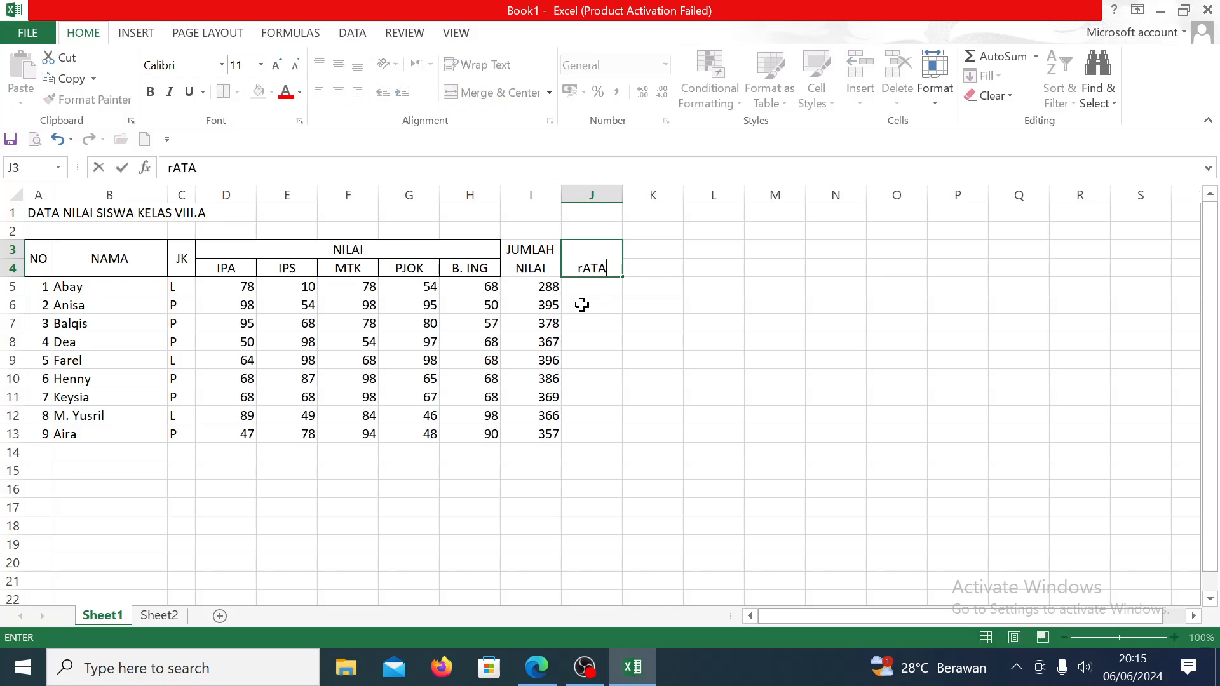
{"action": "type", "text": "-rata"}
{"action": "key", "text": "Return"}
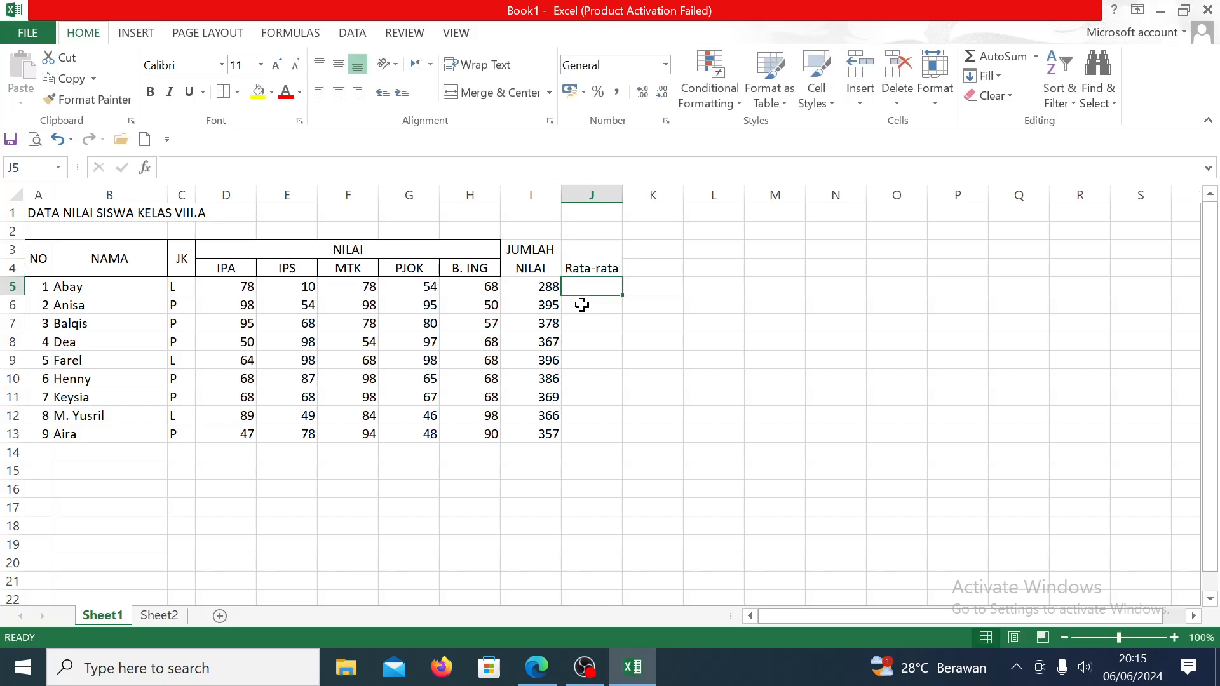
Step: Wrap the text of the Rata-rata heading and narrow column J so the heading breaks onto two lines
{"action": "left_click", "coordinate": [590, 262]}
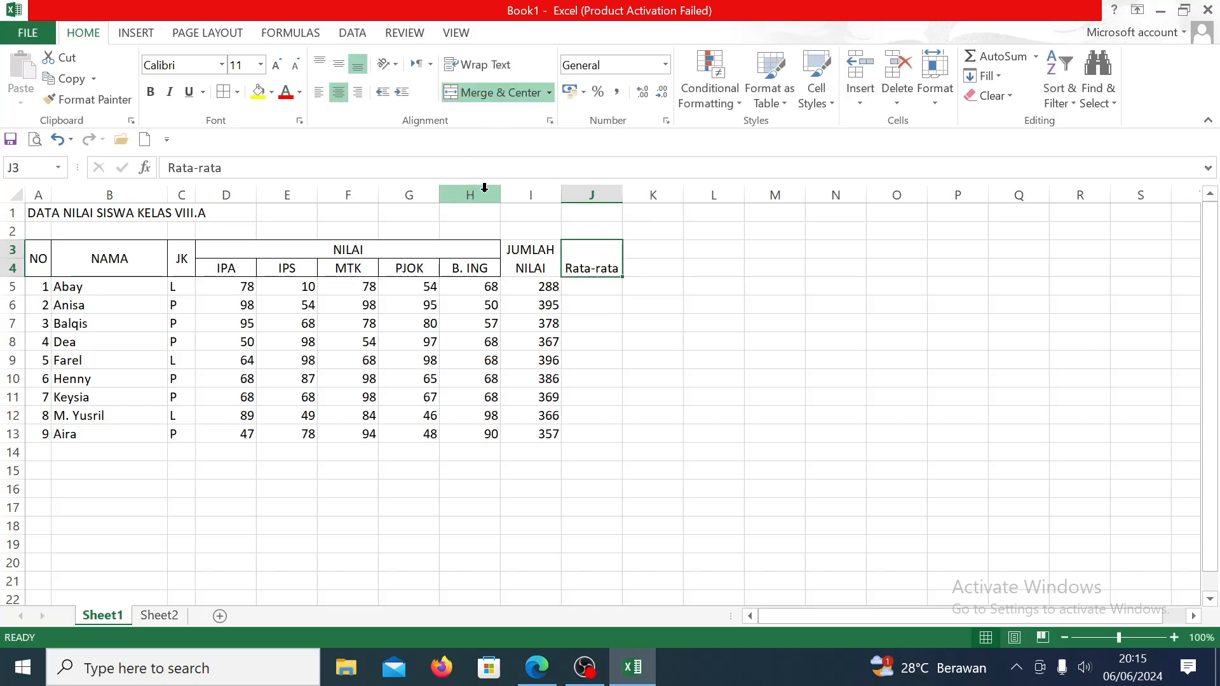
{"action": "left_click", "coordinate": [477, 64]}
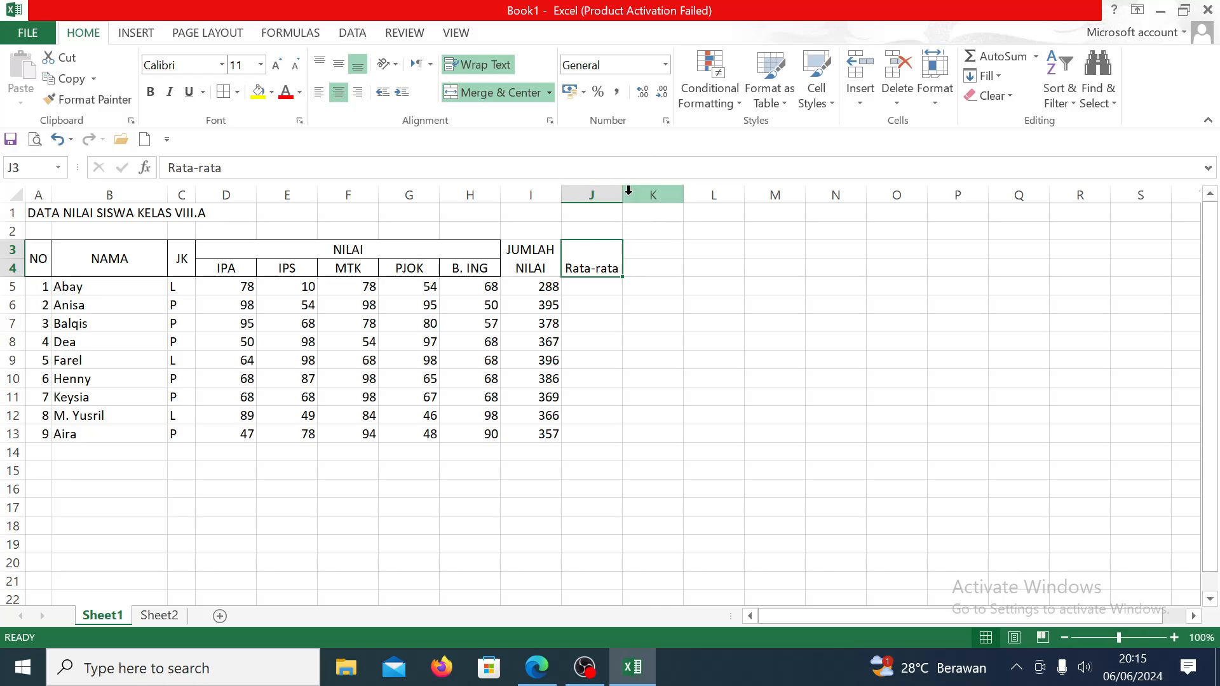
{"action": "left_click_drag", "start_coordinate": [623, 195], "coordinate": [594, 203]}
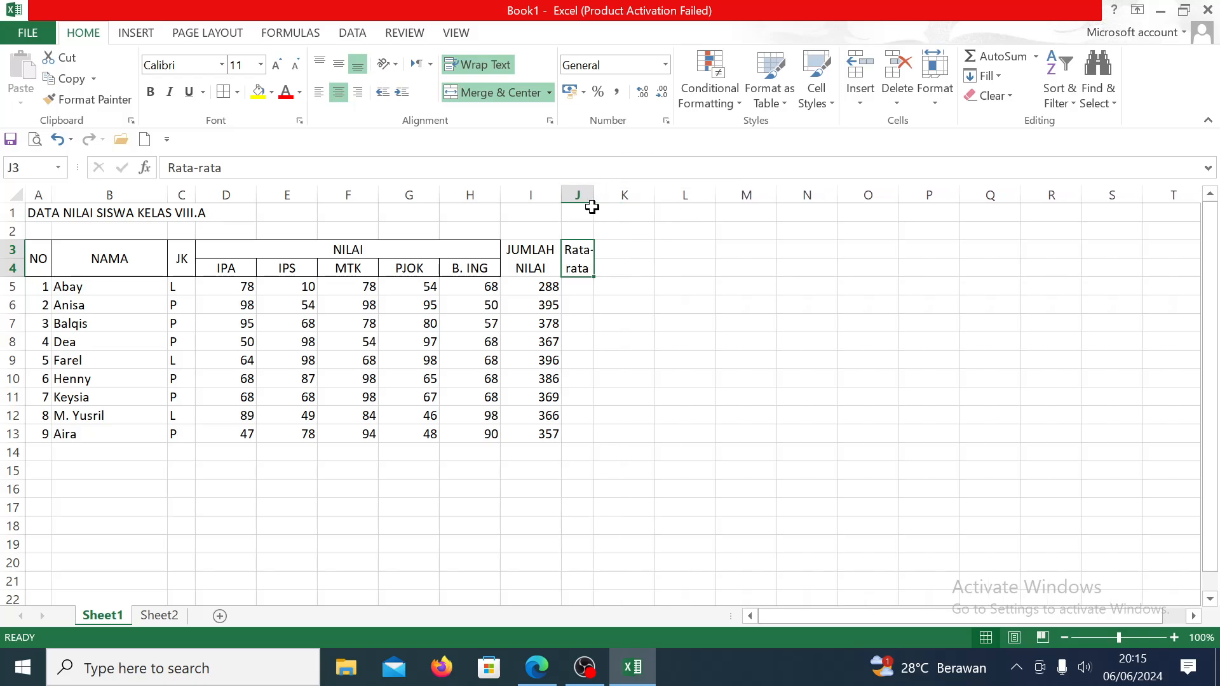
Step: Calculate the first student's average in J5 with the manual formula =(D5+E5+F5++G5+H5)/5
{"action": "left_click", "coordinate": [578, 291]}
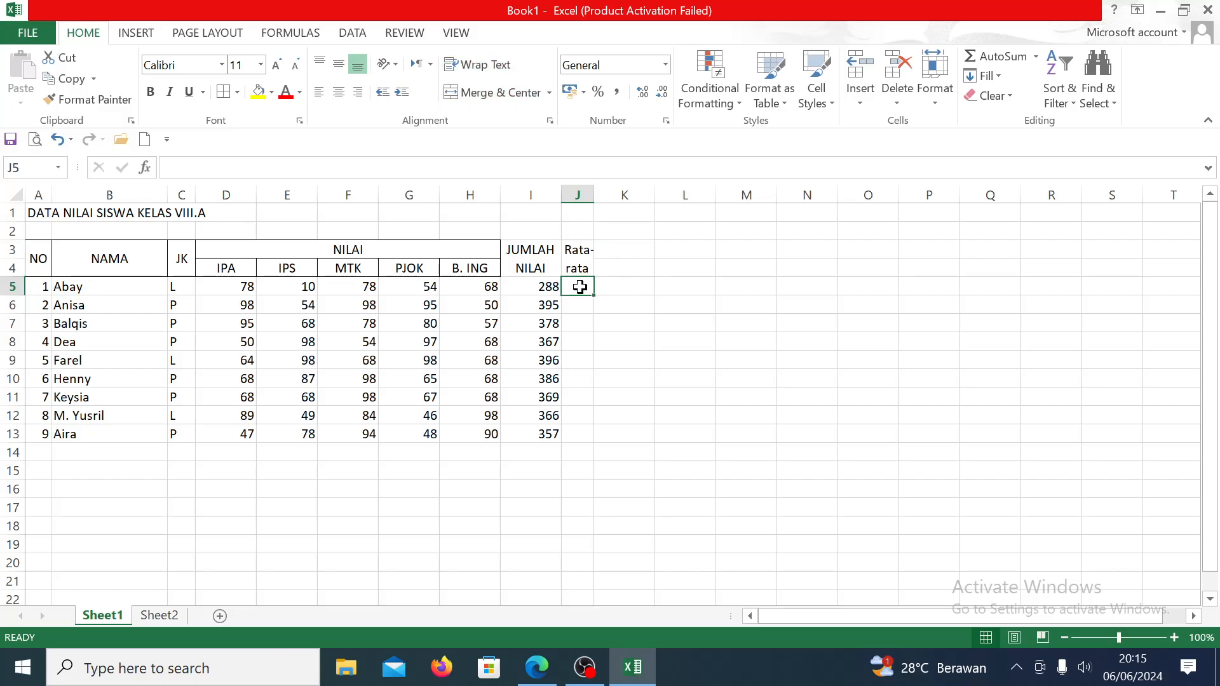
{"action": "type", "text": "="}
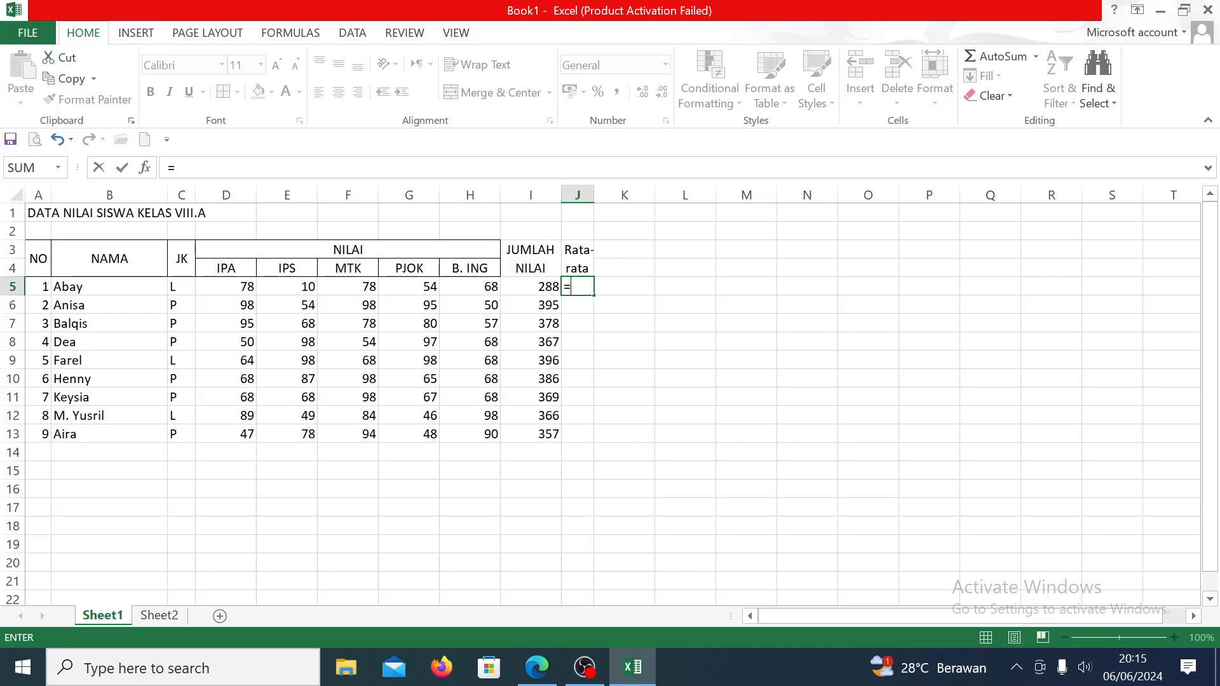
{"action": "type", "text": "("}
{"action": "left_click", "coordinate": [232, 287]}
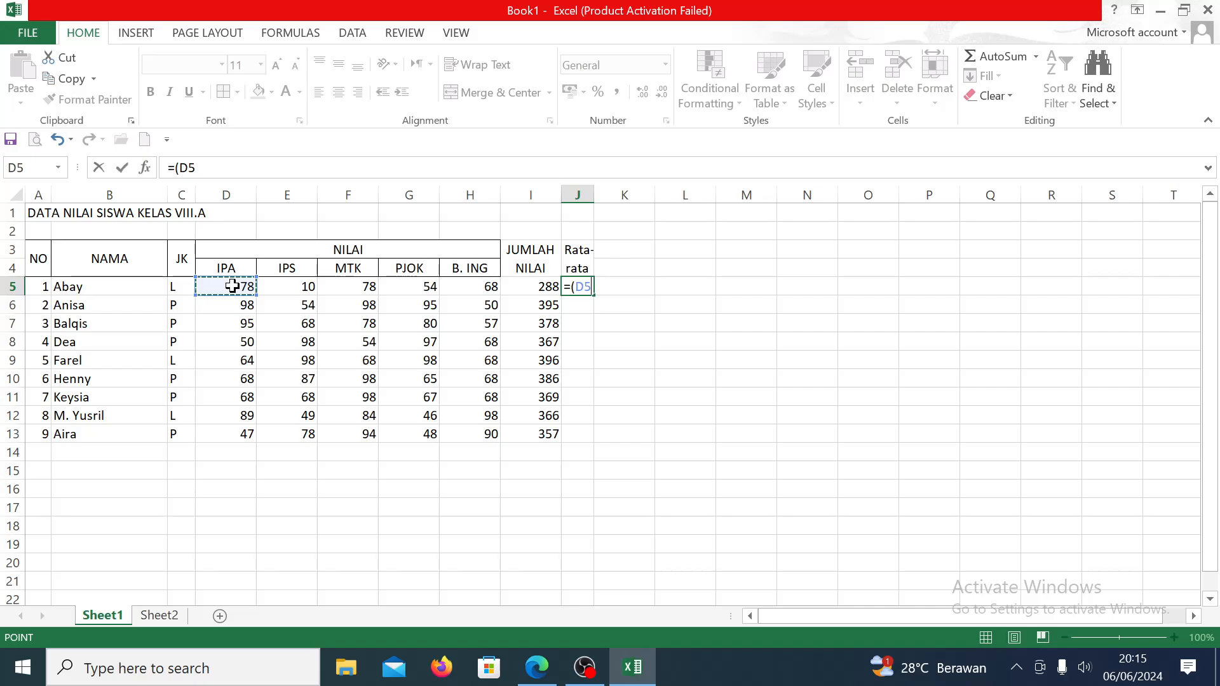
{"action": "type", "text": "+"}
{"action": "left_click", "coordinate": [306, 286]}
{"action": "type", "text": "+"}
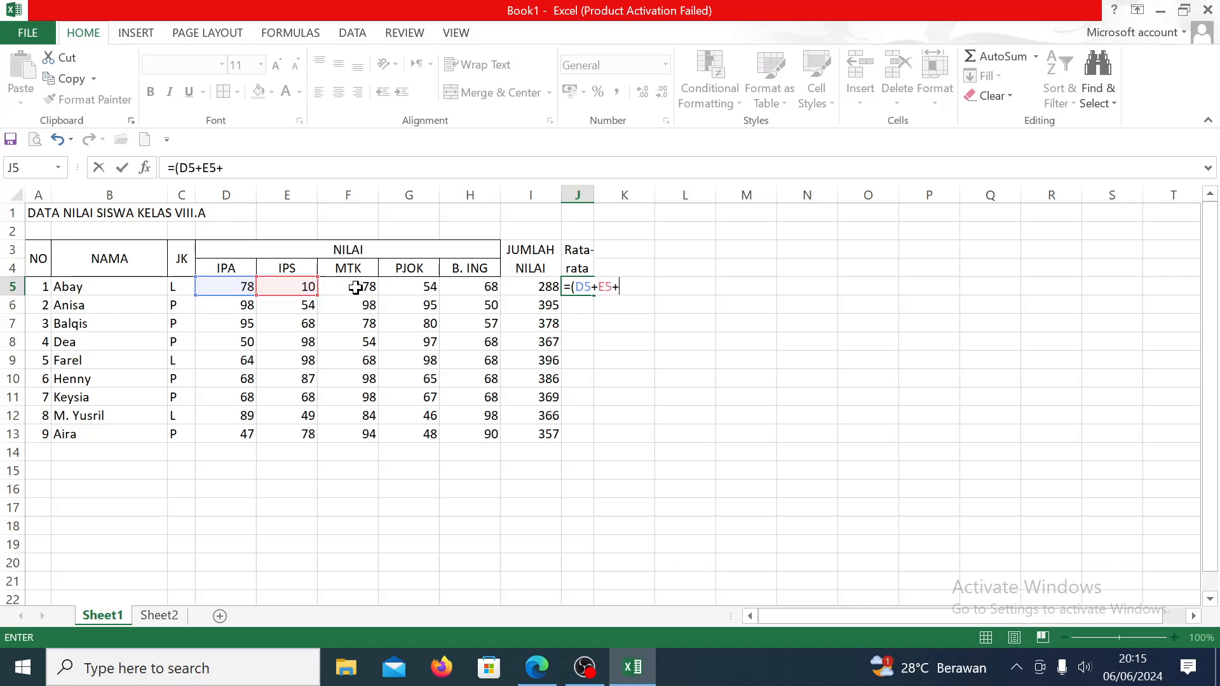
{"action": "left_click", "coordinate": [356, 288]}
{"action": "type", "text": "++"}
{"action": "left_click", "coordinate": [406, 288]}
{"action": "type", "text": "+"}
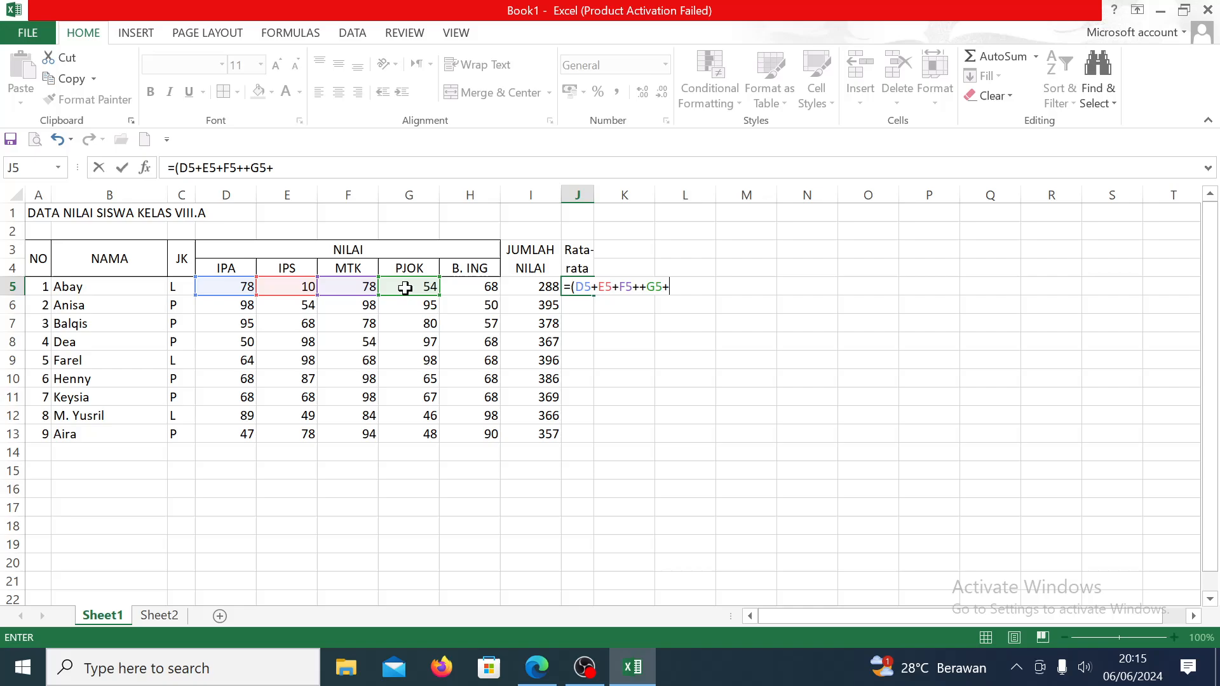
{"action": "left_click", "coordinate": [456, 288]}
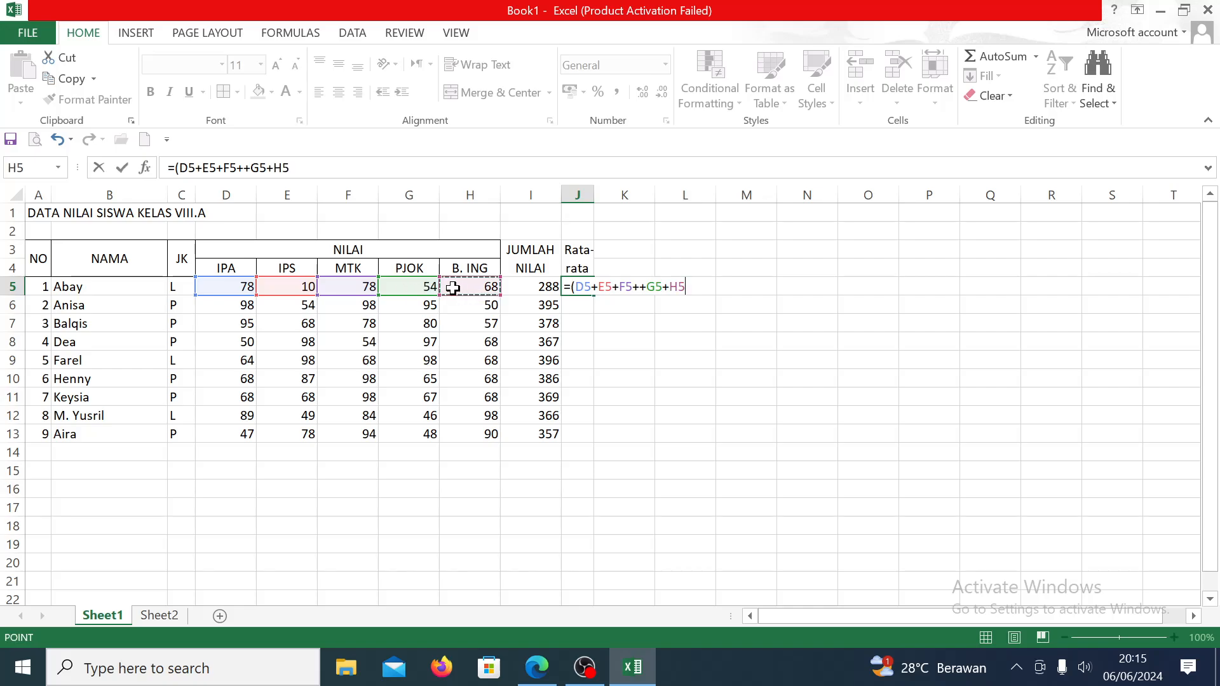
{"action": "type", "text": ")/5"}
{"action": "key", "text": "Return"}
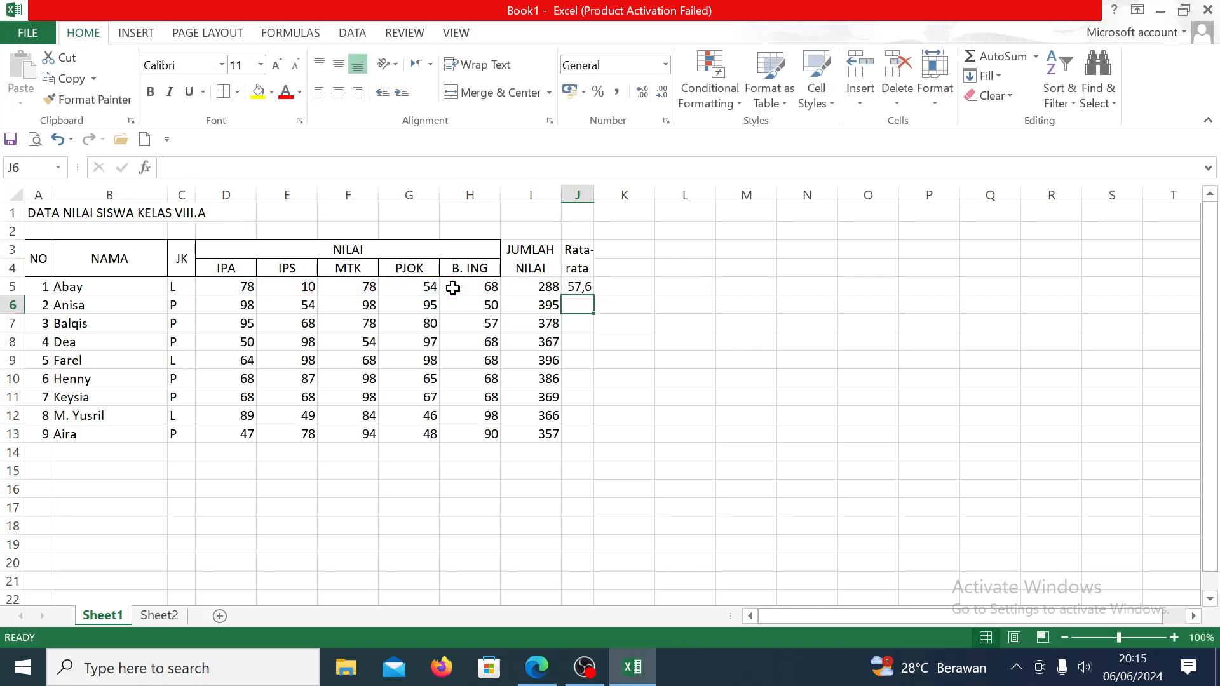
Step: Replace the formula in J5 with =AVERAGE(D5:H5) and copy it down to J13
{"action": "key", "text": "Up"}
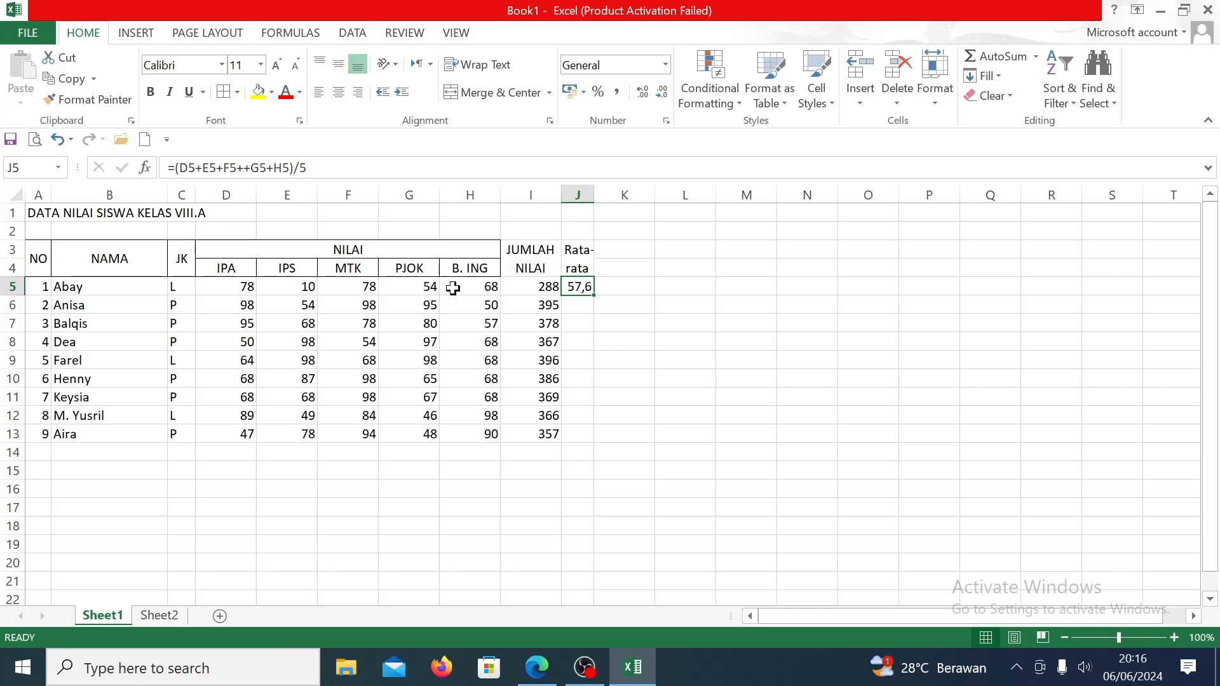
{"action": "type", "text": "="}
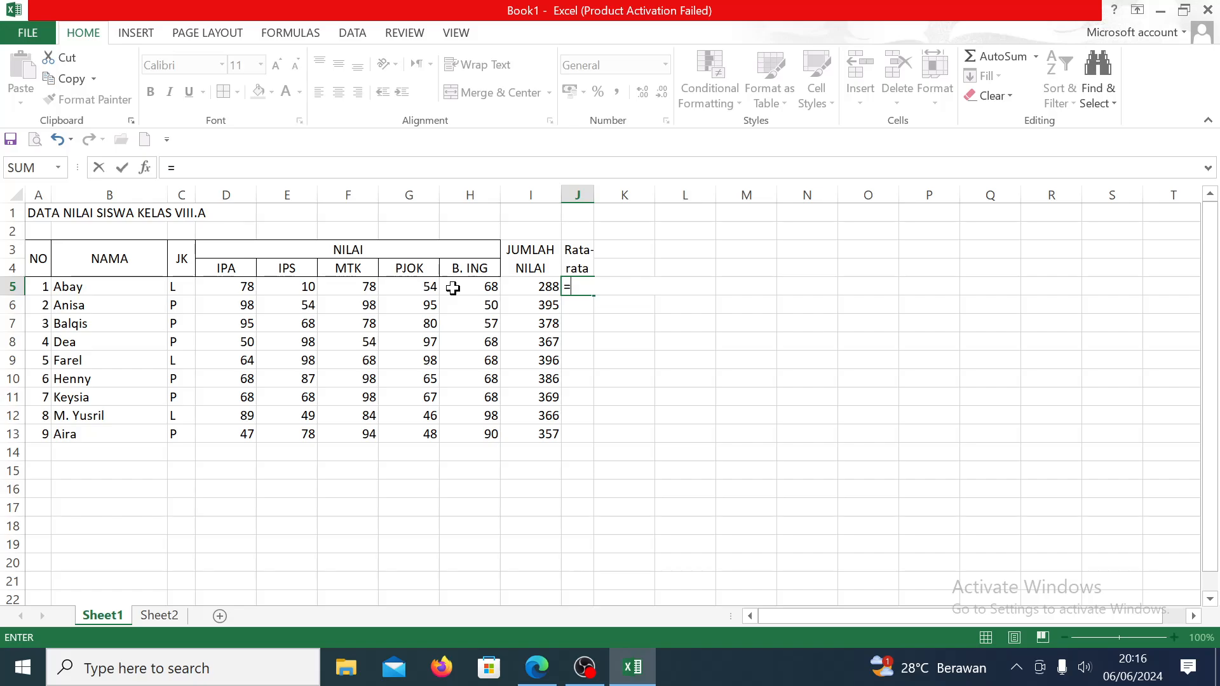
{"action": "key", "text": "Escape"}
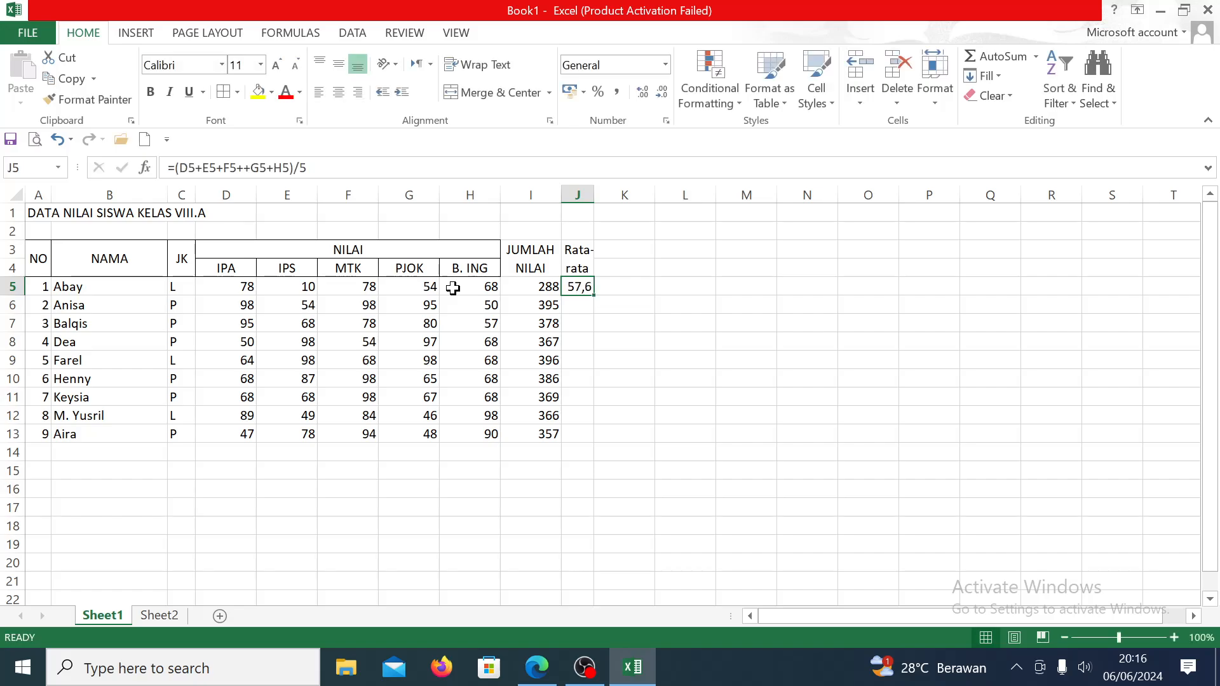
{"action": "type", "text": "=av"}
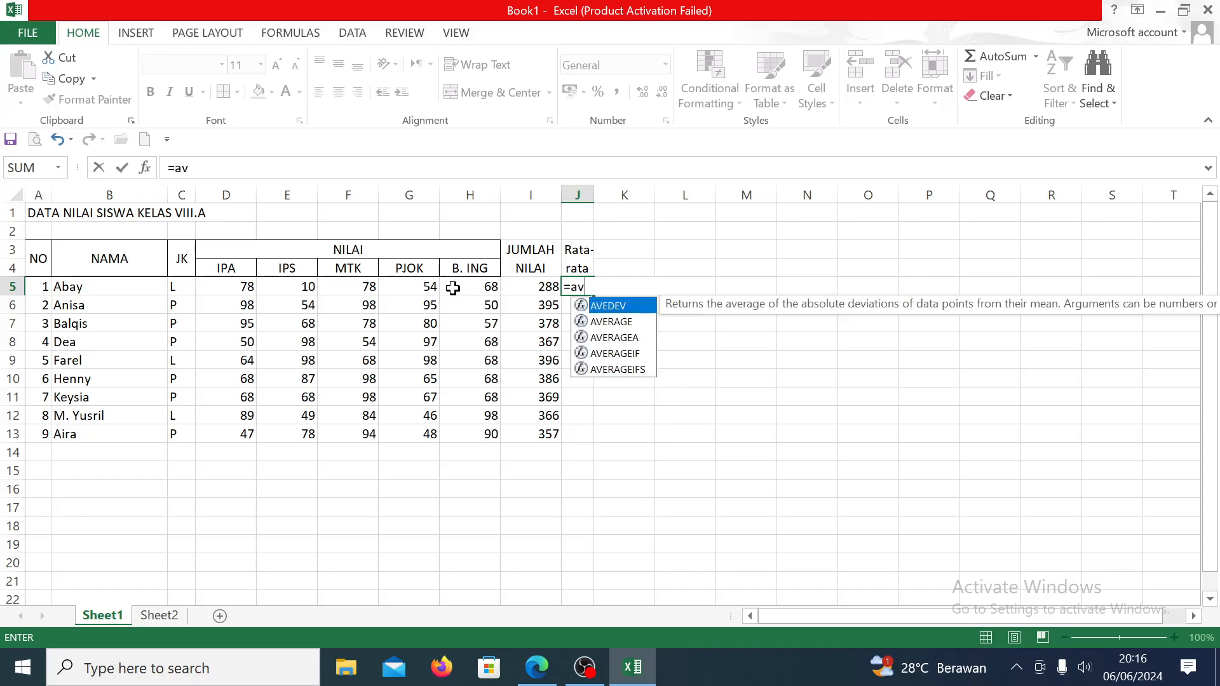
{"action": "key", "text": "Down"}
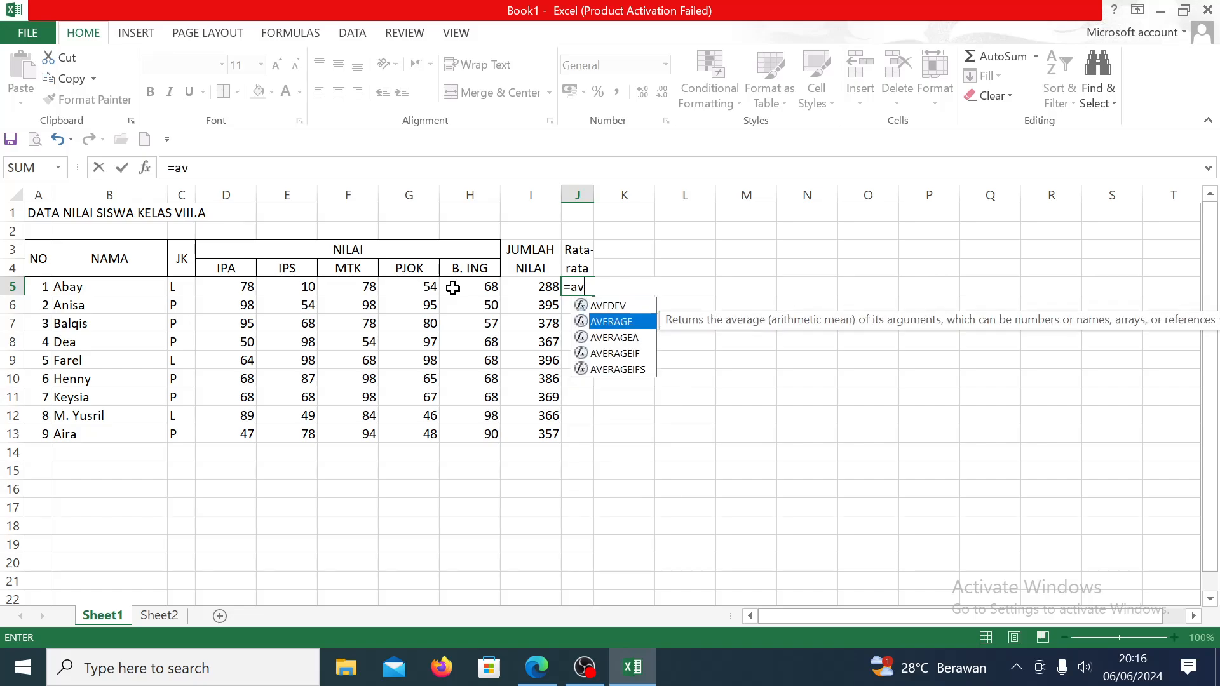
{"action": "key", "text": "Tab"}
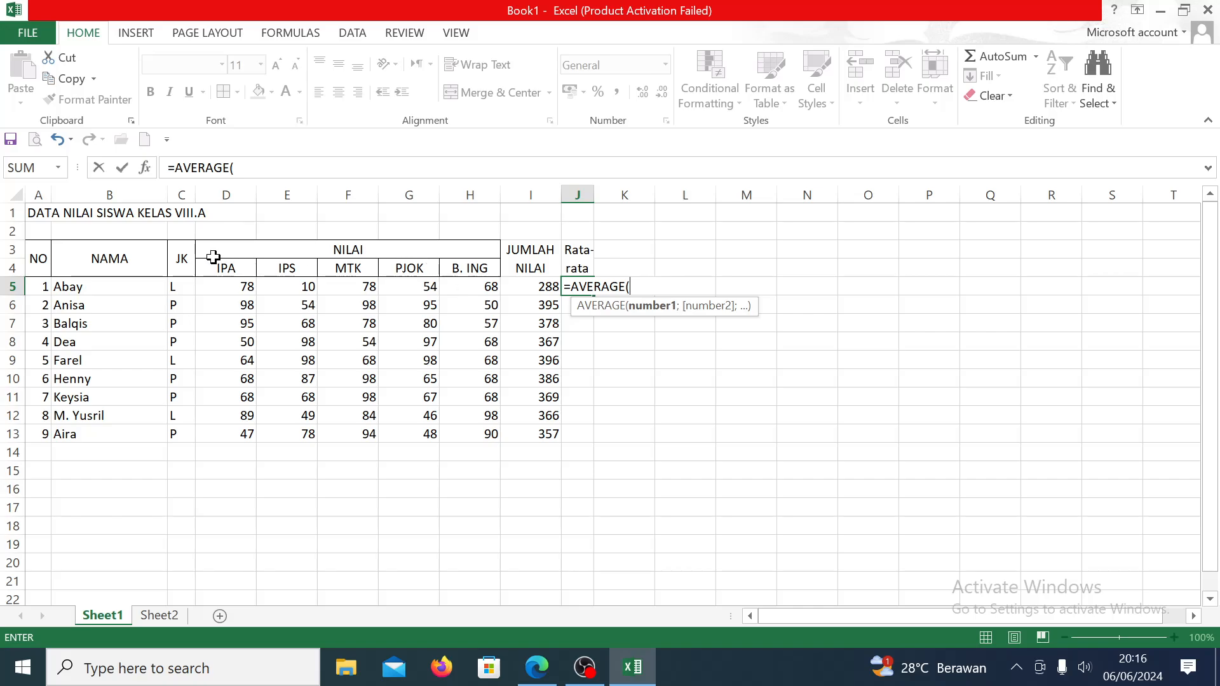
{"action": "left_click_drag", "start_coordinate": [223, 282], "coordinate": [478, 279]}
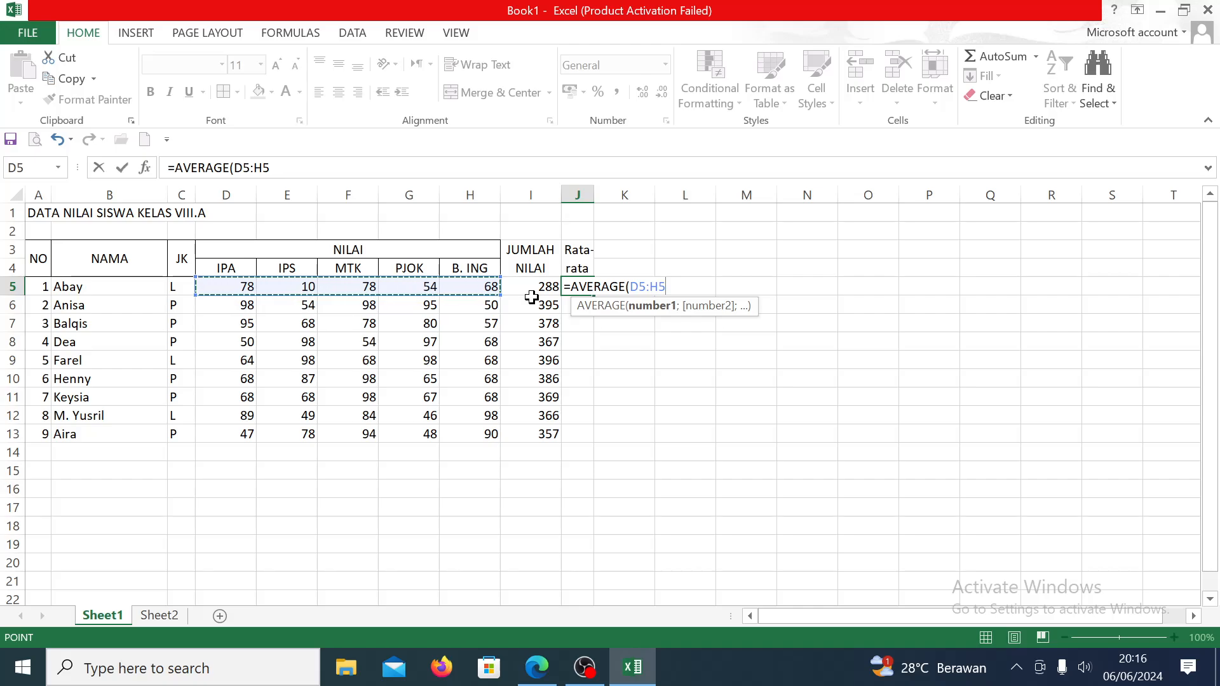
{"action": "key", "text": "Return"}
{"action": "key", "text": "Up"}
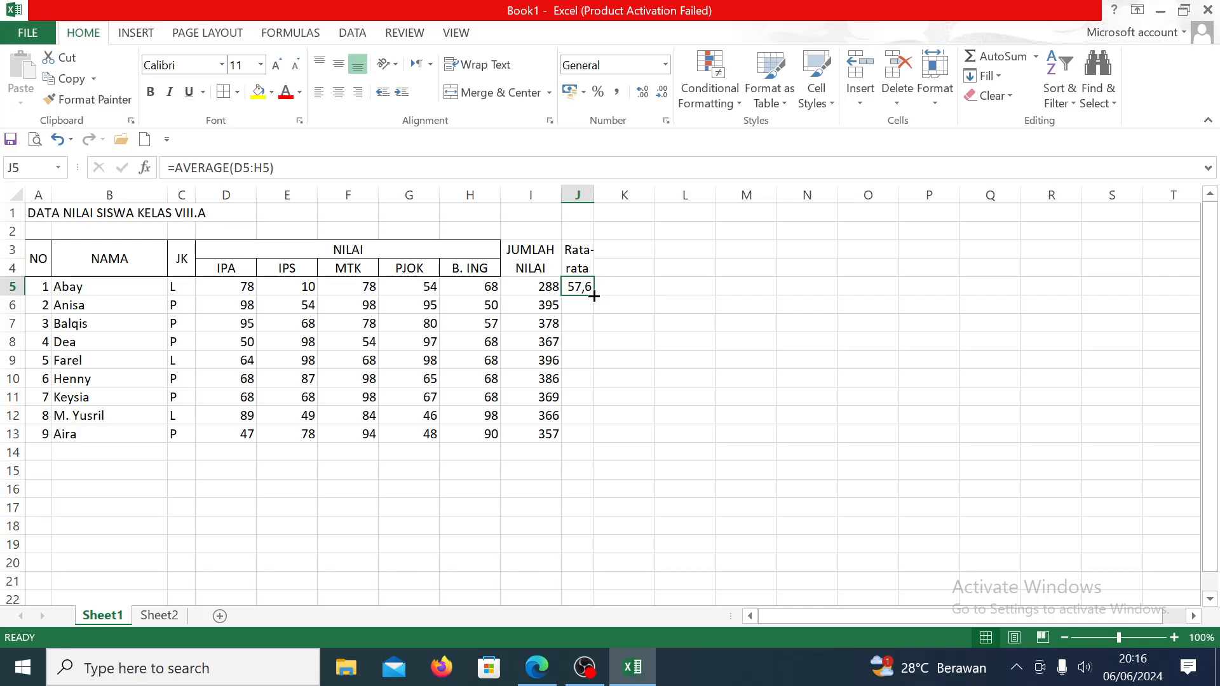
{"action": "left_click_drag", "start_coordinate": [594, 296], "coordinate": [604, 438]}
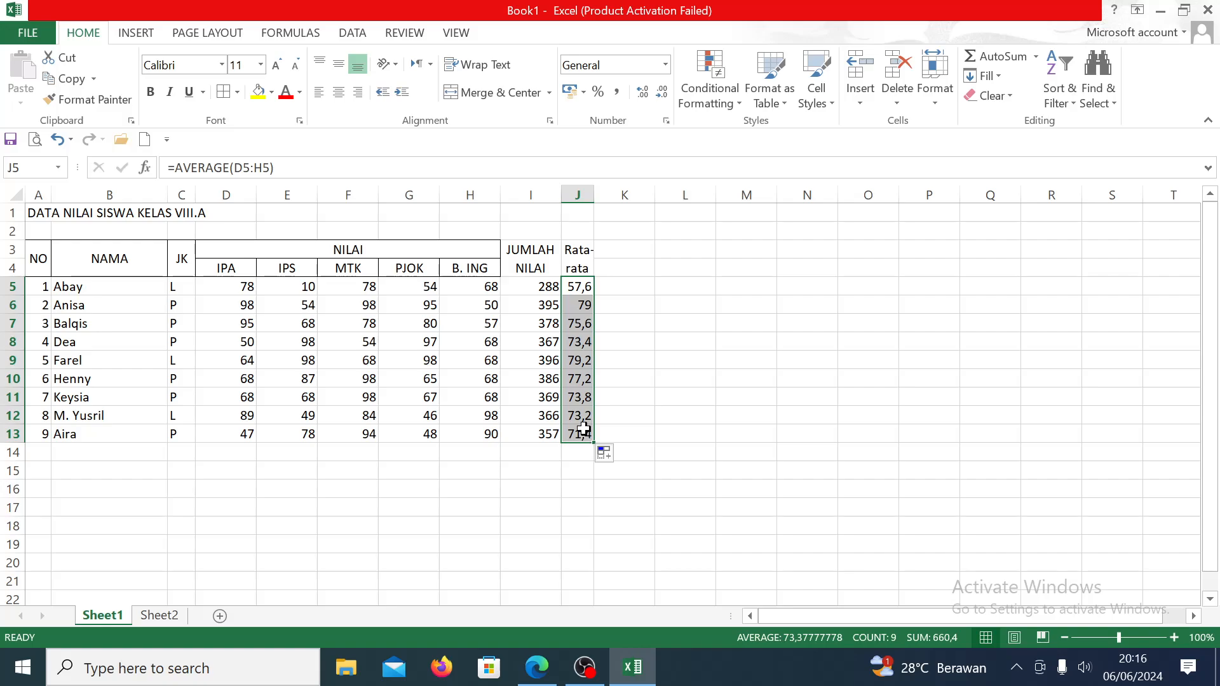
Step: Widen the JUMLAH NILAI column I and the Rata-rata column J
{"action": "left_click", "coordinate": [579, 285]}
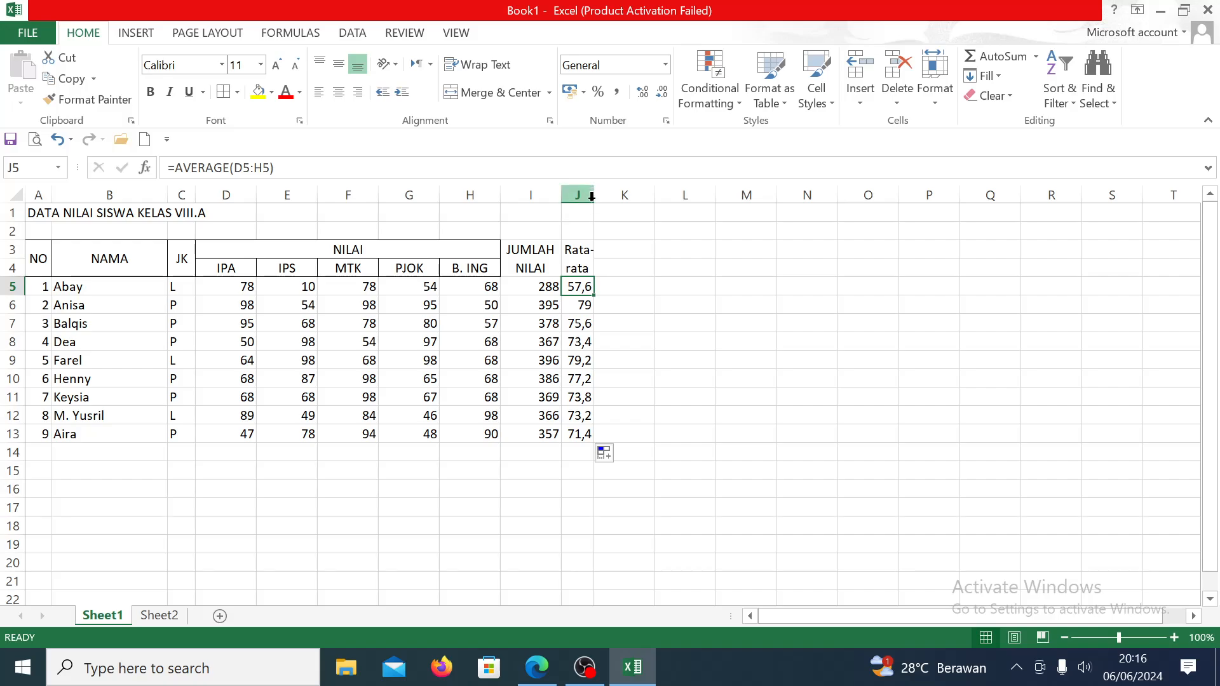
{"action": "mouse_move", "coordinate": [592, 197]}
{"action": "left_mouse_down"}
{"action": "mouse_move", "coordinate": [614, 197]}
{"action": "mouse_move", "coordinate": [561, 197]}
{"action": "mouse_move", "coordinate": [585, 200]}
{"action": "left_mouse_up"}
Step: Format the first student's total in I5 as Text and re-enter it so the cell displays its SUM formula
{"action": "left_click", "coordinate": [575, 284]}
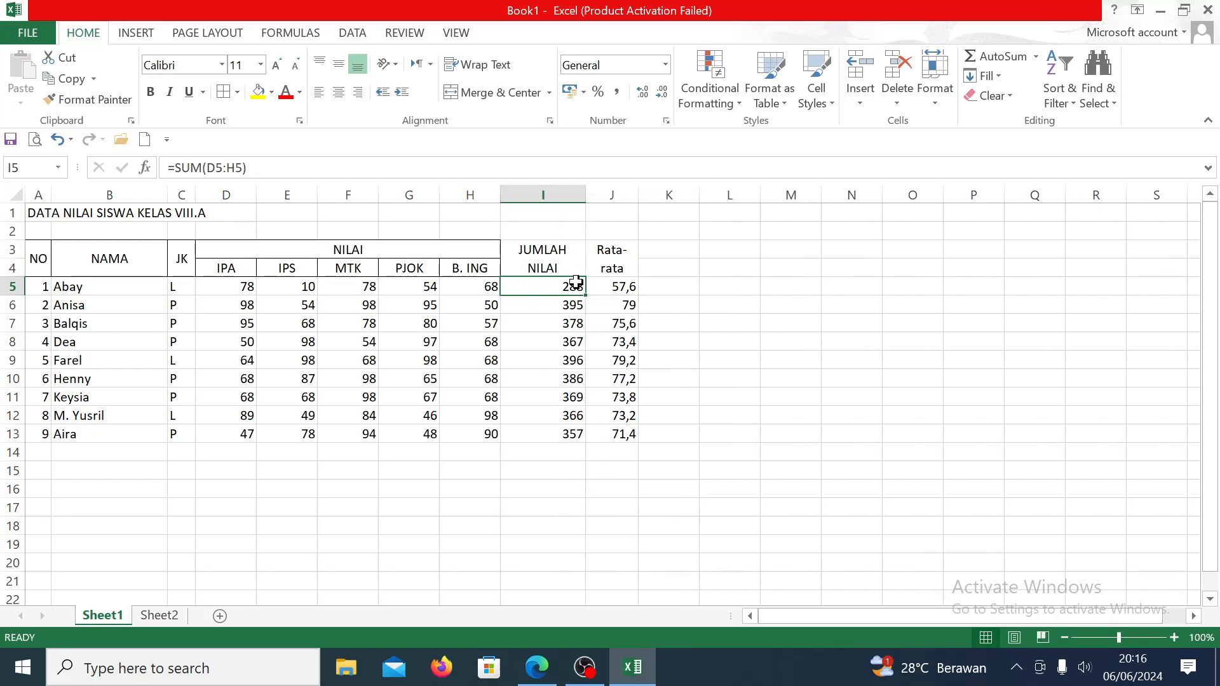
{"action": "left_click", "coordinate": [665, 64]}
{"action": "scroll", "coordinate": [742, 384], "scroll_direction": "down", "scroll_amount": 1}
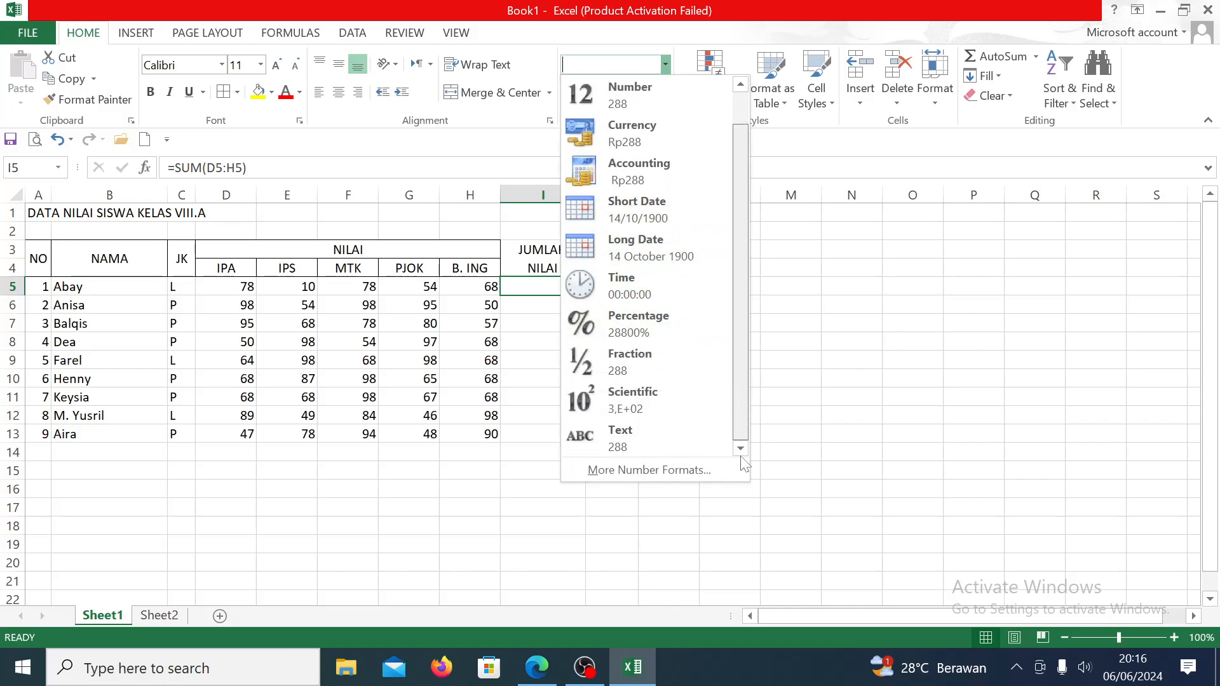
{"action": "left_click", "coordinate": [638, 441]}
{"action": "key", "text": "F2"}
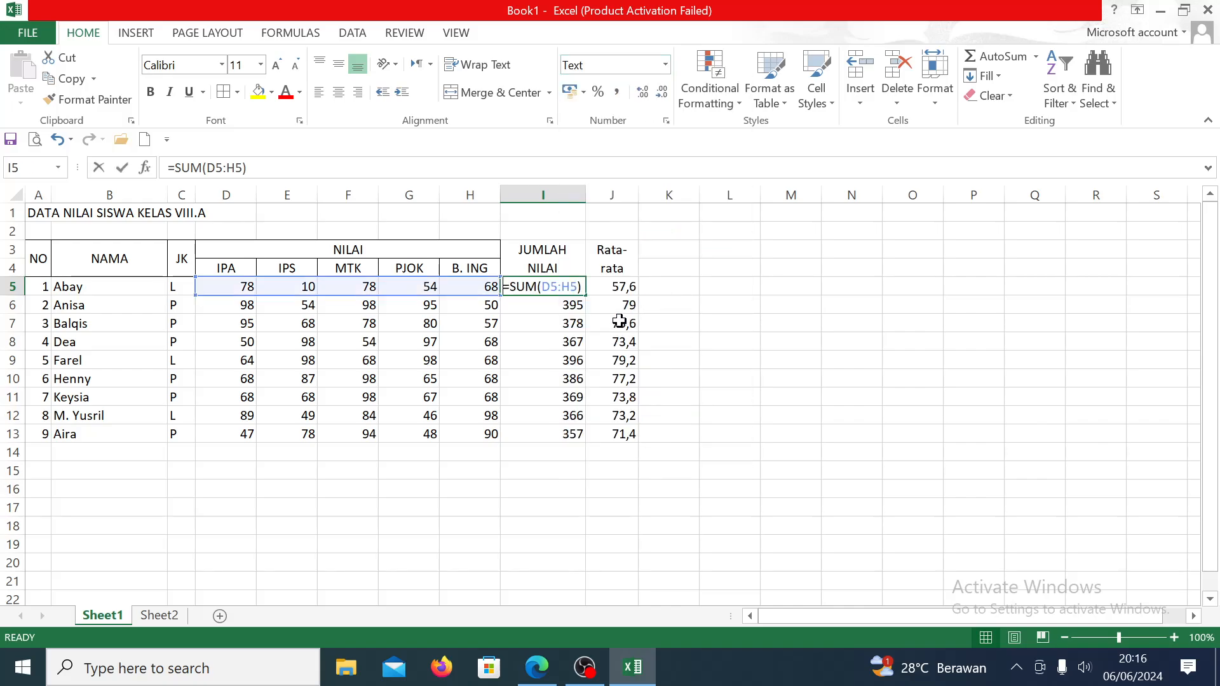
{"action": "key", "text": "Return"}
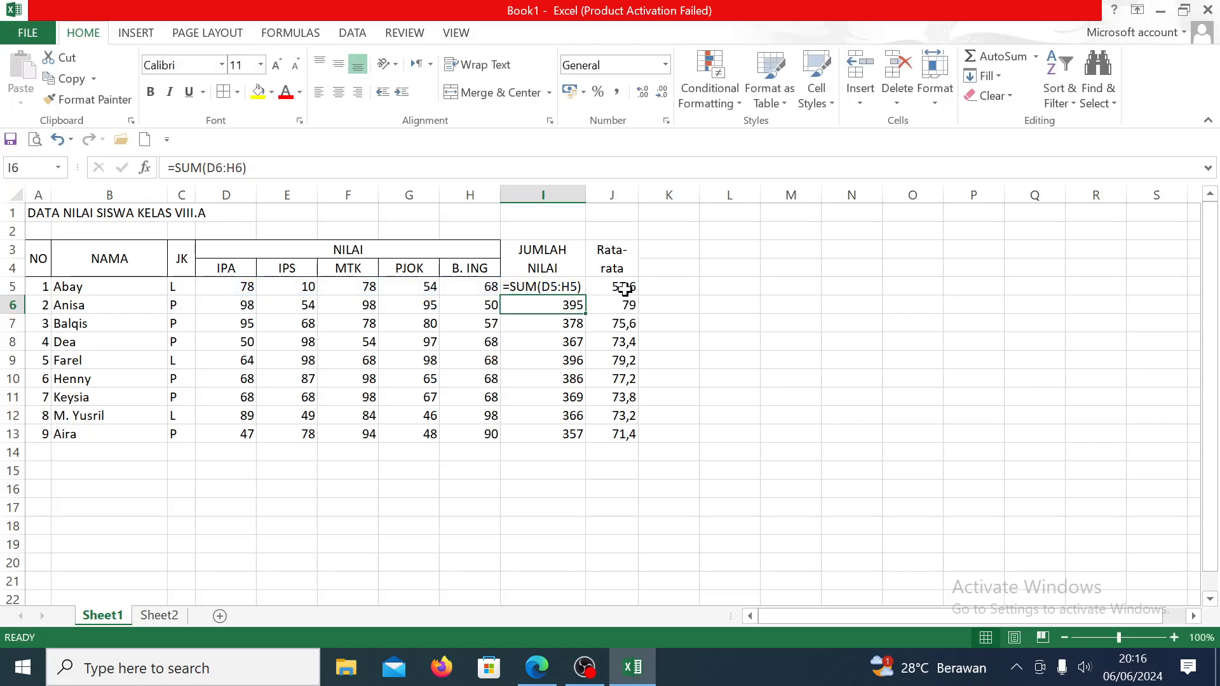
Step: Format the last student's average in J13 as Text and re-enter it so the cell displays its AVERAGE formula
{"action": "left_click", "coordinate": [626, 286]}
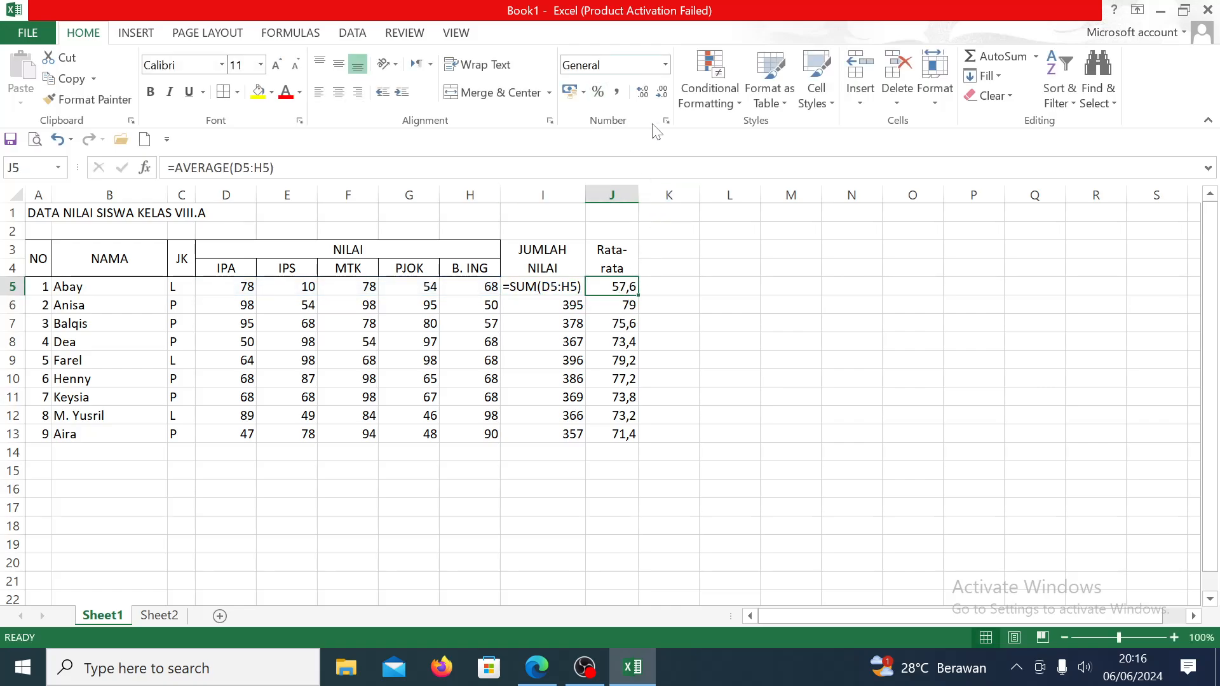
{"action": "left_click", "coordinate": [621, 434]}
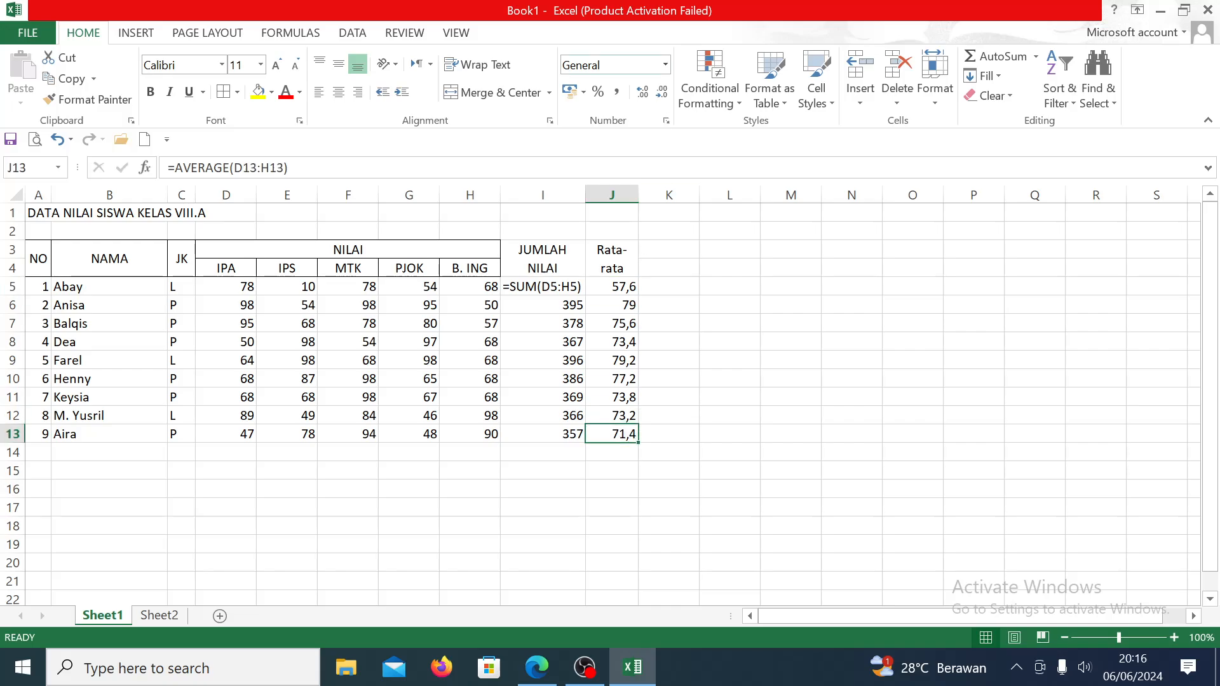
{"action": "left_click", "coordinate": [666, 66]}
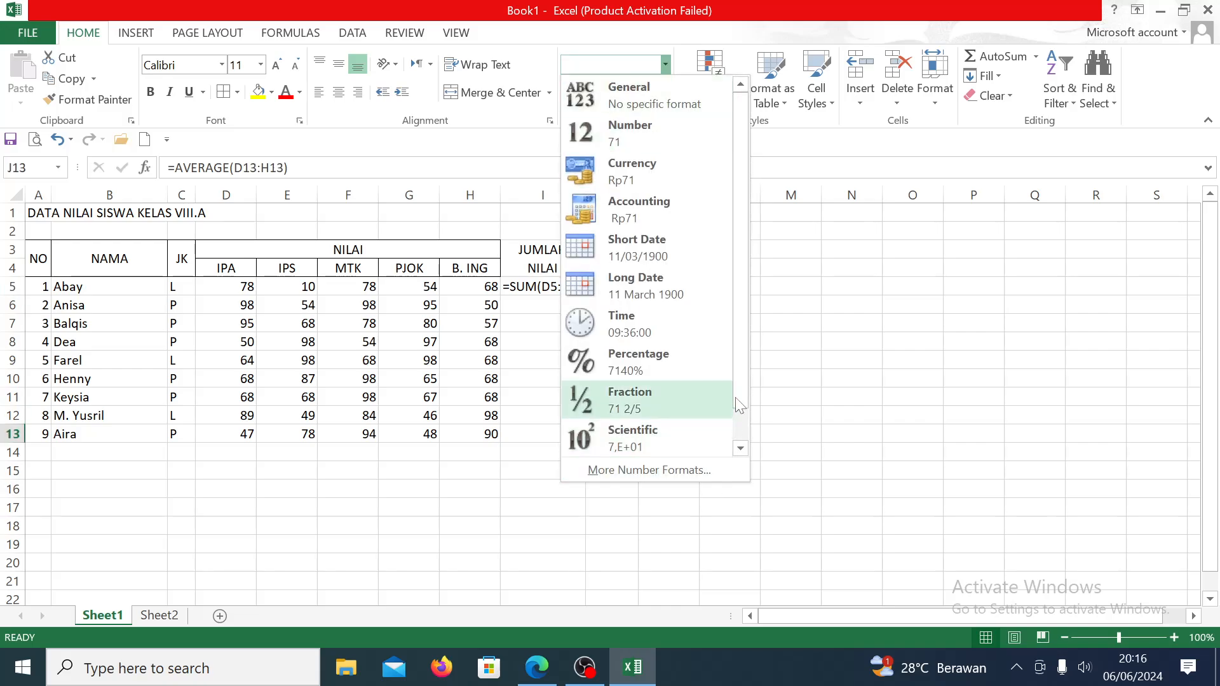
{"action": "scroll", "coordinate": [739, 405], "scroll_direction": "down", "scroll_amount": 1}
{"action": "left_click", "coordinate": [629, 448]}
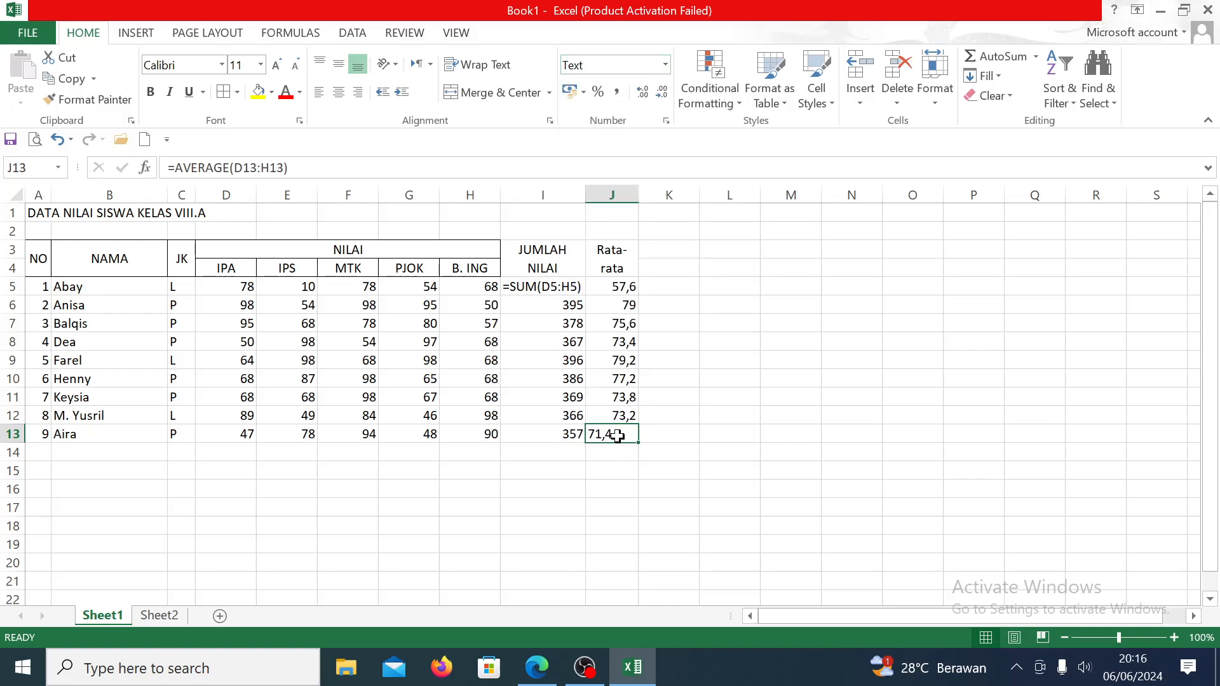
{"action": "double_click", "coordinate": [617, 436]}
{"action": "key", "text": "Return"}
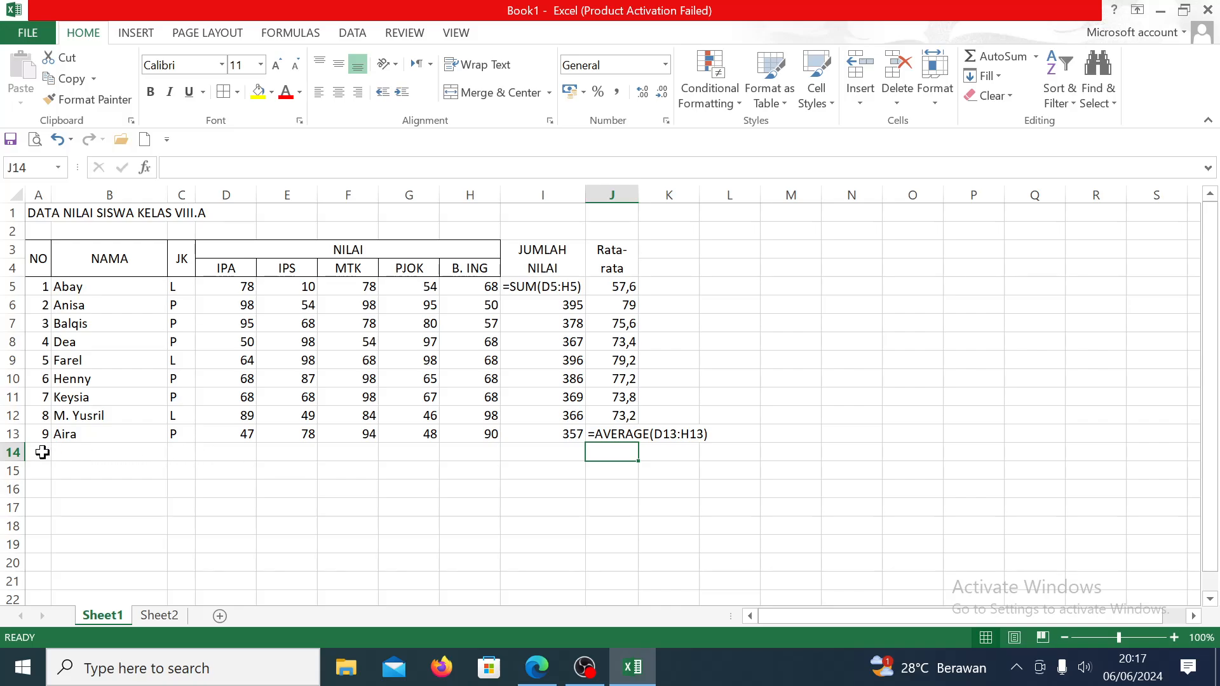
Step: Enter the label Nilai Tertinggi in A14, below the last student row
{"action": "left_click", "coordinate": [63, 452]}
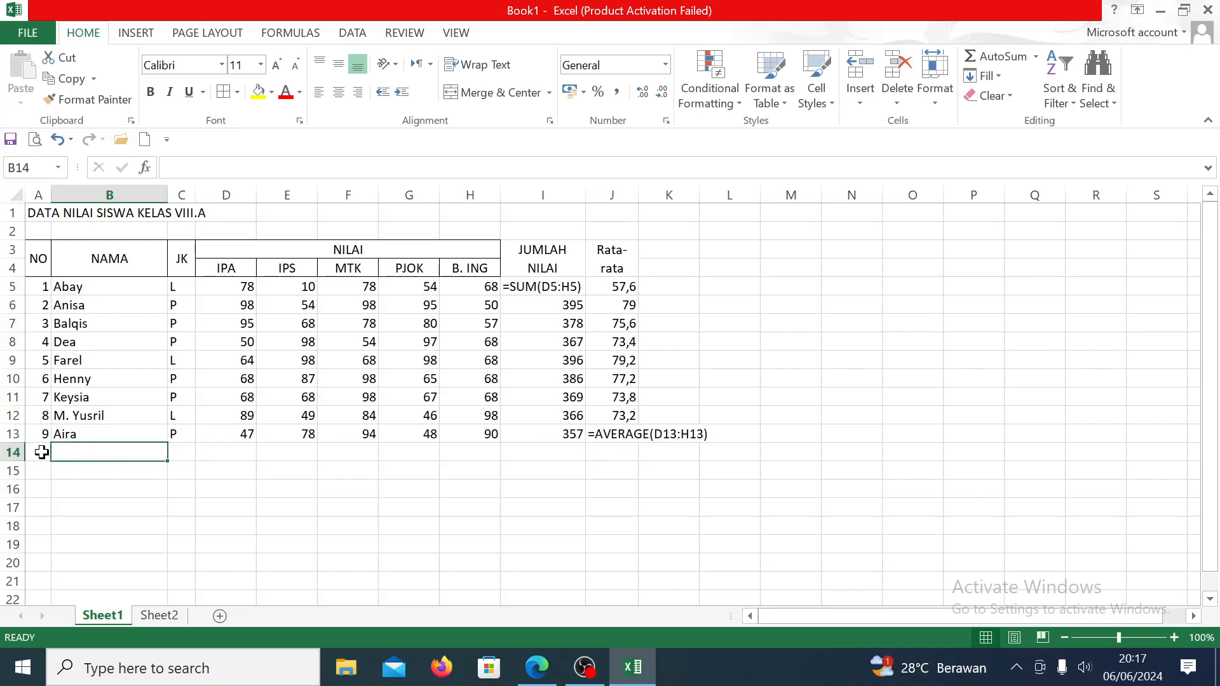
{"action": "left_click", "coordinate": [45, 452]}
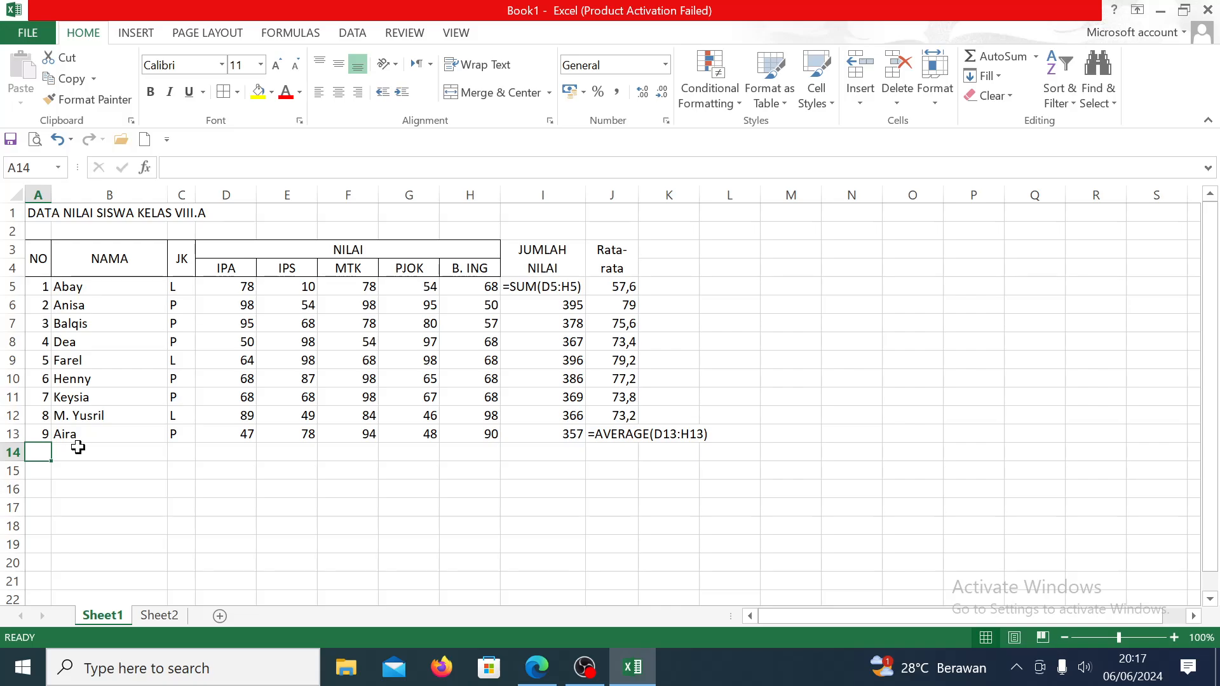
{"action": "type", "text": "nil"}
{"action": "key", "text": "BackSpace"}
{"action": "key", "text": "BackSpace"}
{"action": "key", "text": "BackSpace"}
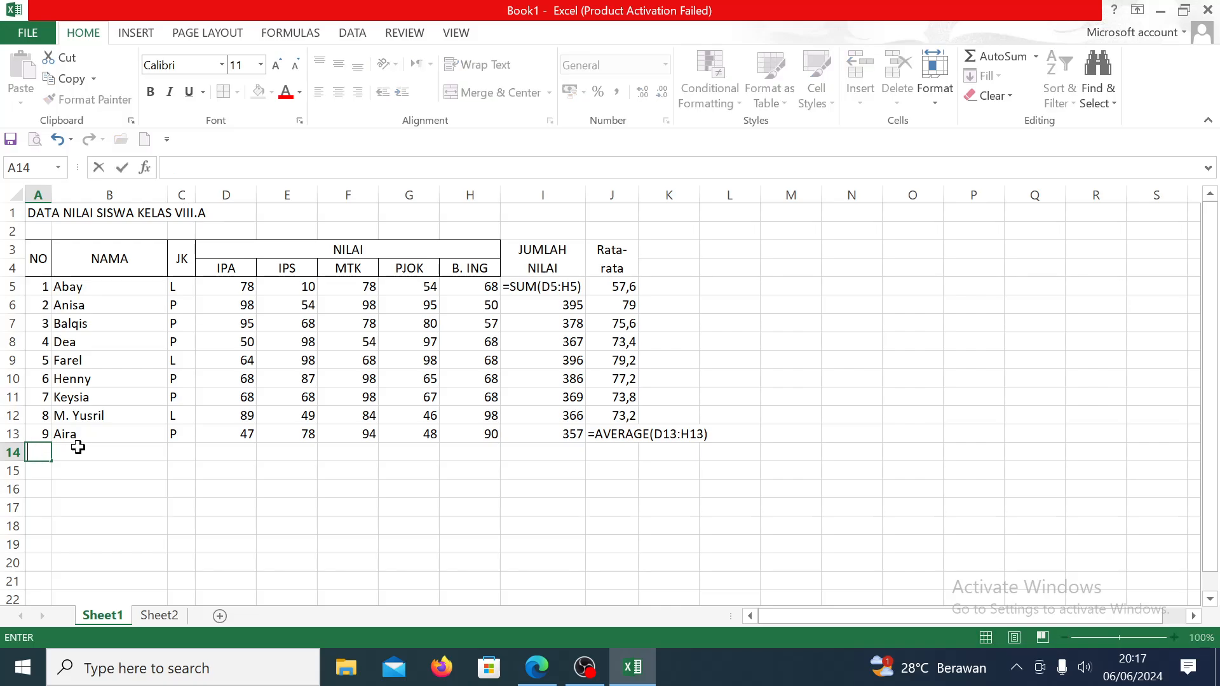
{"action": "type", "text": "nIL"}
{"action": "key", "text": "BackSpace"}
{"action": "key", "text": "BackSpace"}
{"action": "type", "text": "ni"}
{"action": "type", "text": "Nilai"}
{"action": "type", "text": " TErtingg"}
{"action": "key", "text": "Return"}
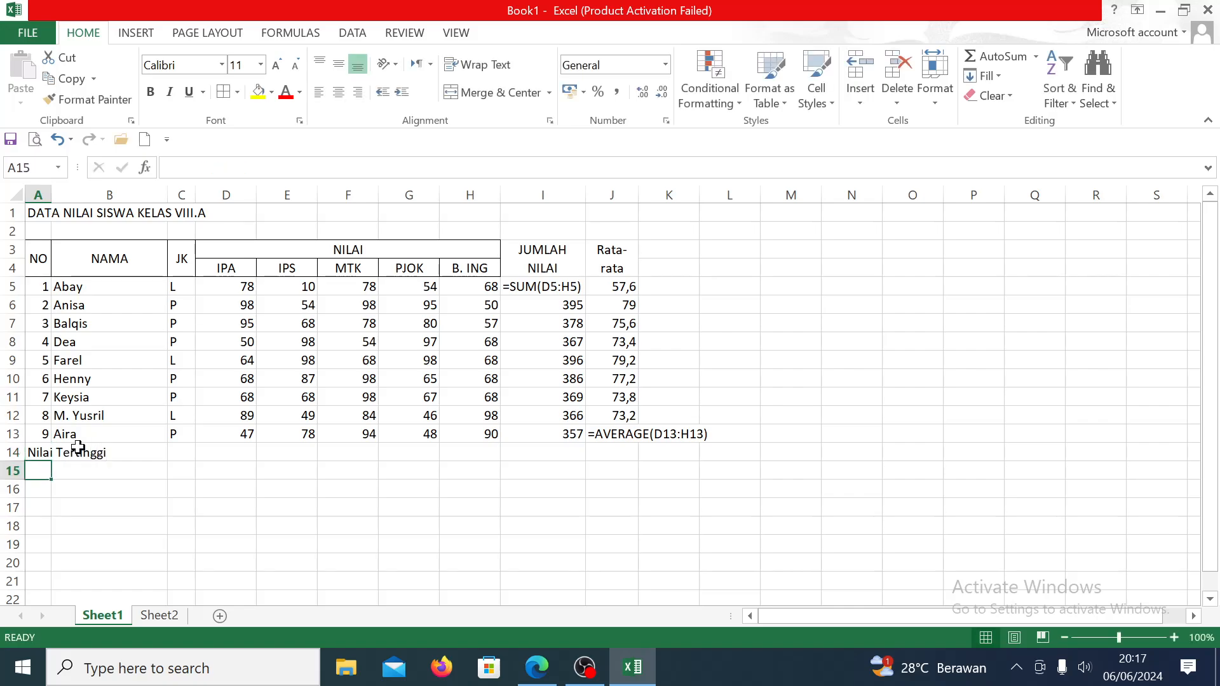
Step: Enter the formula =maz(D5:D13) in D14 for the highest IPA score
{"action": "key", "text": "Up"}
{"action": "key", "text": "Right"}
{"action": "key", "text": "Right"}
{"action": "key", "text": "Right"}
{"action": "key", "text": "Right"}
{"action": "key", "text": "Left"}
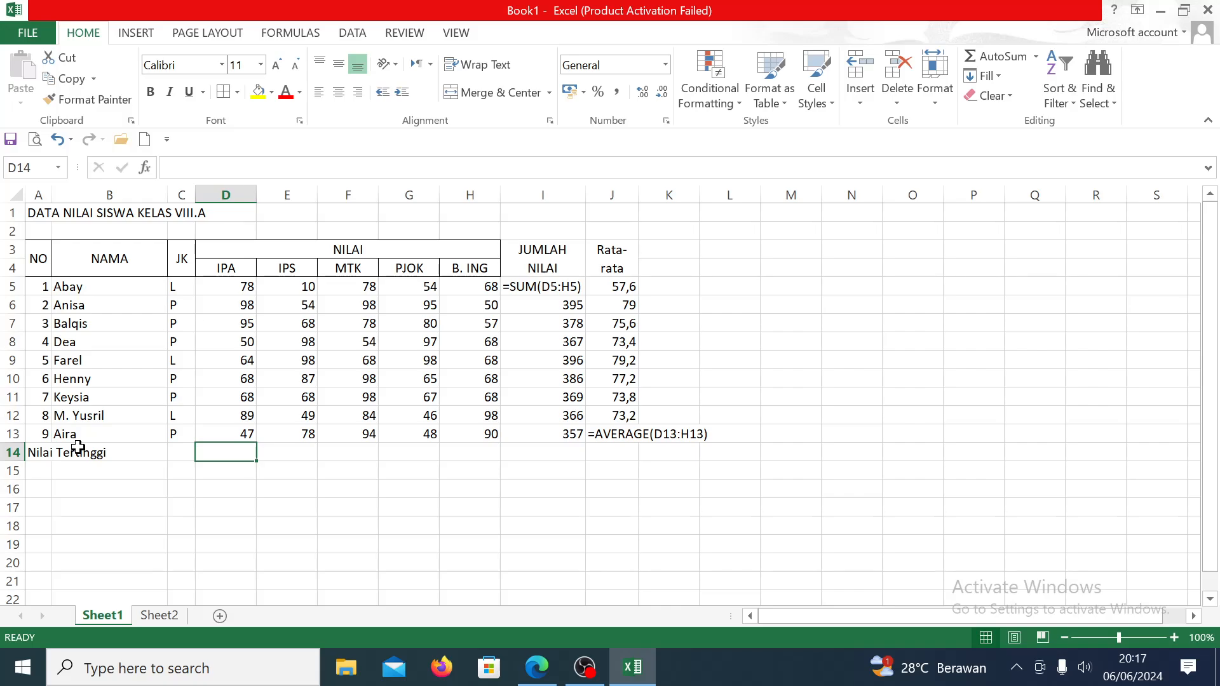
{"action": "type", "text": "=maz("}
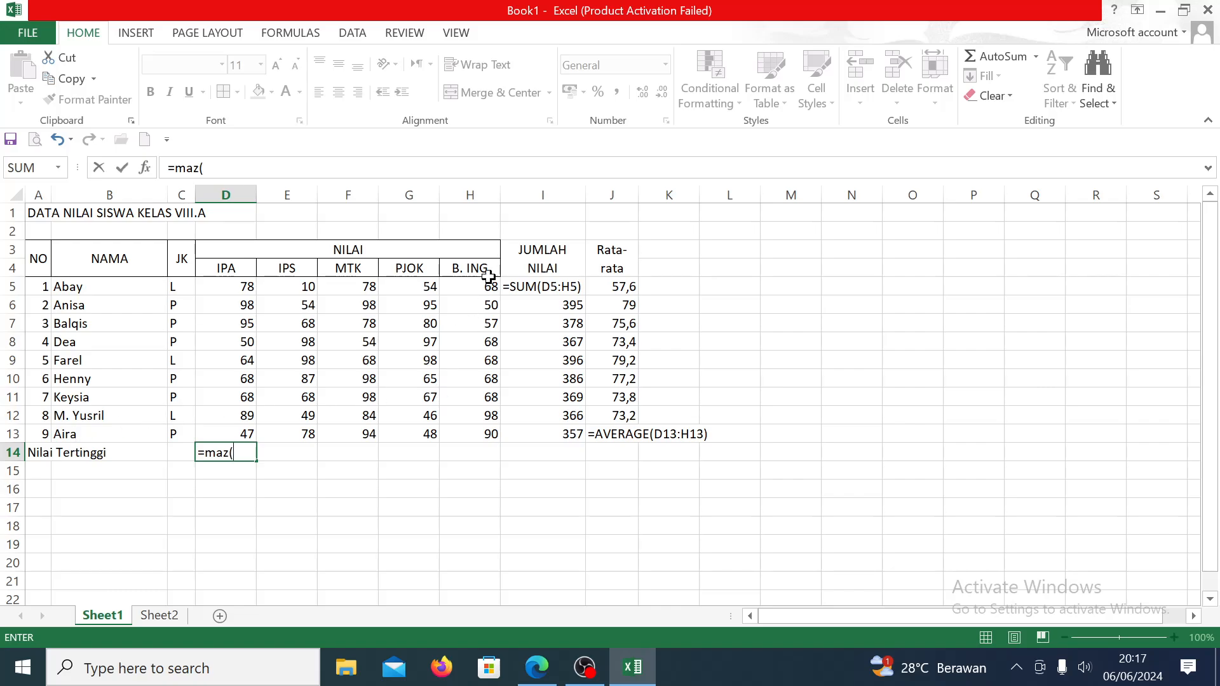
{"action": "left_click_drag", "start_coordinate": [244, 290], "coordinate": [242, 433]}
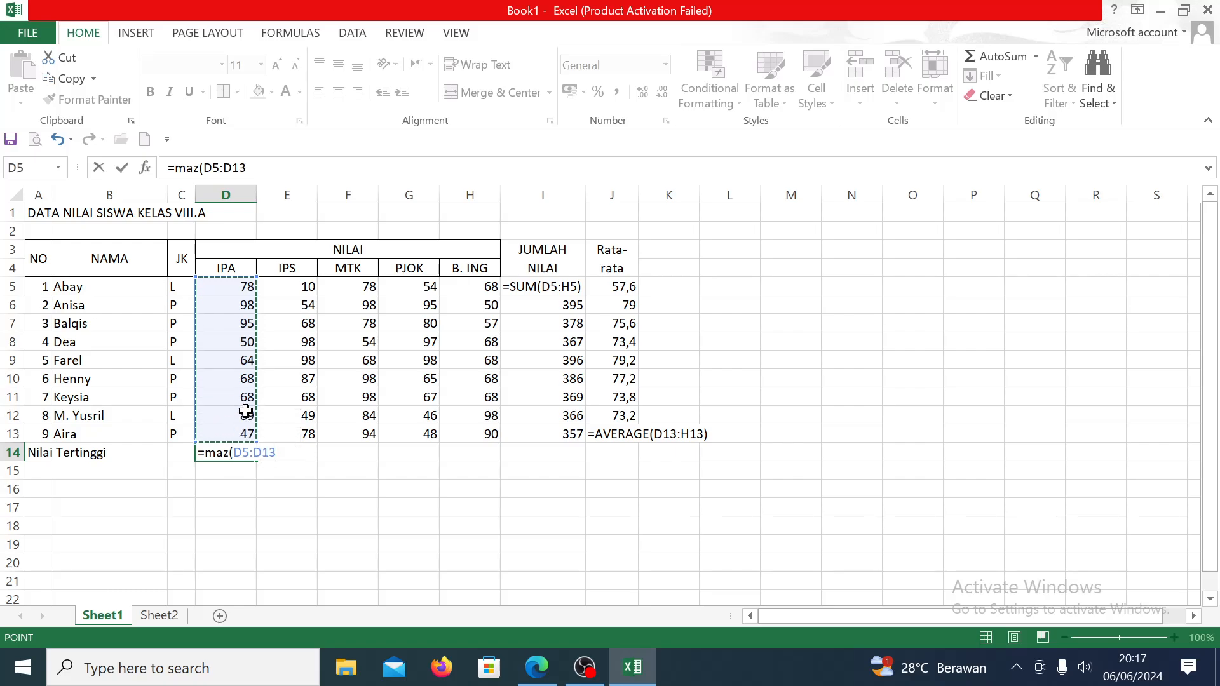
{"action": "key", "text": "Return"}
Step: Correct the misspelled function name in D14 so the formula reads =MAX(D5:D13)
{"action": "left_click", "coordinate": [230, 455]}
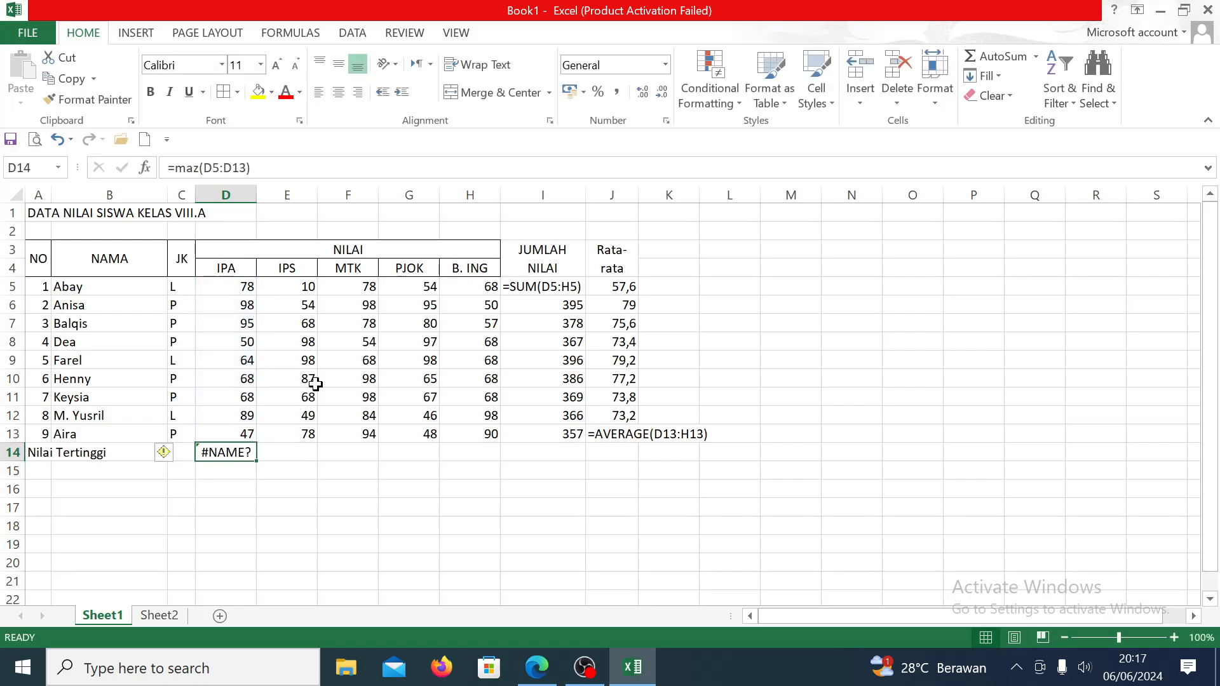
{"action": "left_click", "coordinate": [199, 168]}
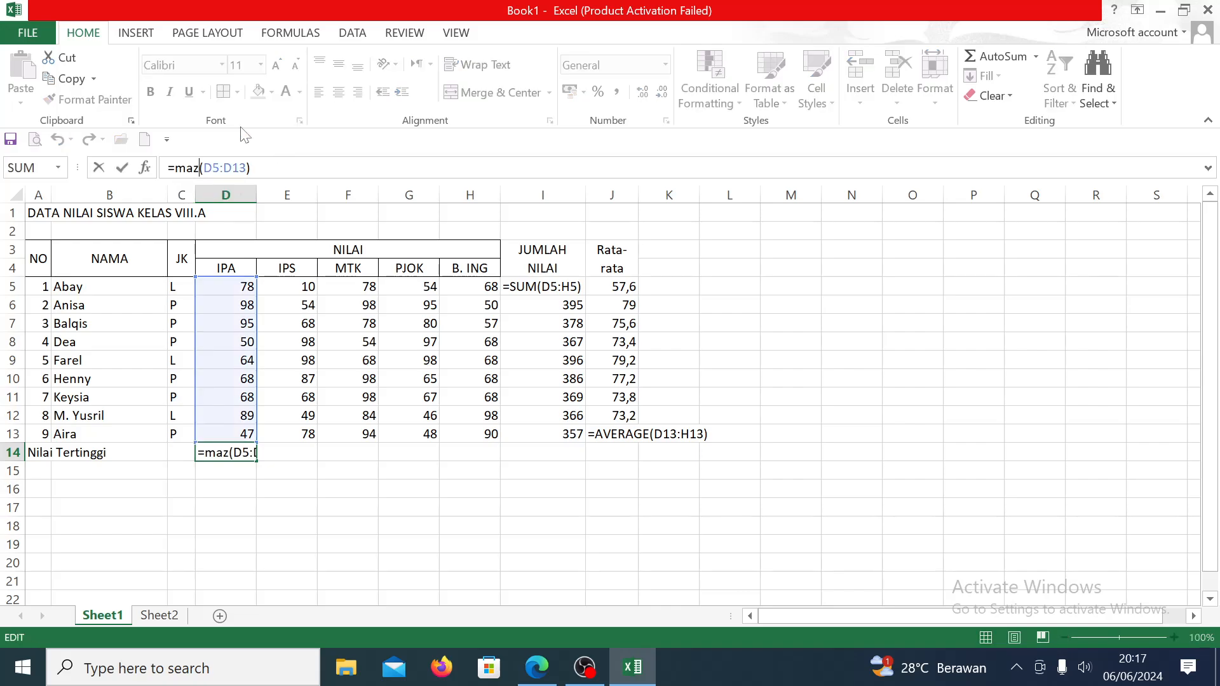
{"action": "key", "text": "BackSpace"}
{"action": "type", "text": "c"}
{"action": "key", "text": "BackSpace"}
{"action": "type", "text": "x"}
{"action": "key", "text": "Return"}
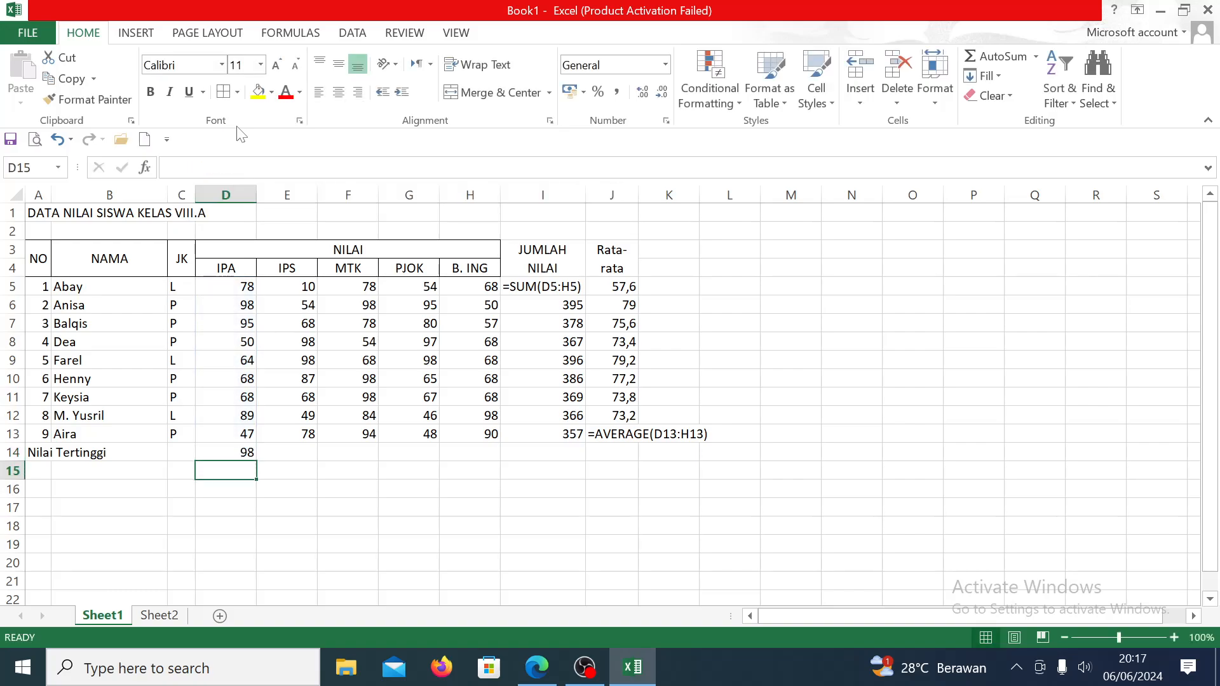
Step: Change the second student's IPA score in D6 to 68 and check the highest score in D14
{"action": "left_click", "coordinate": [234, 305]}
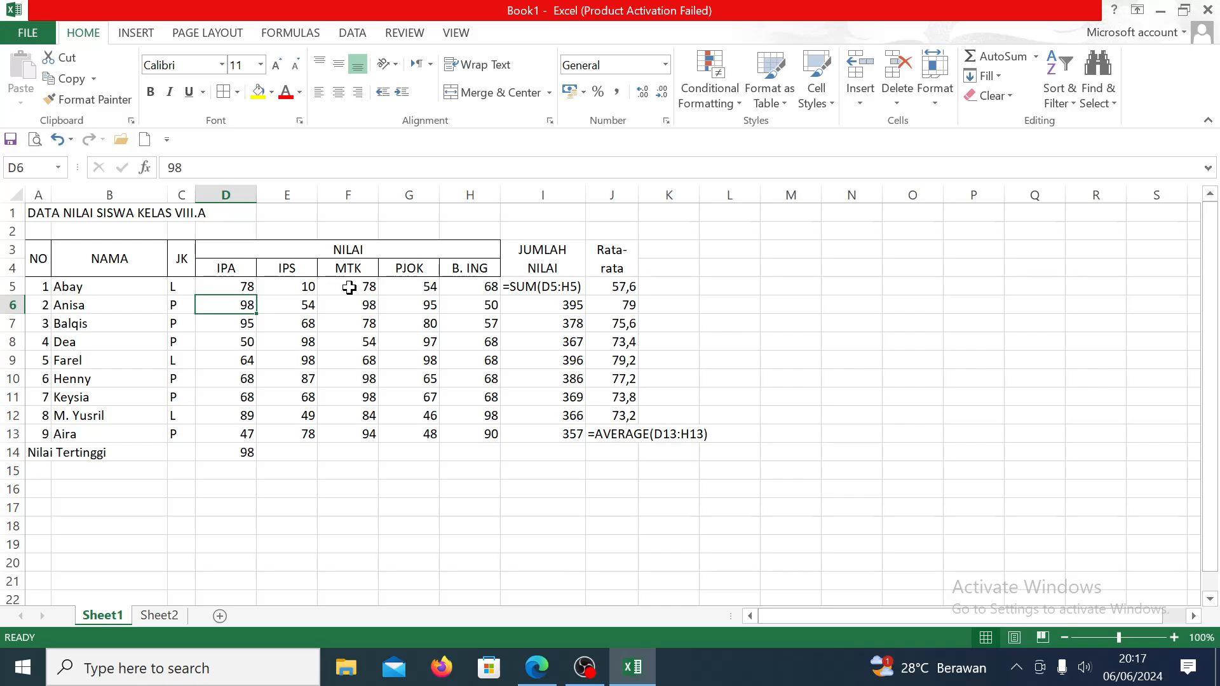
{"action": "type", "text": "6"}
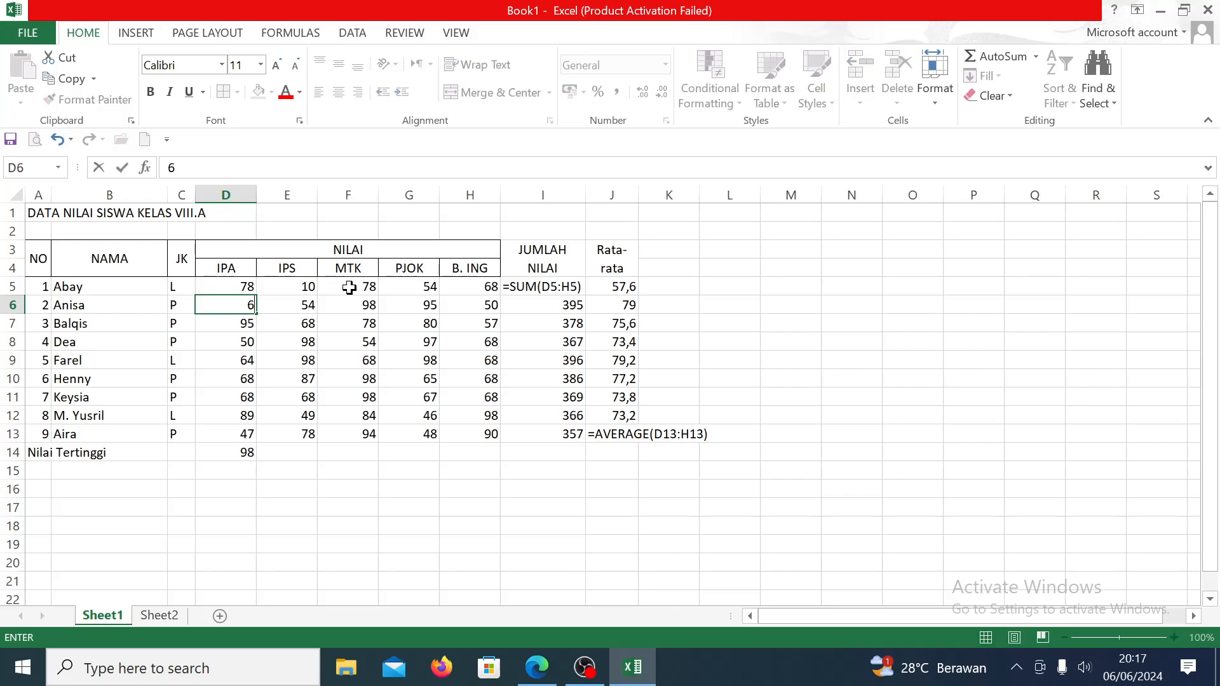
{"action": "key", "text": "Return"}
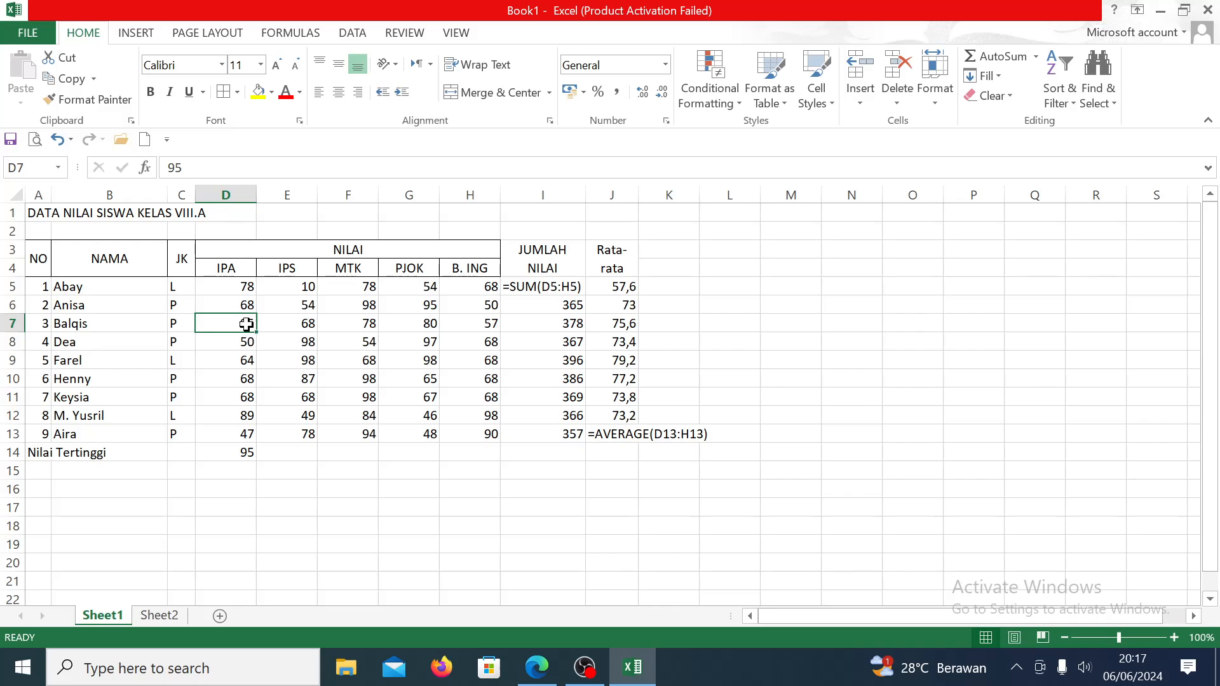
{"action": "left_click", "coordinate": [224, 454]}
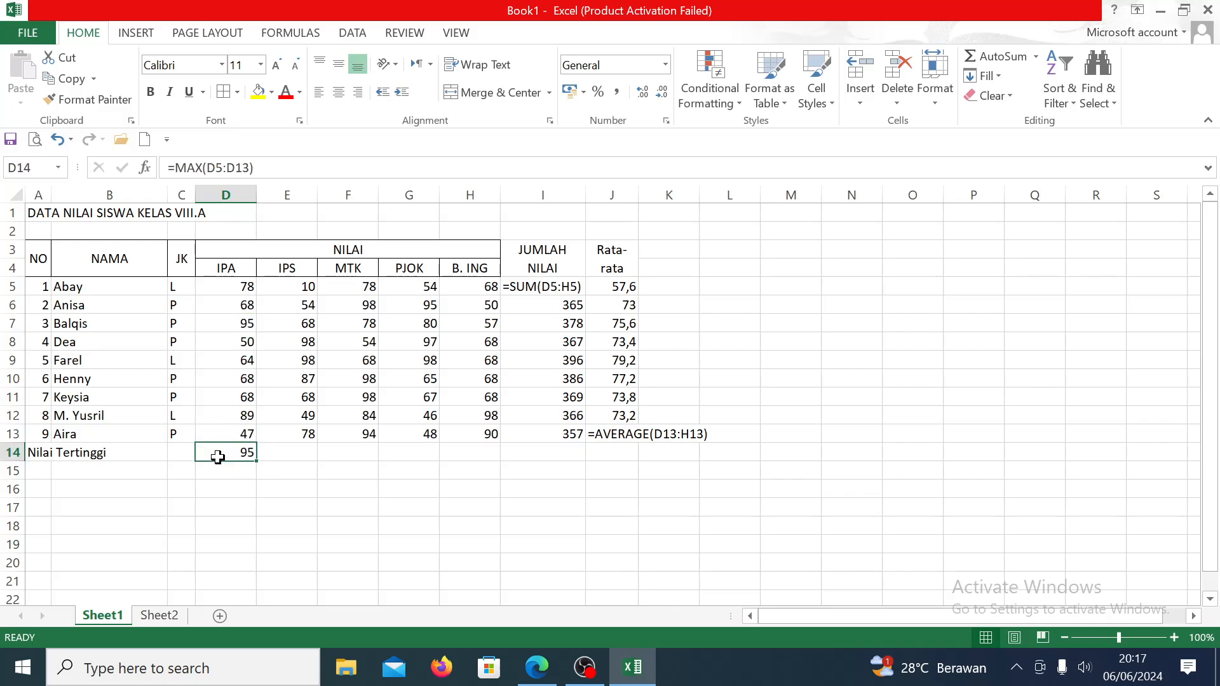
Step: Enter the label Nilai Terendah in A15, below the Nilai Tertinggi row
{"action": "left_click", "coordinate": [68, 470]}
{"action": "left_click", "coordinate": [46, 472]}
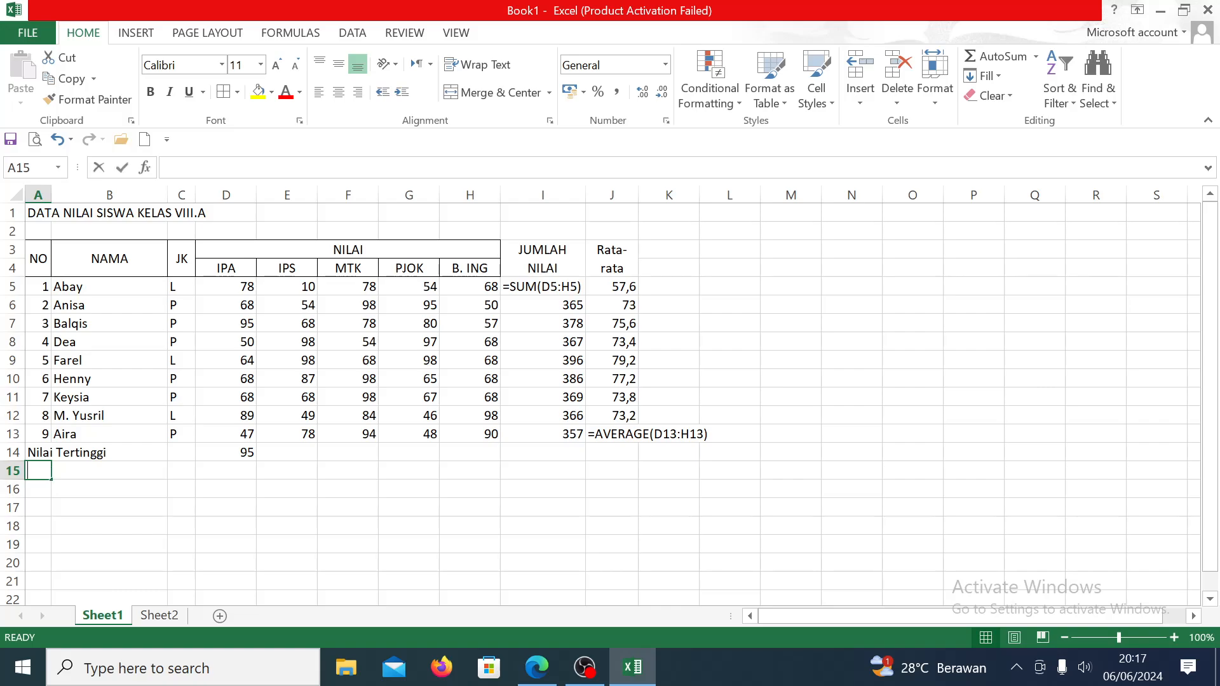
{"action": "type", "text": "Nilai Ter"}
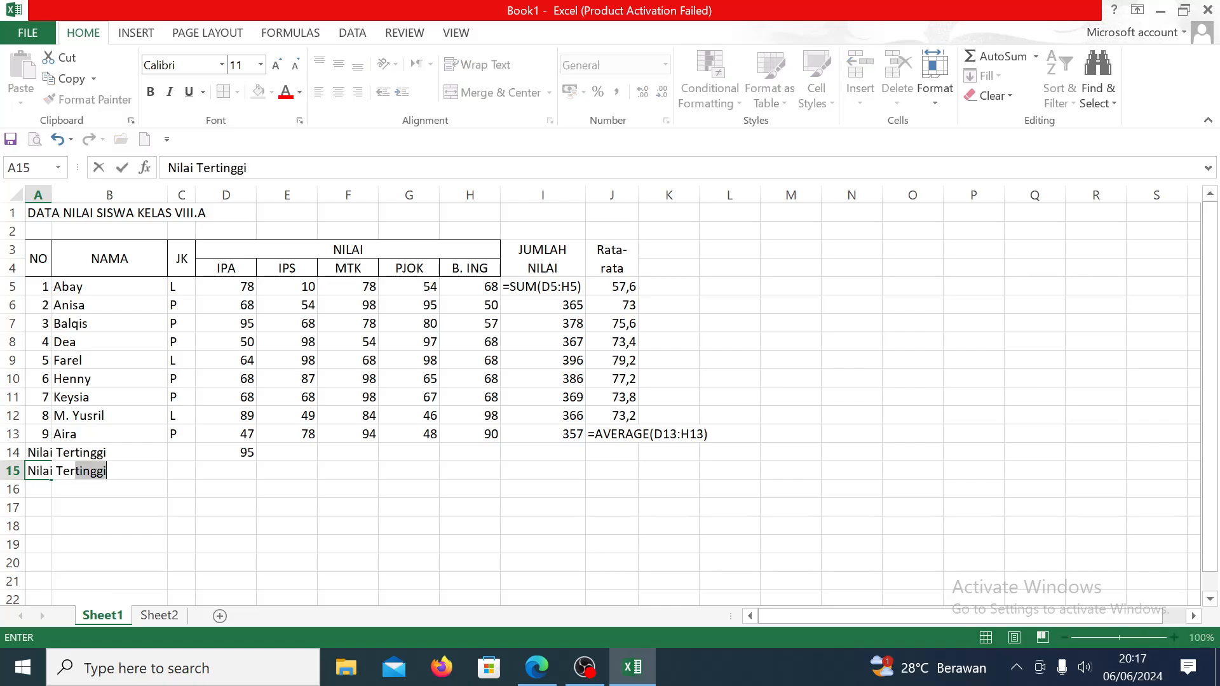
{"action": "type", "text": "end"}
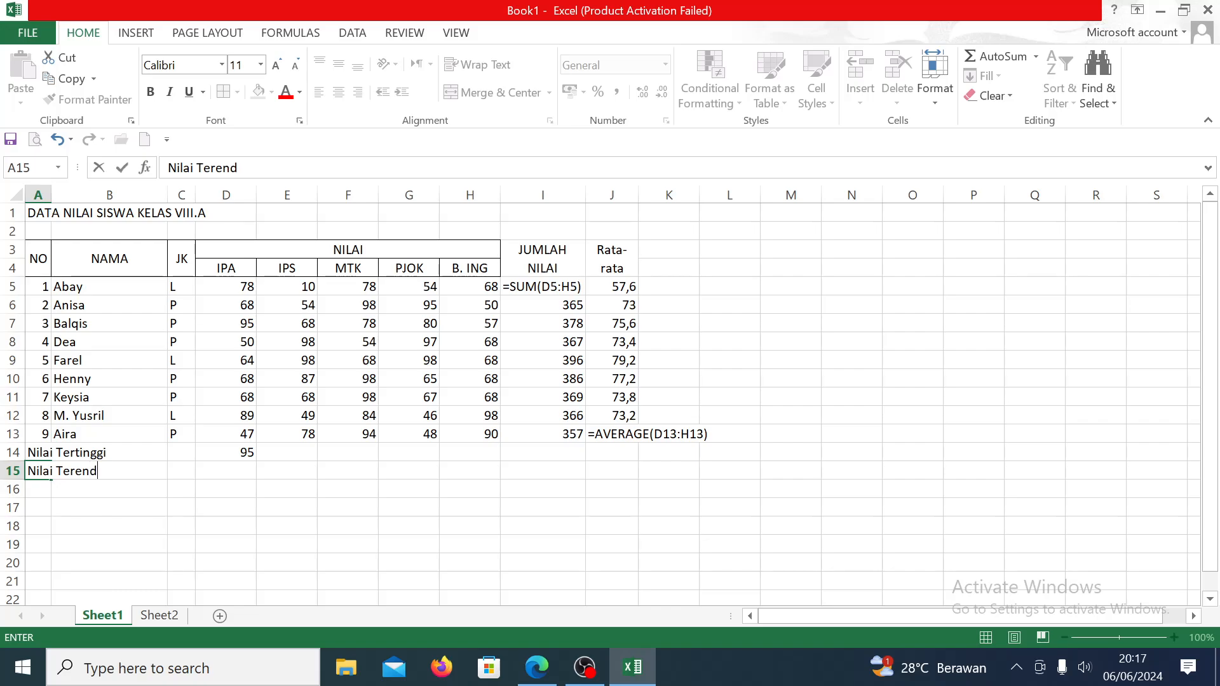
{"action": "type", "text": "ah"}
{"action": "key", "text": "Return"}
Step: Calculate the lowest IPA score in D15 with =MIN(D5:D13)
{"action": "left_click", "coordinate": [48, 473]}
{"action": "key", "text": "Right"}
{"action": "key", "text": "Right"}
{"action": "key", "text": "Right"}
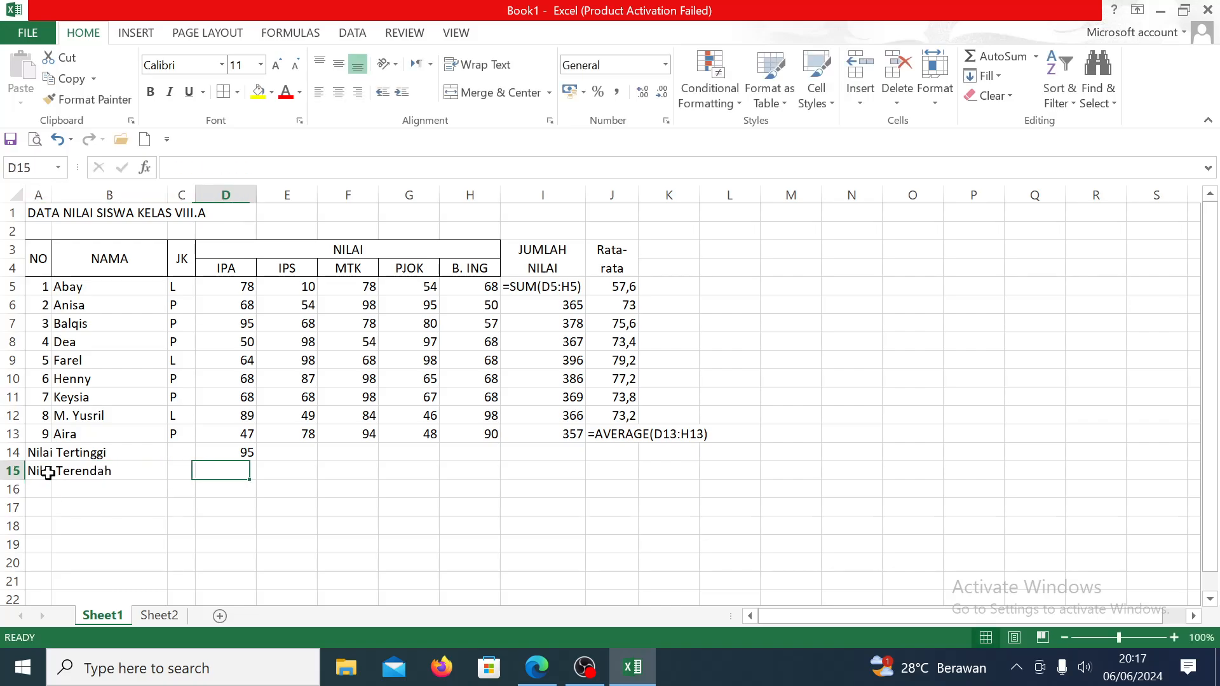
{"action": "type", "text": "="}
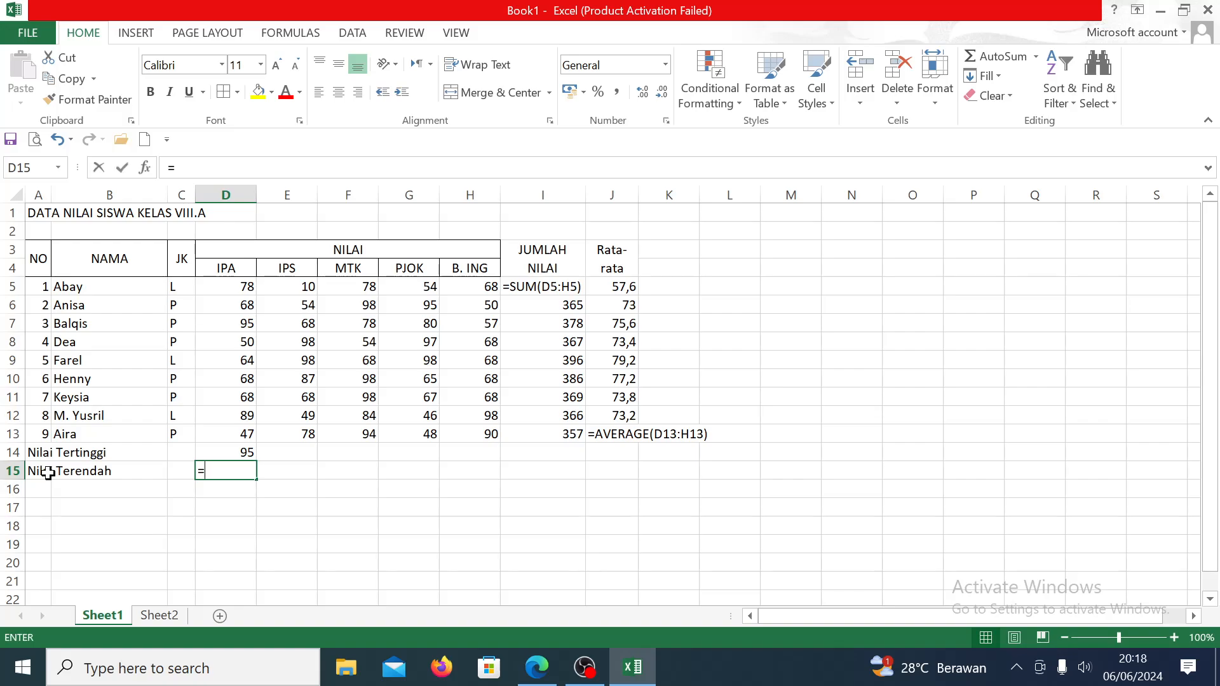
{"action": "type", "text": "min"}
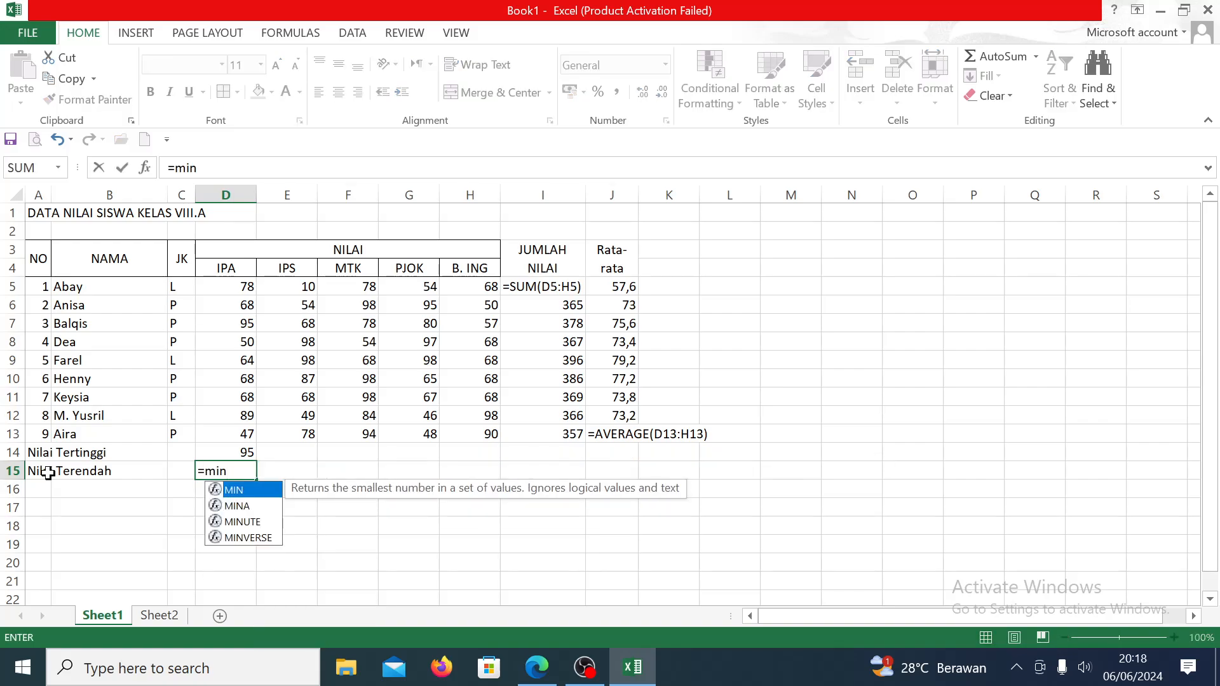
{"action": "type", "text": "("}
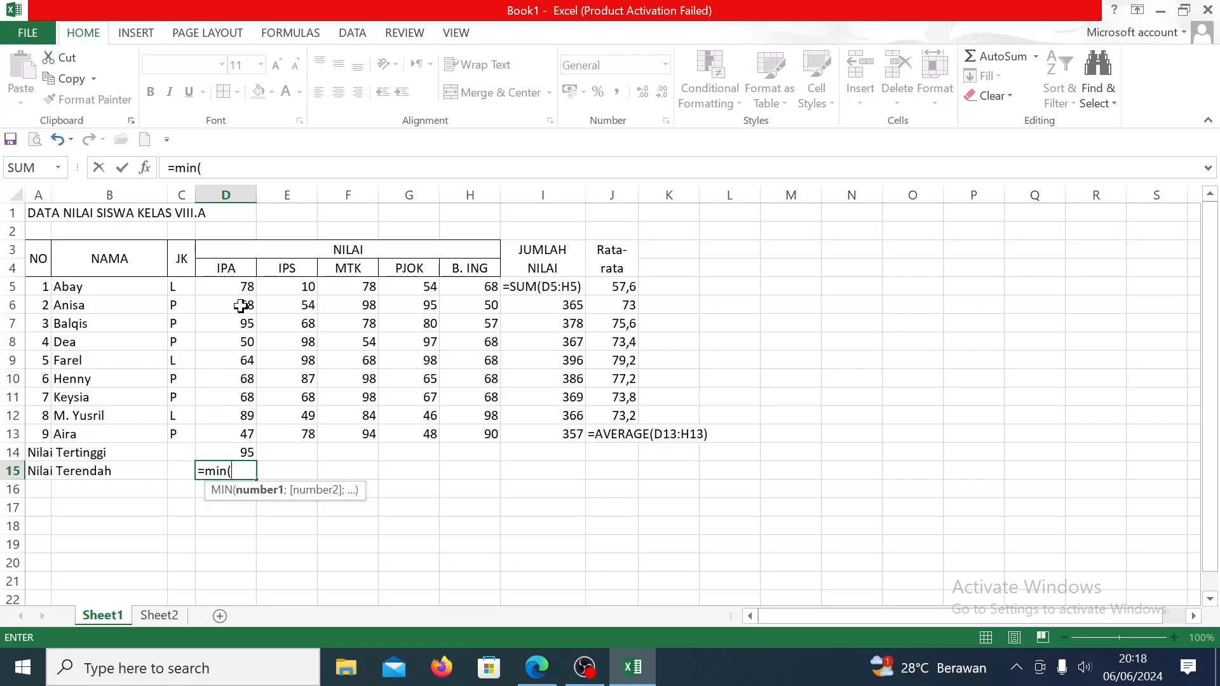
{"action": "left_click_drag", "start_coordinate": [242, 288], "coordinate": [242, 472]}
{"action": "key", "text": "Return"}
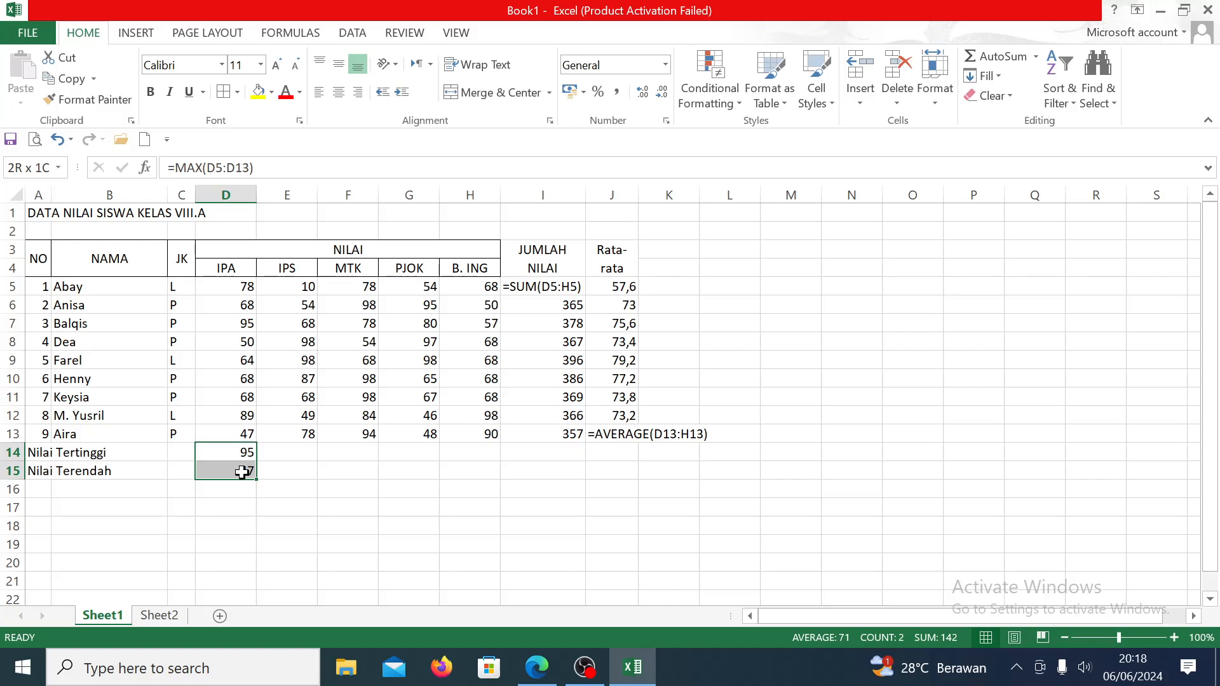
Step: Review the MAX and MIN formulas in D14 and D15, then copy both across to column H
{"action": "left_click", "coordinate": [239, 450]}
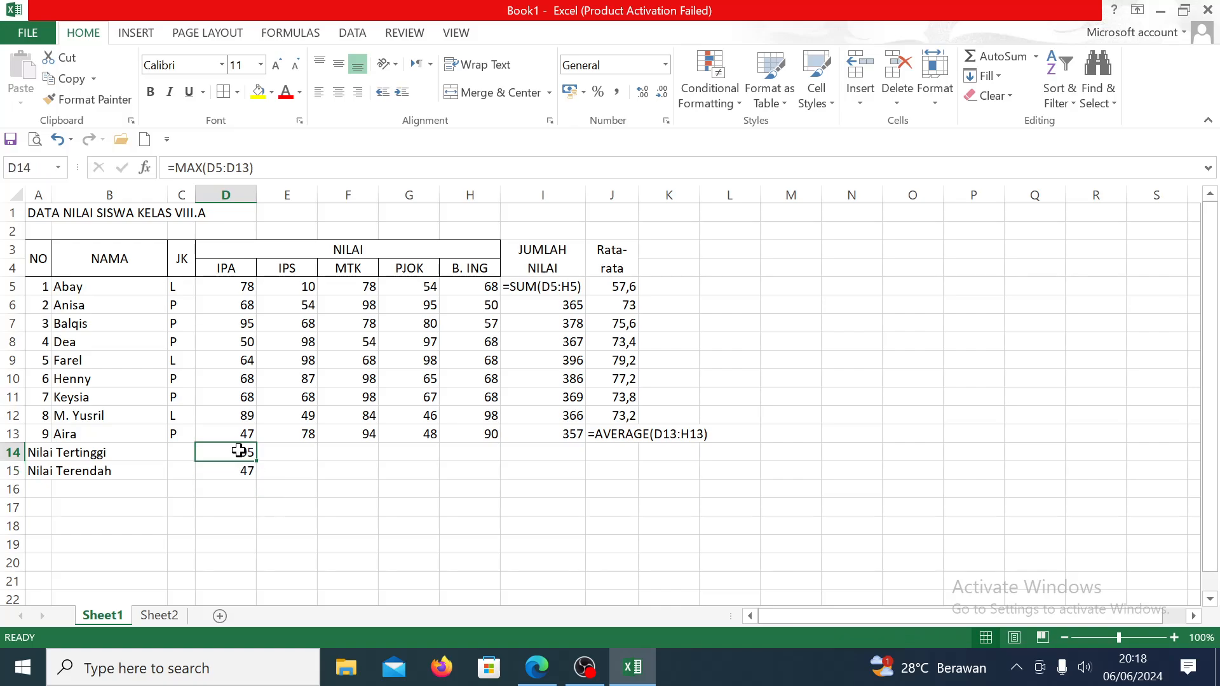
{"action": "double_click", "coordinate": [239, 450]}
{"action": "key", "text": "Escape"}
{"action": "left_click", "coordinate": [236, 468]}
{"action": "double_click", "coordinate": [236, 469]}
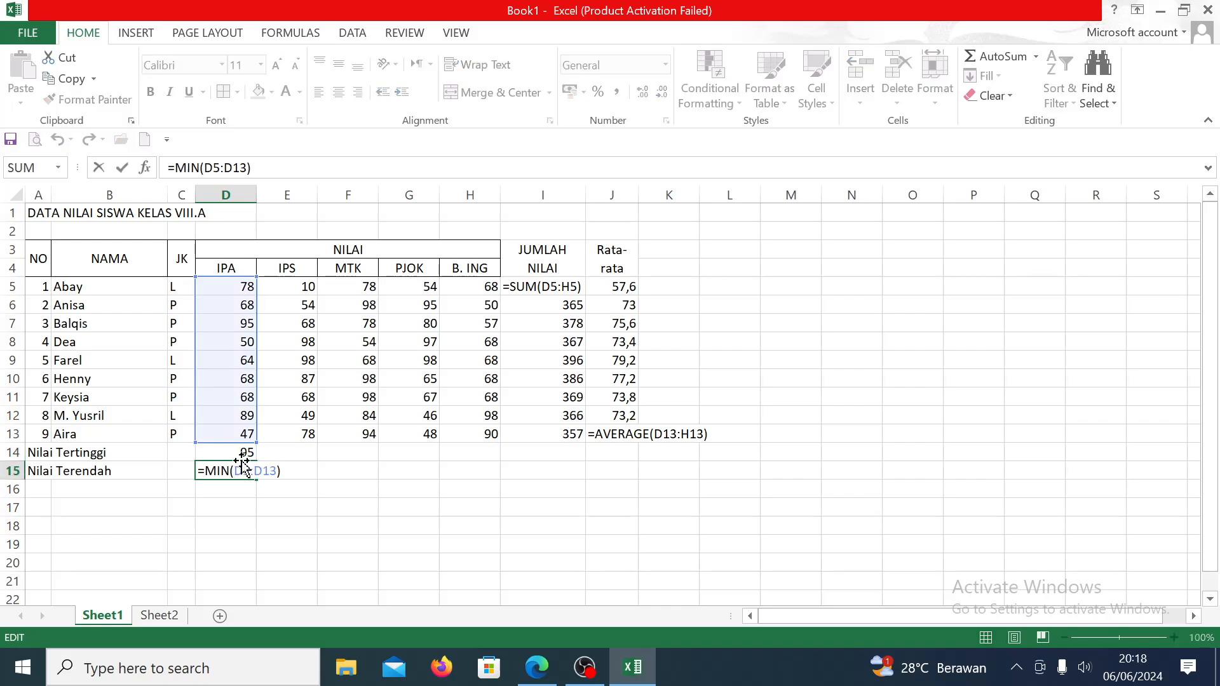
{"action": "key", "text": "Return"}
{"action": "left_click_drag", "start_coordinate": [239, 452], "coordinate": [503, 475]}
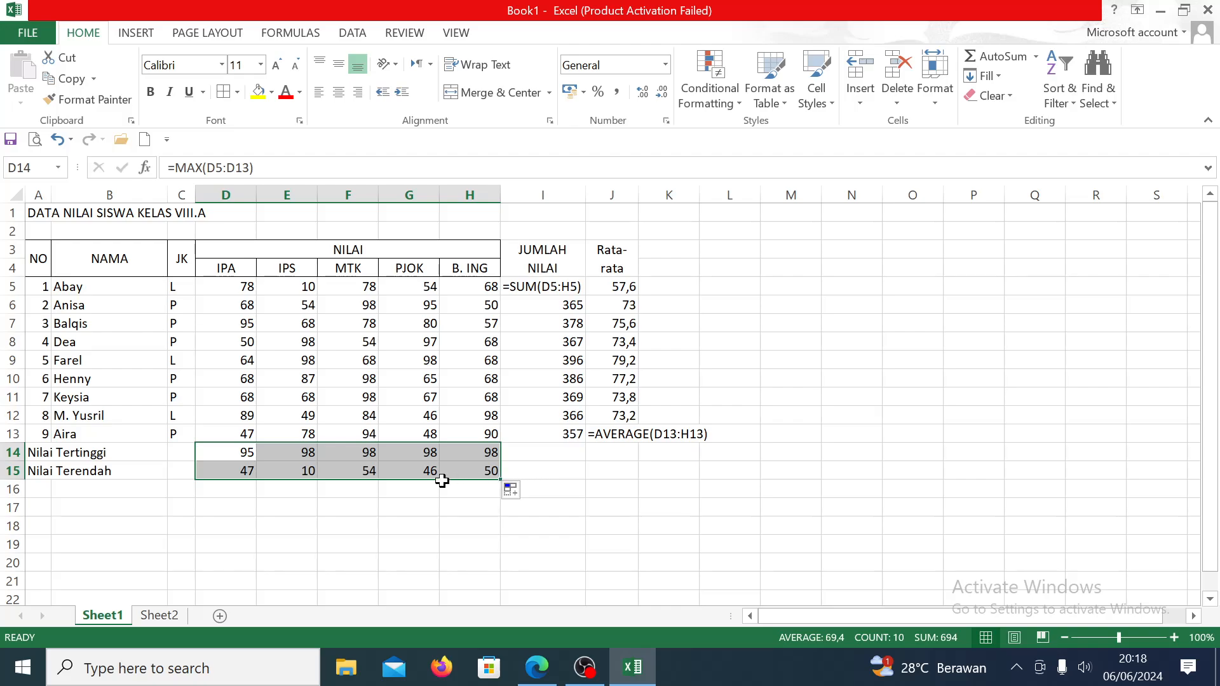
Step: Change the first student's IPS score in E5 to 100
{"action": "left_click", "coordinate": [308, 287]}
{"action": "type", "text": "100"}
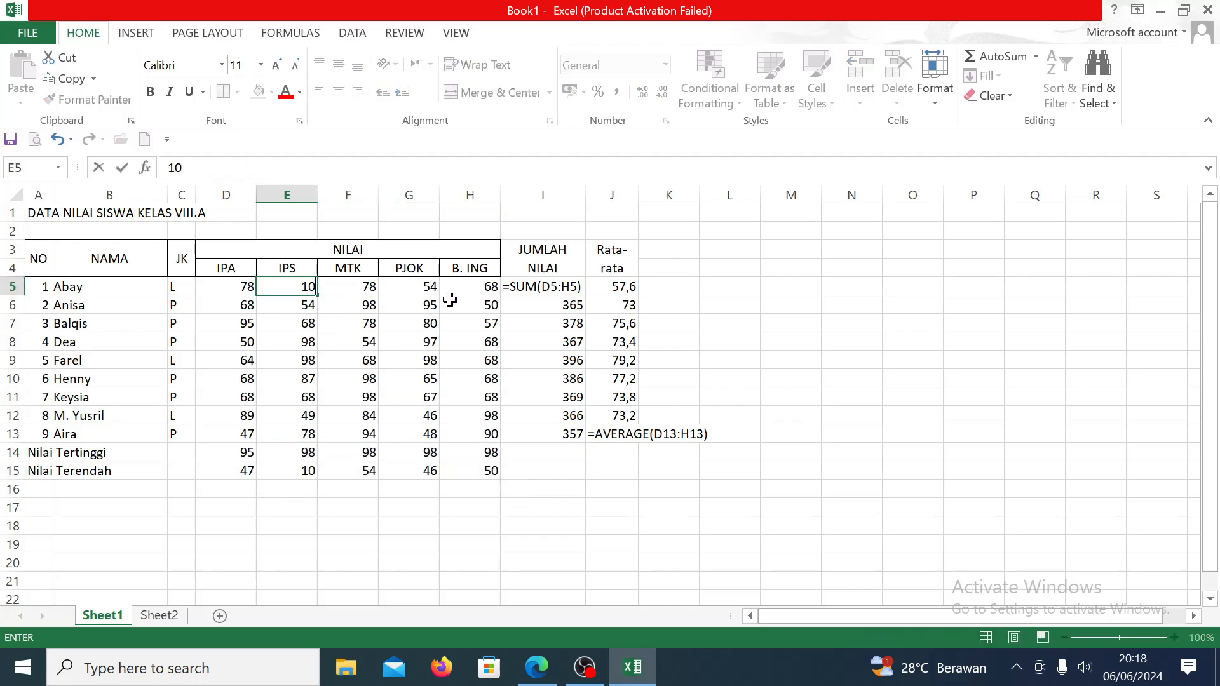
{"action": "key", "text": "Return"}
Step: Examine the IPS scores down column E against the highest and lowest values in E14 and E15
{"action": "key", "text": "Down"}
{"action": "key", "text": "Down"}
{"action": "key", "text": "Down"}
{"action": "key", "text": "Down"}
{"action": "key", "text": "Down"}
{"action": "key", "text": "Down"}
{"action": "key", "text": "Down"}
{"action": "key", "text": "Down"}
{"action": "key", "text": "Down"}
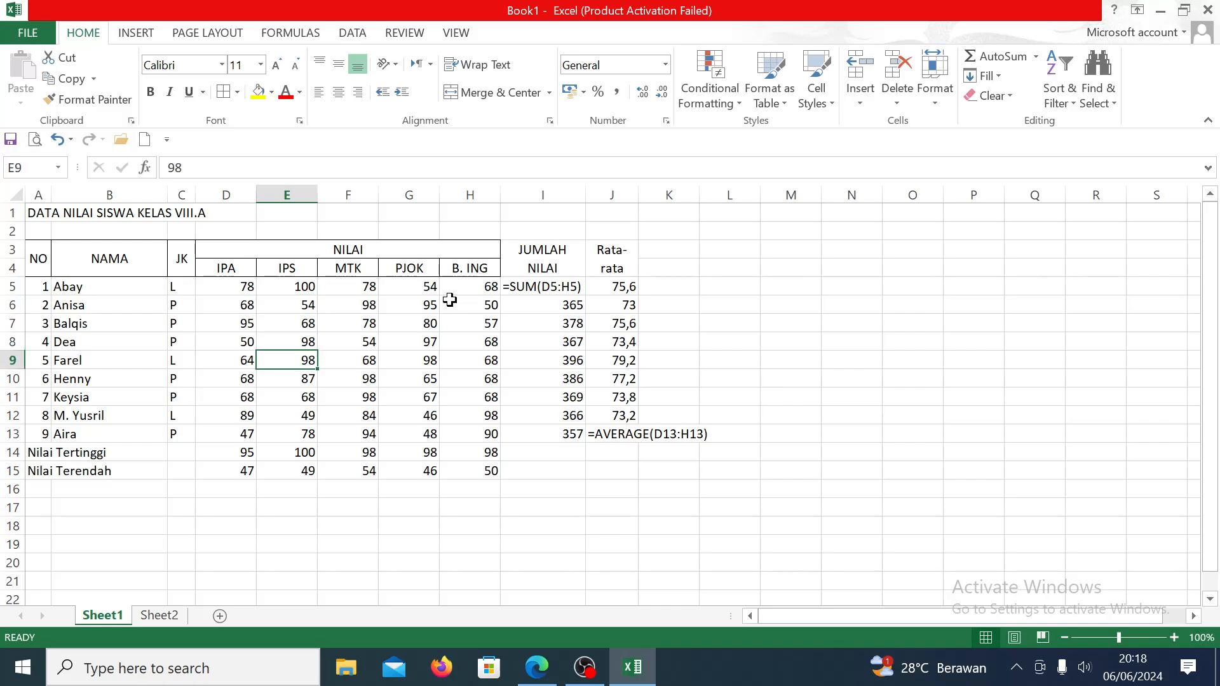
{"action": "key", "text": "Up"}
{"action": "key", "text": "Up"}
{"action": "key", "text": "Up"}
{"action": "key", "text": "Up"}
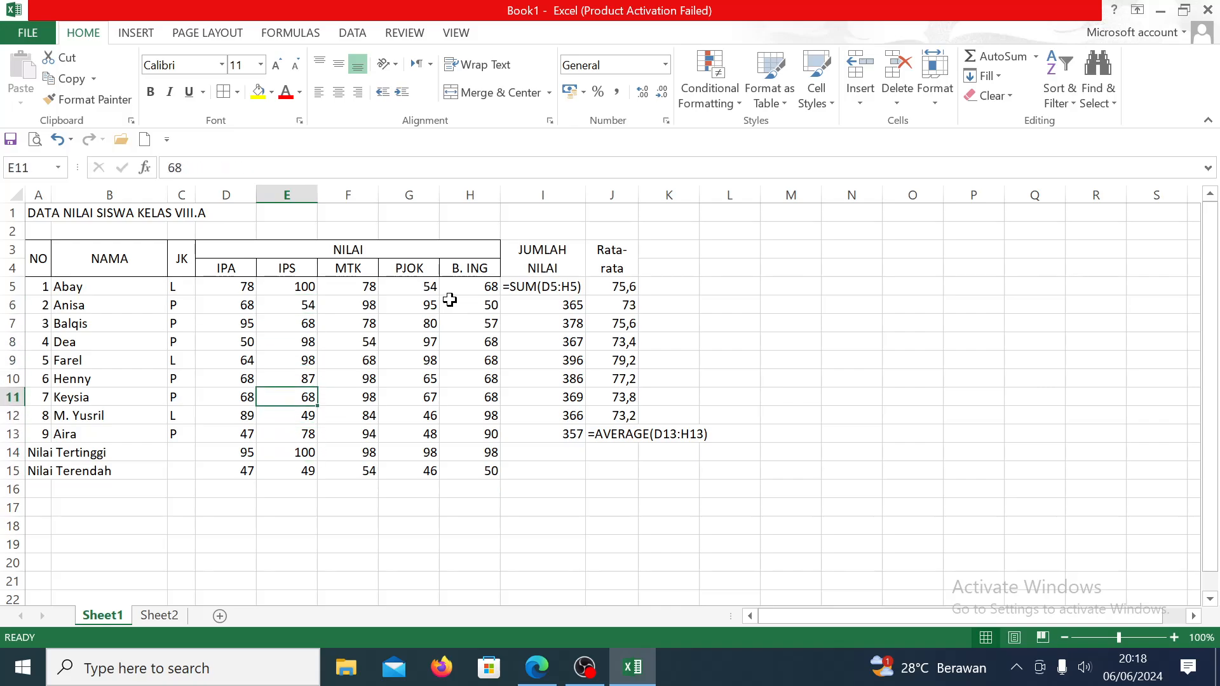
{"action": "key", "text": "Down"}
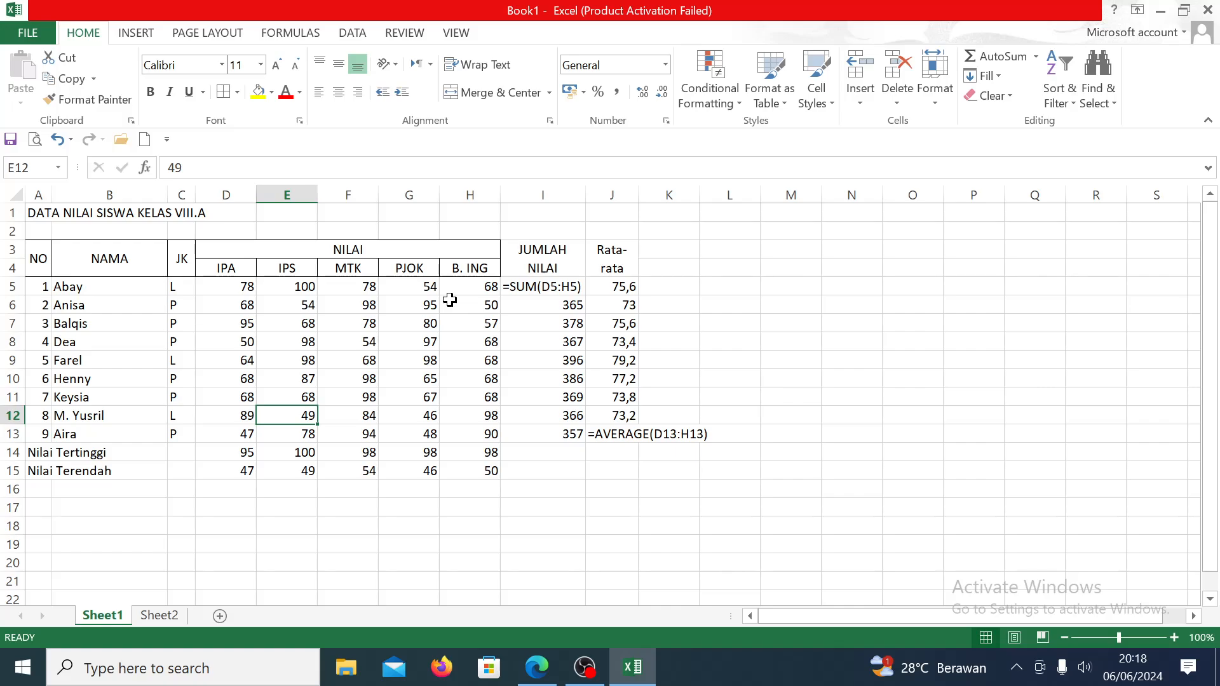
Step: Format D14 as Text to display its MAX formula, and widen column D to fit it
{"action": "left_click", "coordinate": [243, 455]}
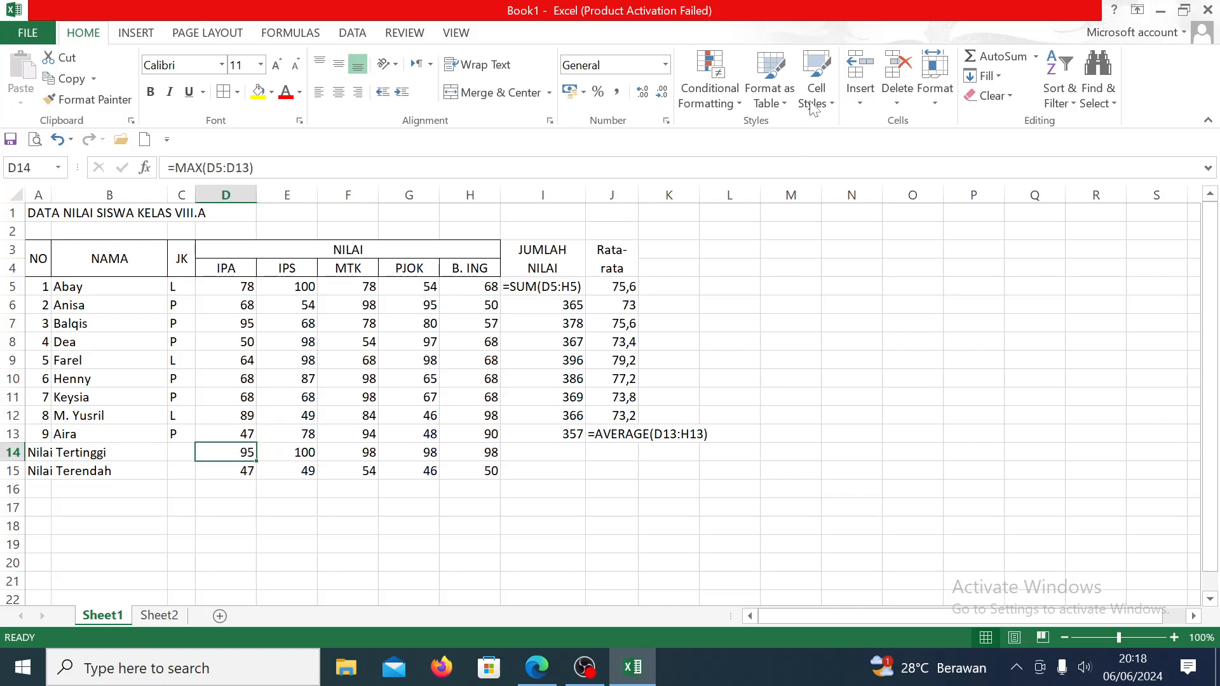
{"action": "left_click", "coordinate": [666, 64]}
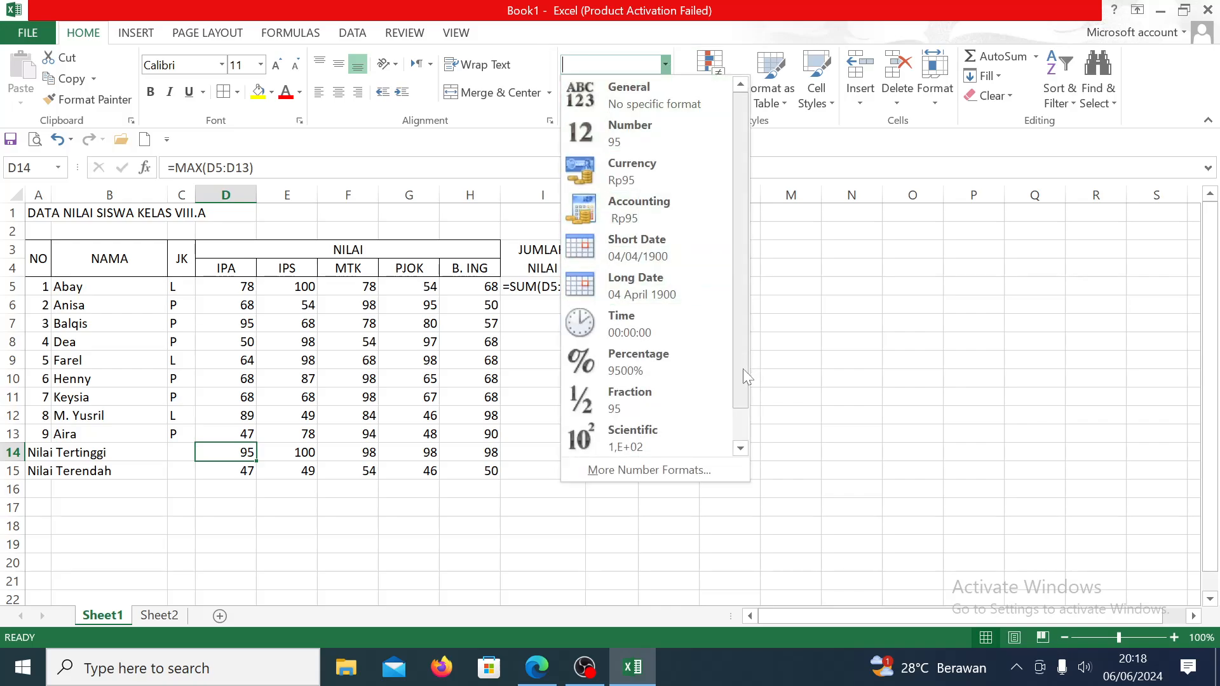
{"action": "scroll", "coordinate": [742, 368], "scroll_direction": "down", "scroll_amount": 1}
{"action": "left_click", "coordinate": [670, 438]}
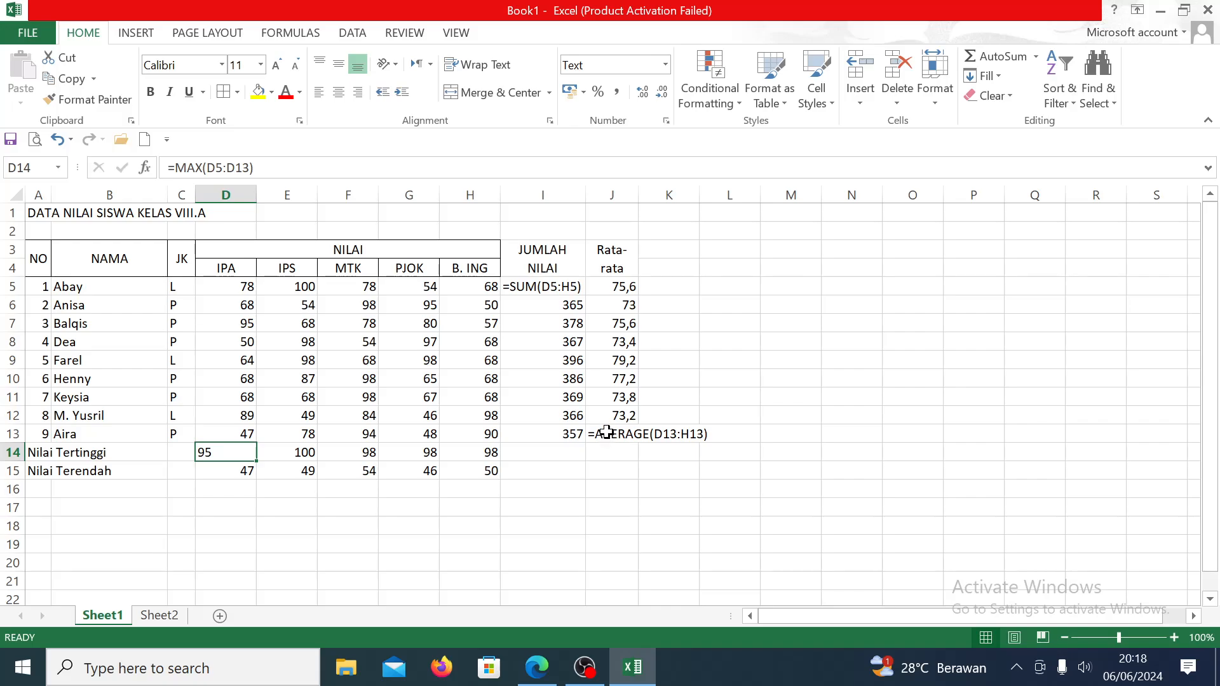
{"action": "key", "text": "F2"}
{"action": "key", "text": "Return"}
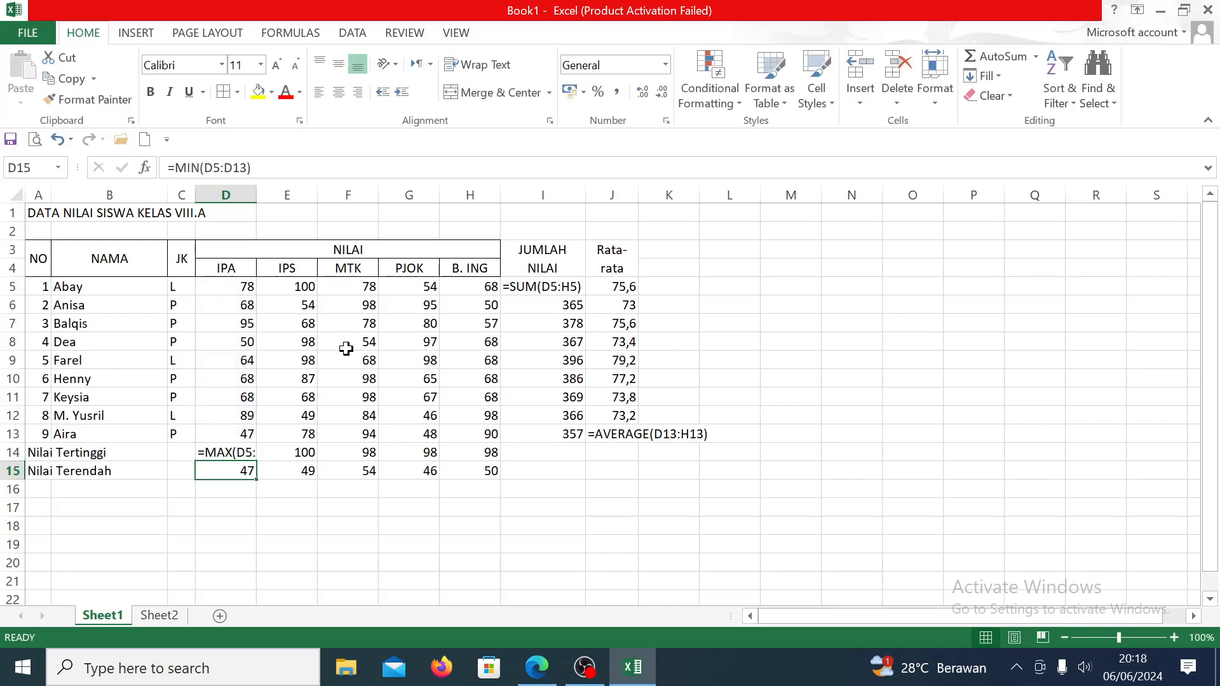
{"action": "left_click_drag", "start_coordinate": [260, 189], "coordinate": [289, 201]}
Step: Format H15 as Text and re-enter it to display its MIN formula
{"action": "left_click", "coordinate": [311, 469]}
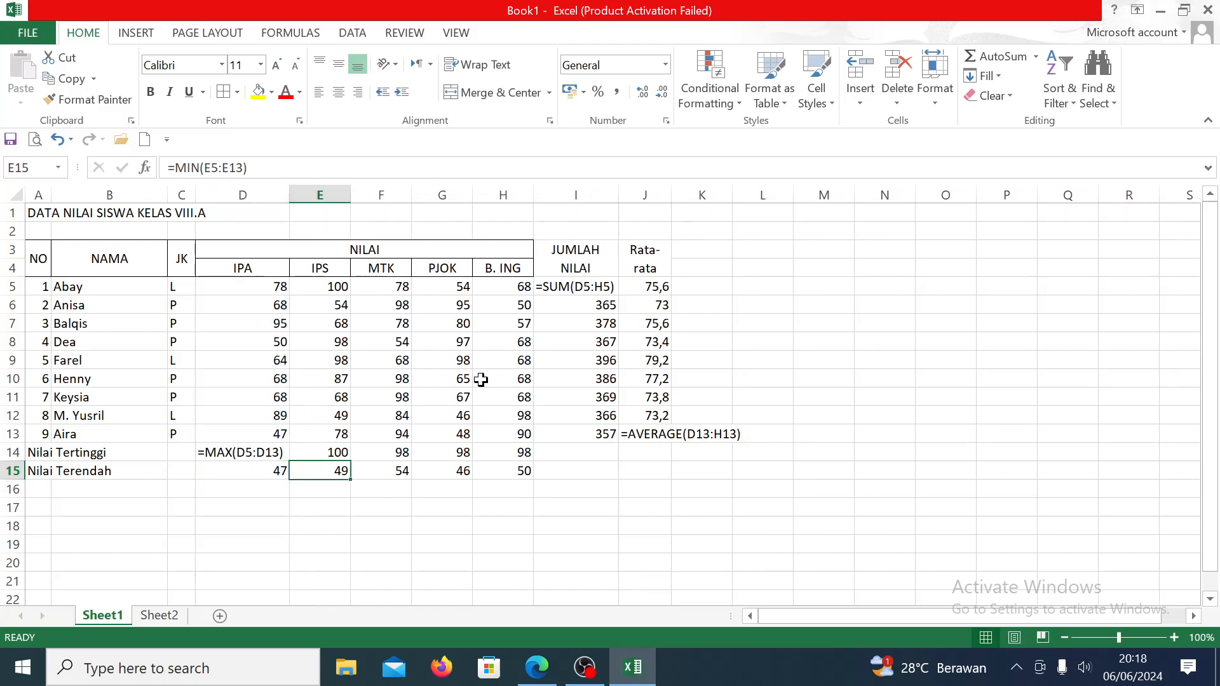
{"action": "left_click", "coordinate": [518, 473]}
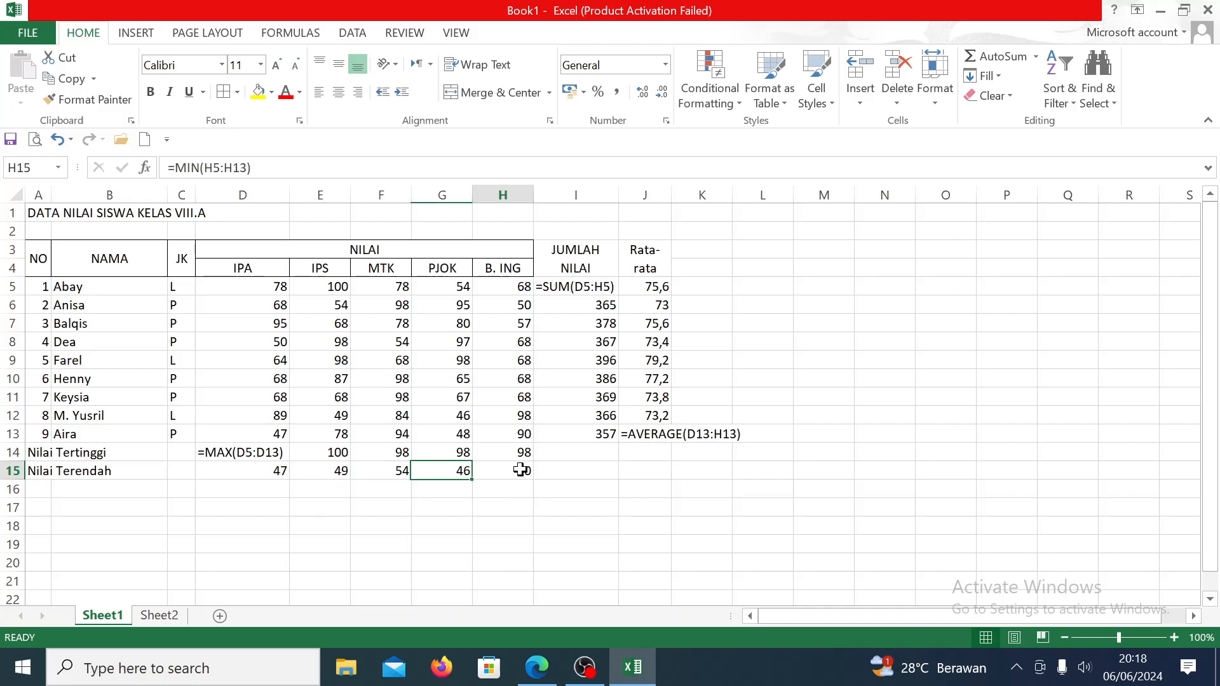
{"action": "left_click", "coordinate": [665, 66]}
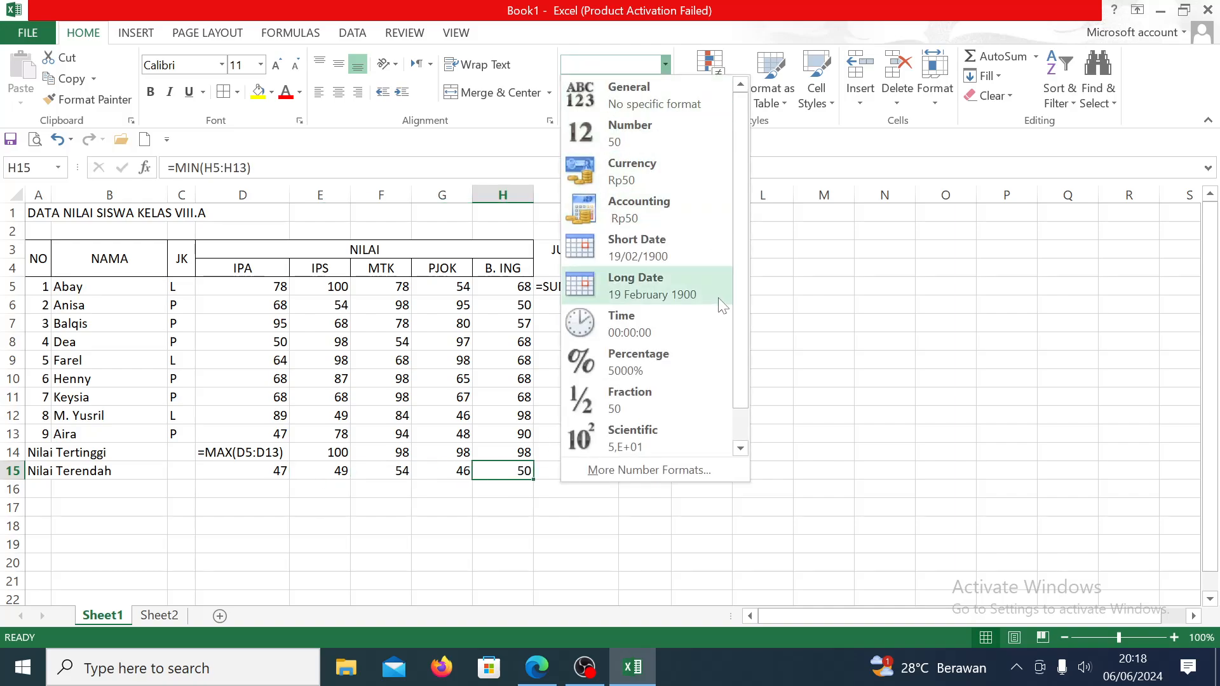
{"action": "left_click_drag", "start_coordinate": [745, 334], "coordinate": [742, 422]}
{"action": "left_click", "coordinate": [648, 440]}
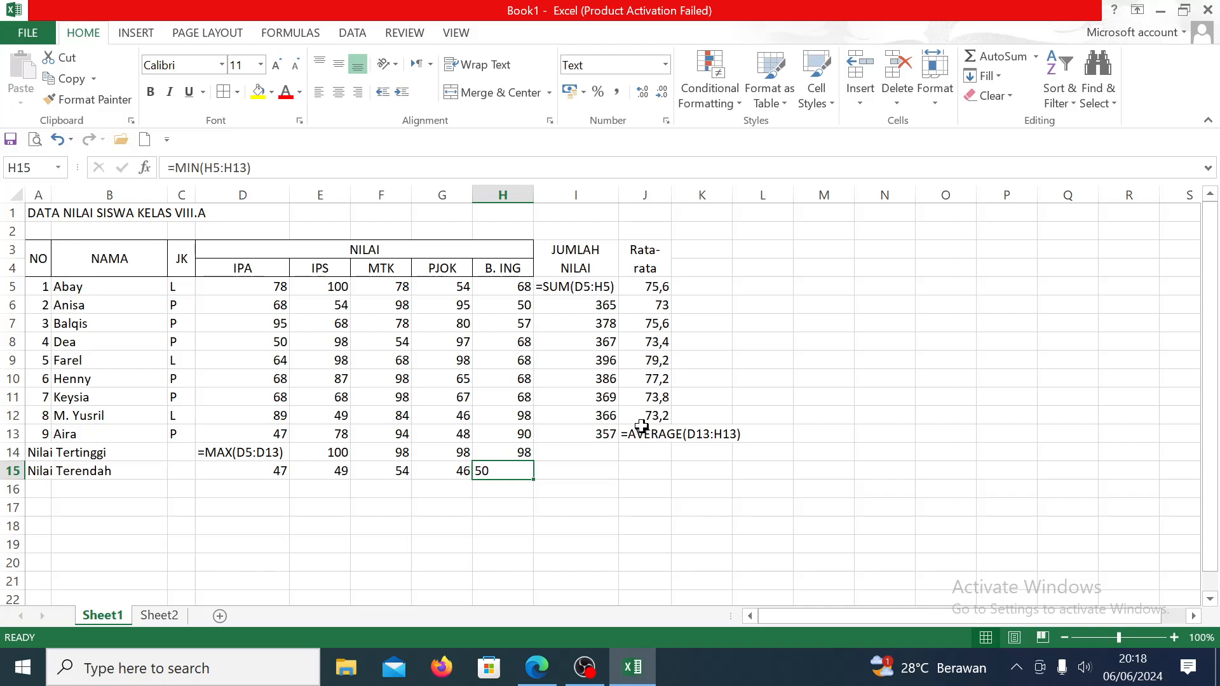
{"action": "key", "text": "F2"}
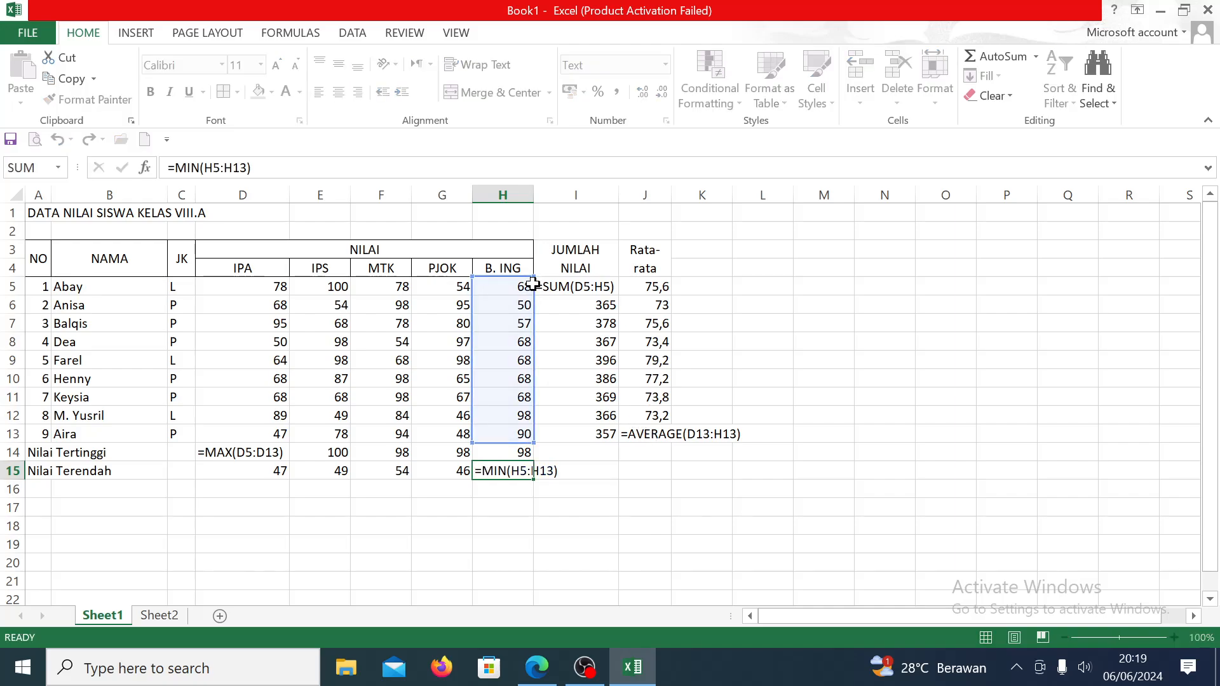
{"action": "key", "text": "Return"}
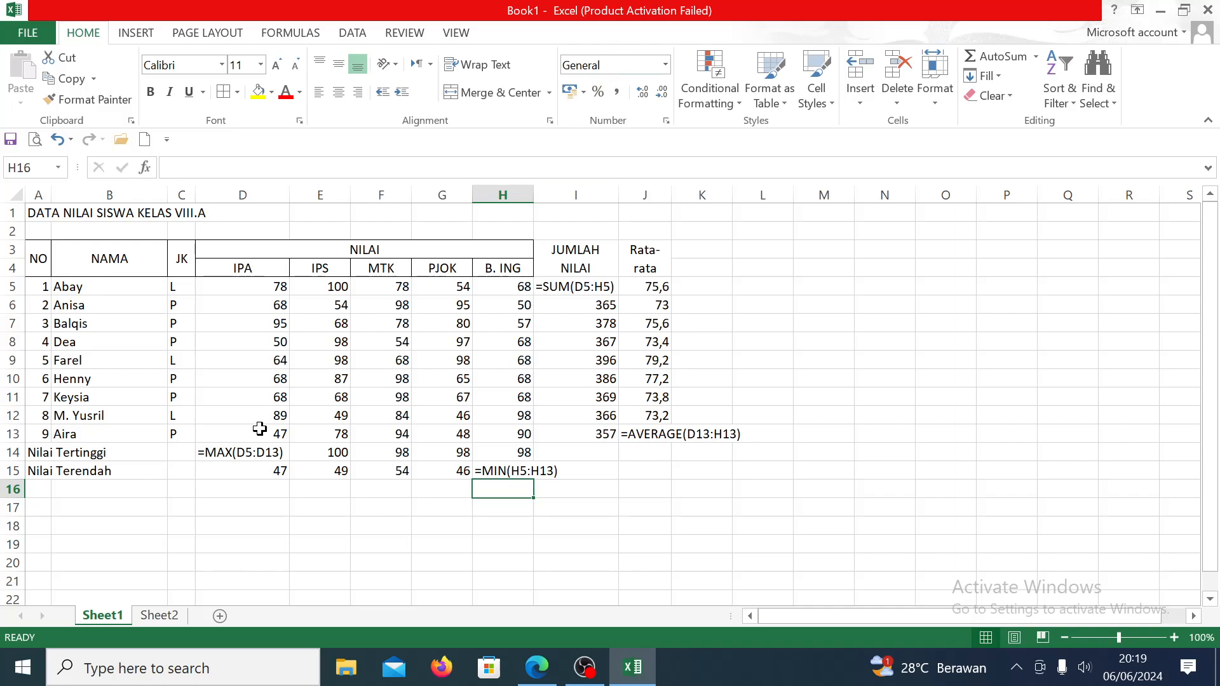
{"action": "left_click", "coordinate": [250, 446]}
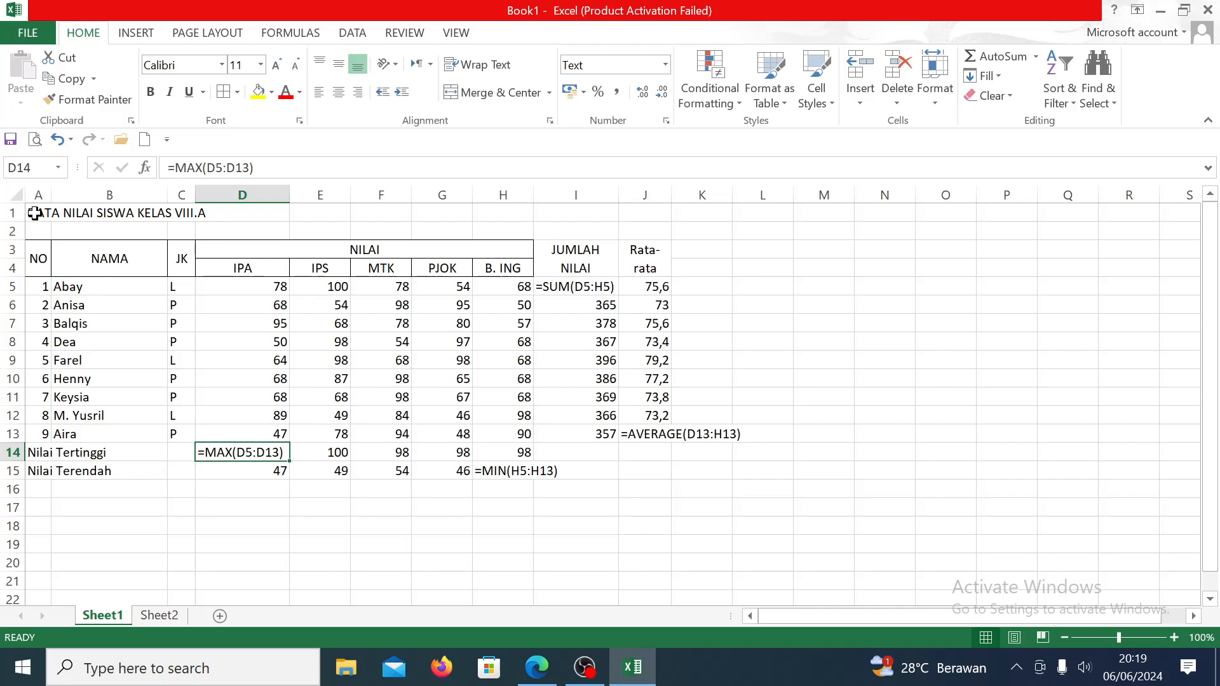
Step: Merge and center the title across A1:J1 and make it 12 pt, bold and underlined
{"action": "left_click_drag", "start_coordinate": [34, 214], "coordinate": [645, 214]}
{"action": "left_click", "coordinate": [488, 89]}
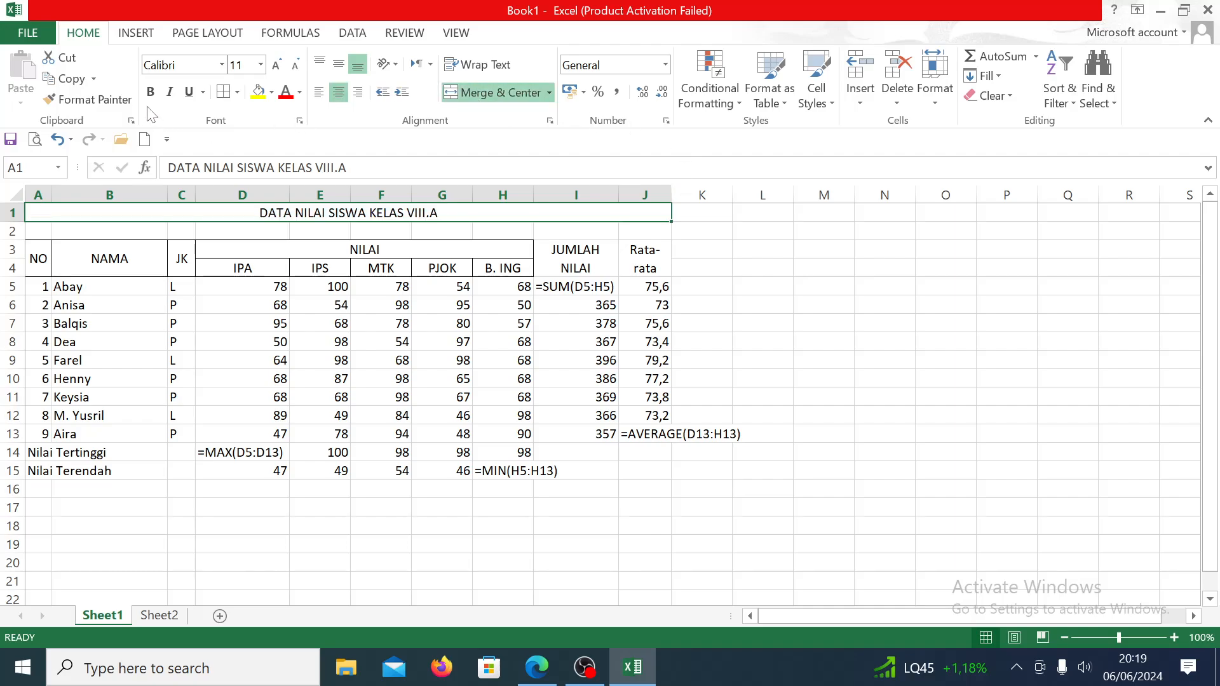
{"action": "left_click", "coordinate": [276, 64]}
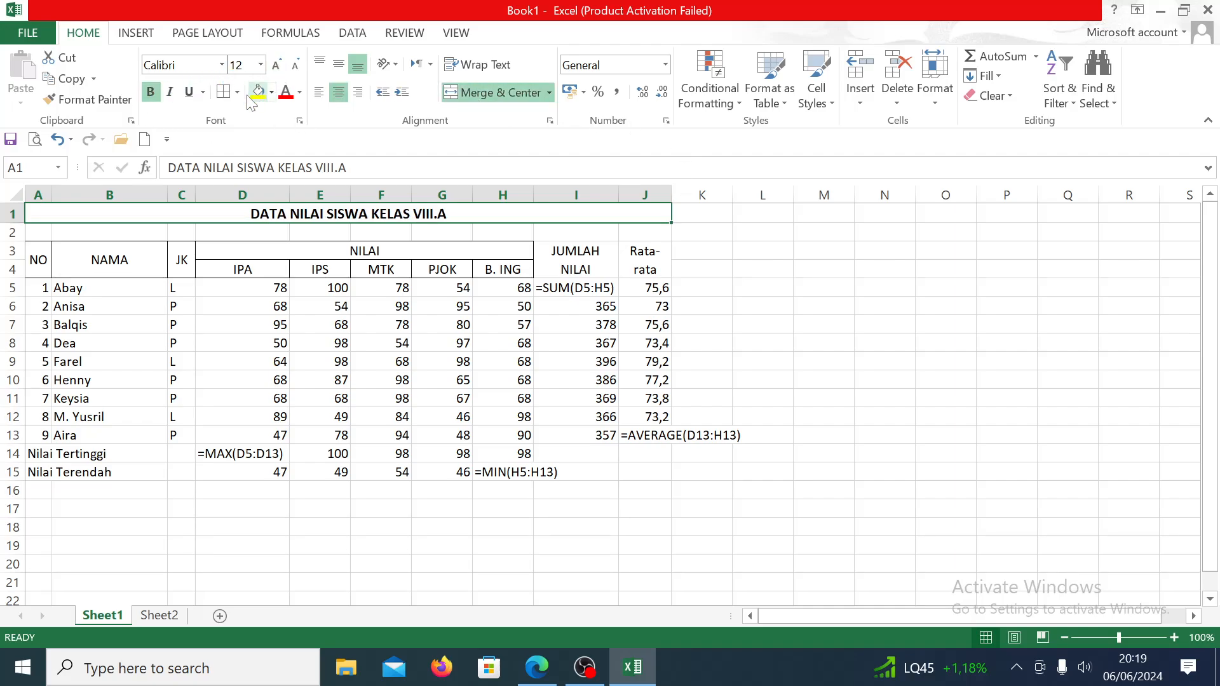
{"action": "left_click", "coordinate": [195, 95]}
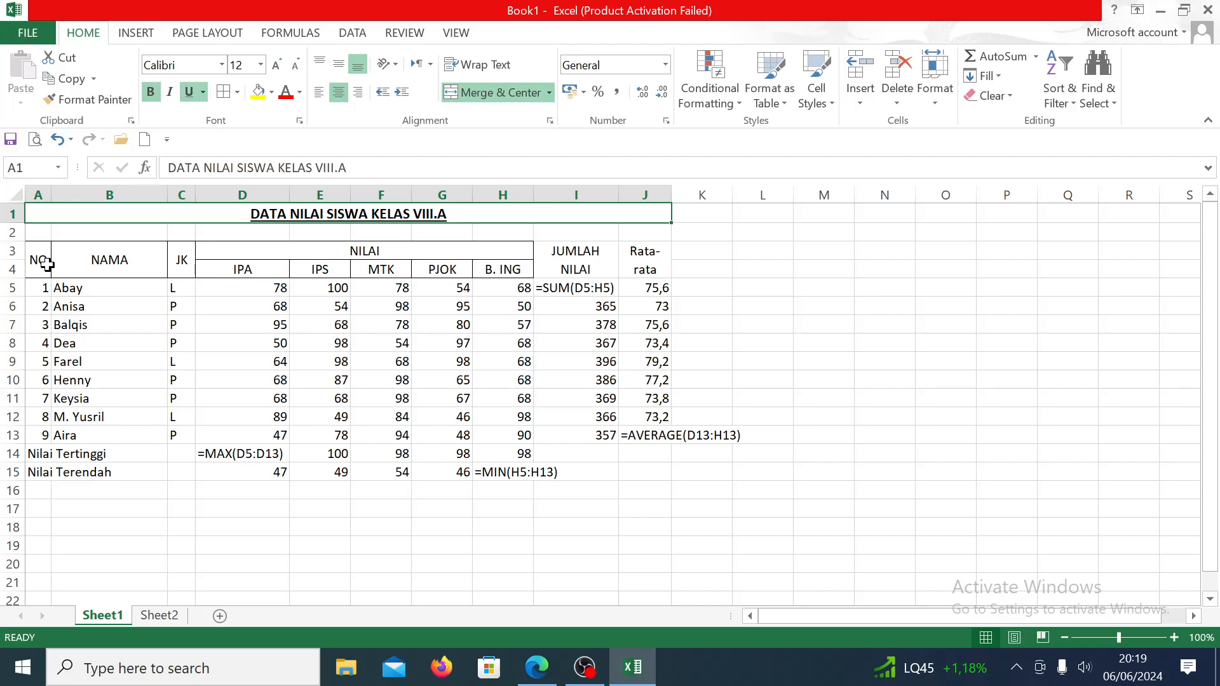
Step: Apply borders to the table header A3:J4, including the JUMLAH NILAI and Rata-rata headings
{"action": "left_click_drag", "start_coordinate": [35, 261], "coordinate": [625, 261]}
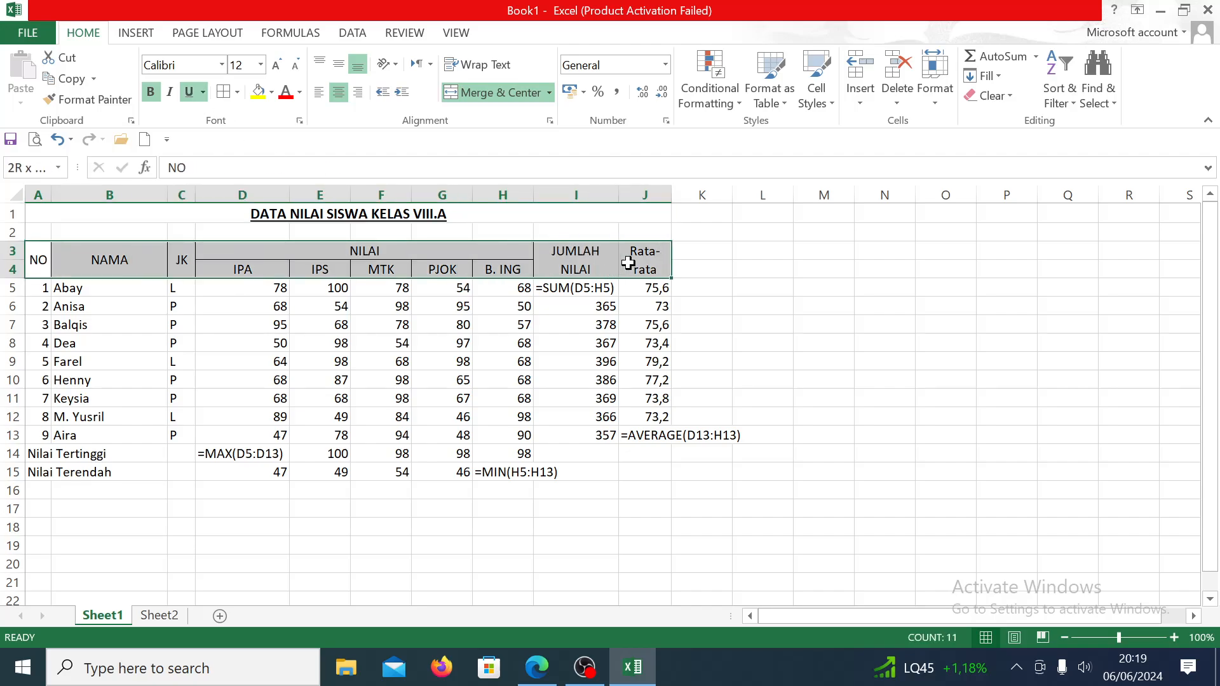
{"action": "left_click", "coordinate": [238, 92]}
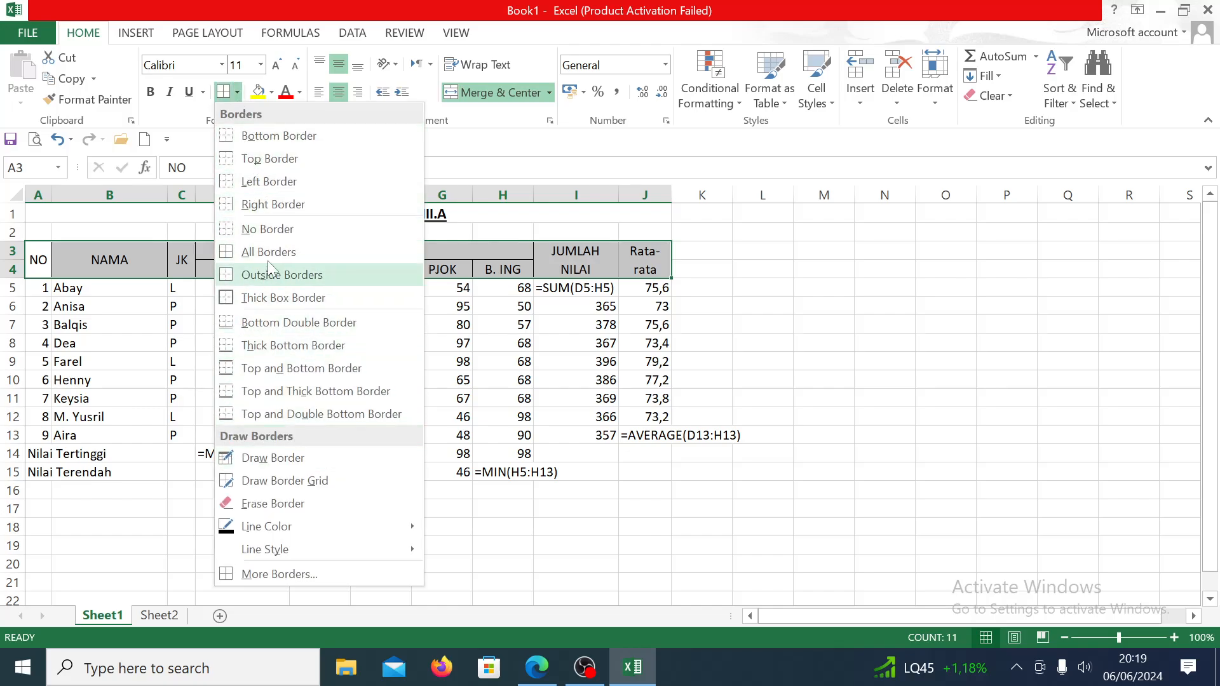
{"action": "left_click", "coordinate": [295, 273]}
Step: Add a bottom border beneath the last student's row, A13:J13
{"action": "left_click_drag", "start_coordinate": [28, 436], "coordinate": [664, 432]}
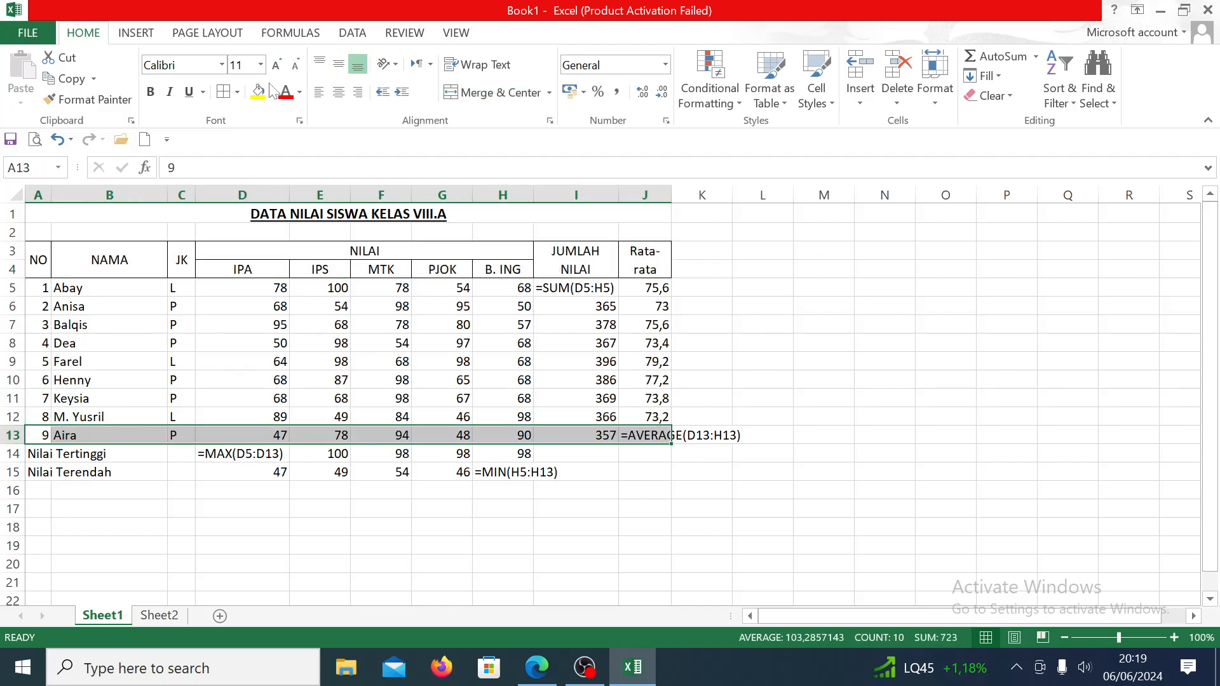
{"action": "left_click", "coordinate": [237, 96]}
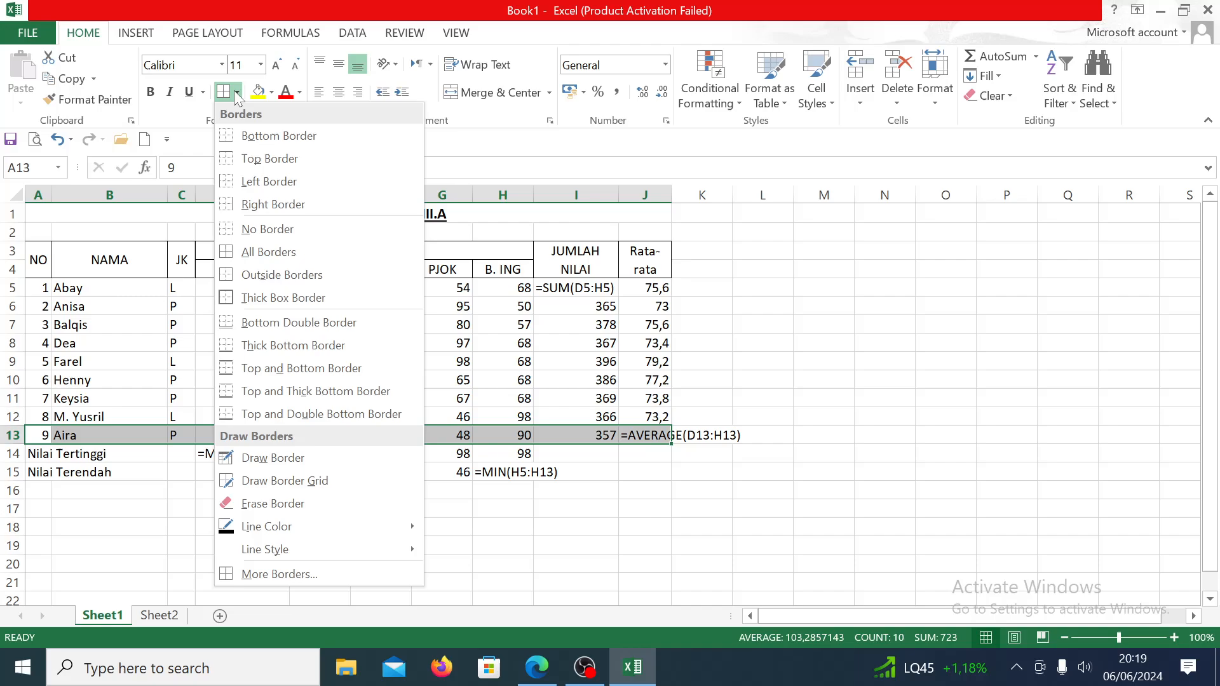
{"action": "left_click", "coordinate": [270, 136]}
{"action": "left_click", "coordinate": [778, 403]}
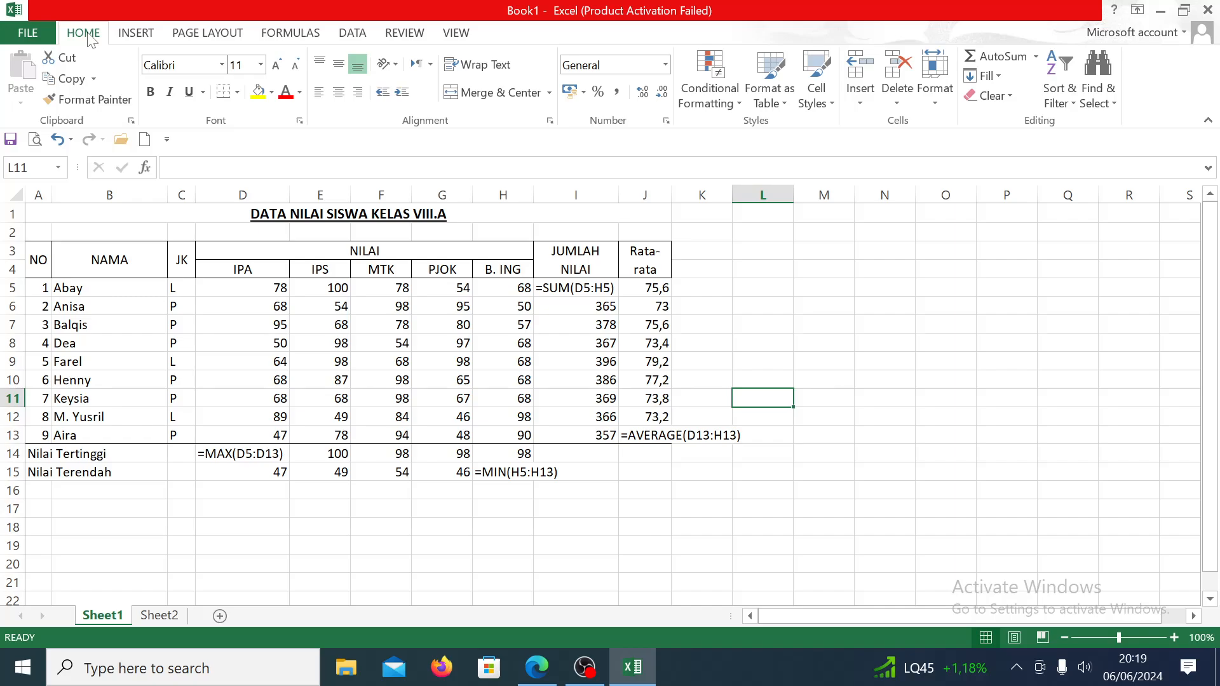
Step: Zoom the worksheet to 130% and switch to OBS
{"action": "left_click", "coordinate": [1173, 636]}
{"action": "left_click", "coordinate": [1173, 637]}
{"action": "left_click", "coordinate": [1173, 637]}
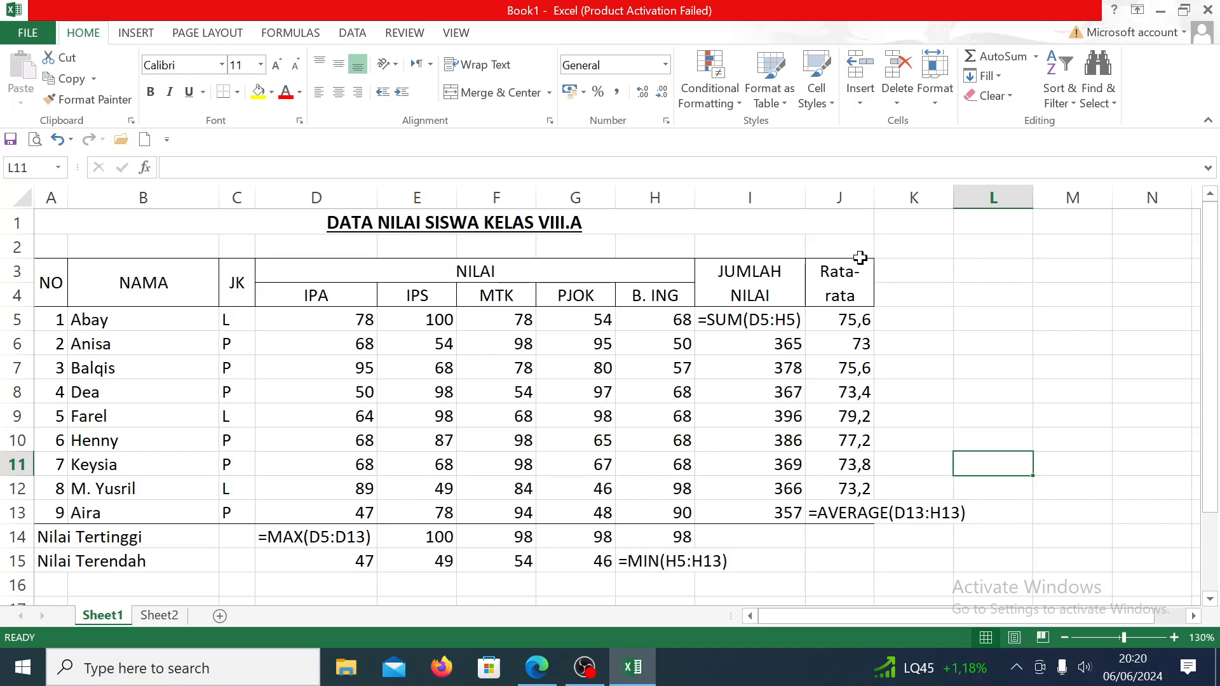
{"action": "left_click", "coordinate": [585, 668]}
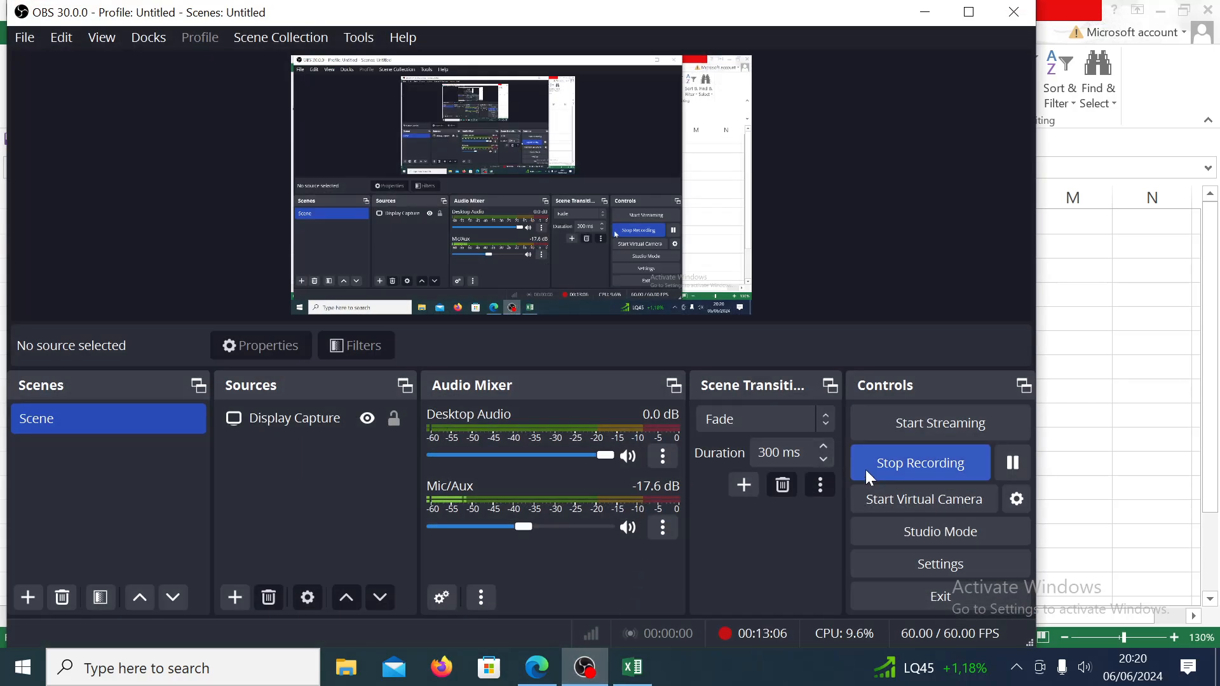